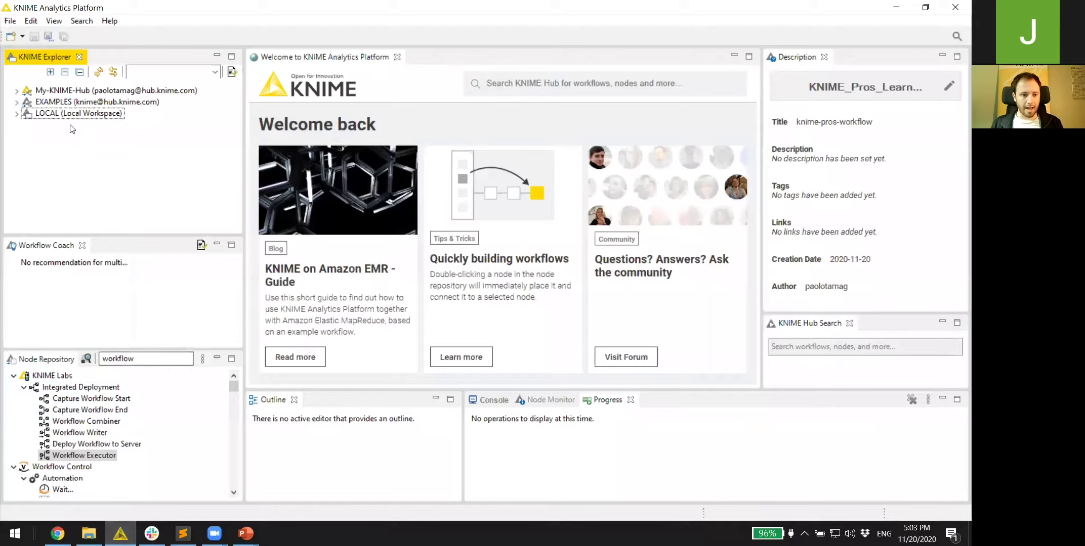
- Create a new workflow named KNIME-Pros-Workflow under LOCAL and expand LOCAL to show it
right_click(44, 117)
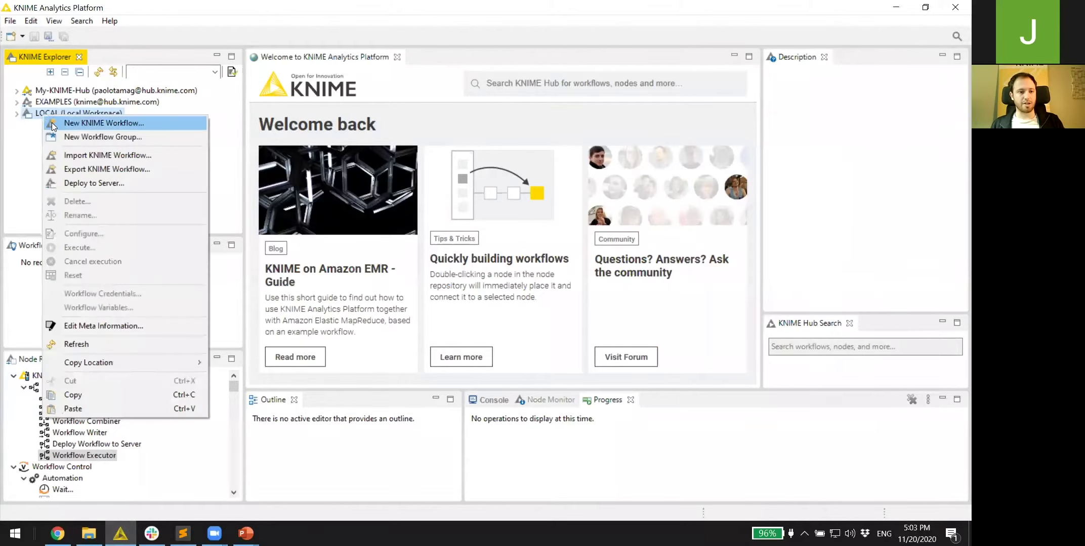
left_click(52, 122)
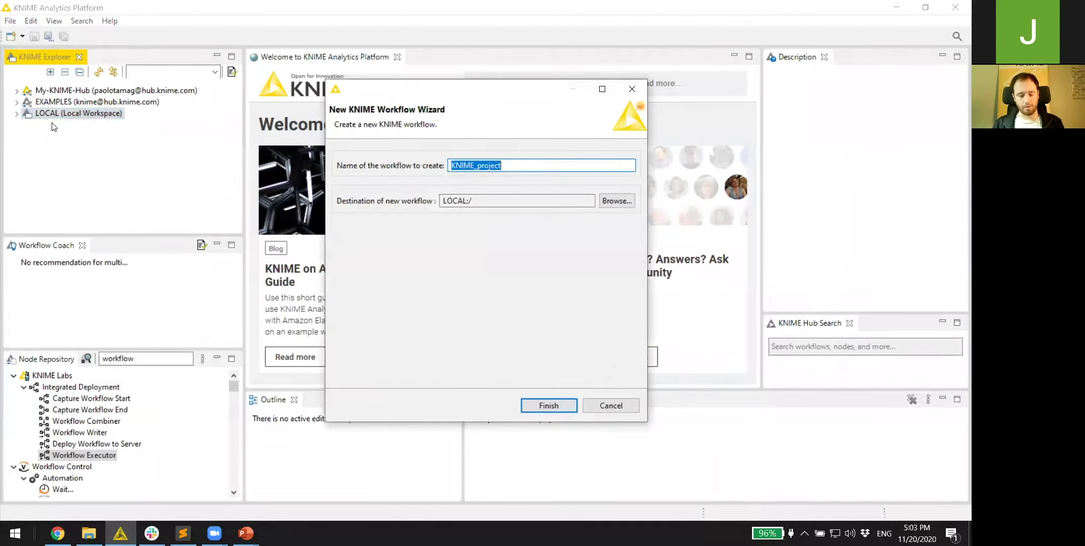
type("KNIME")
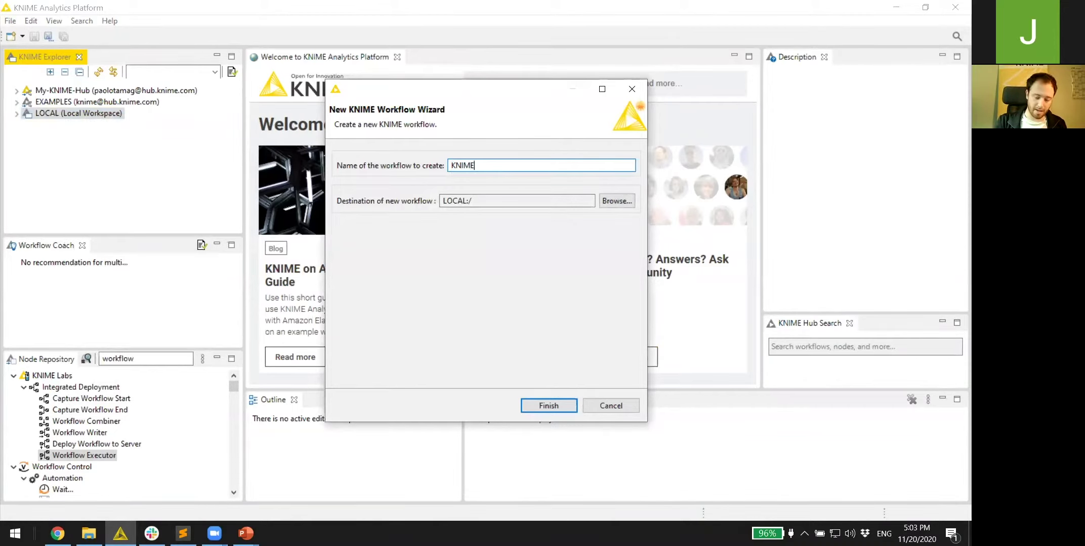
type("-Prow-")
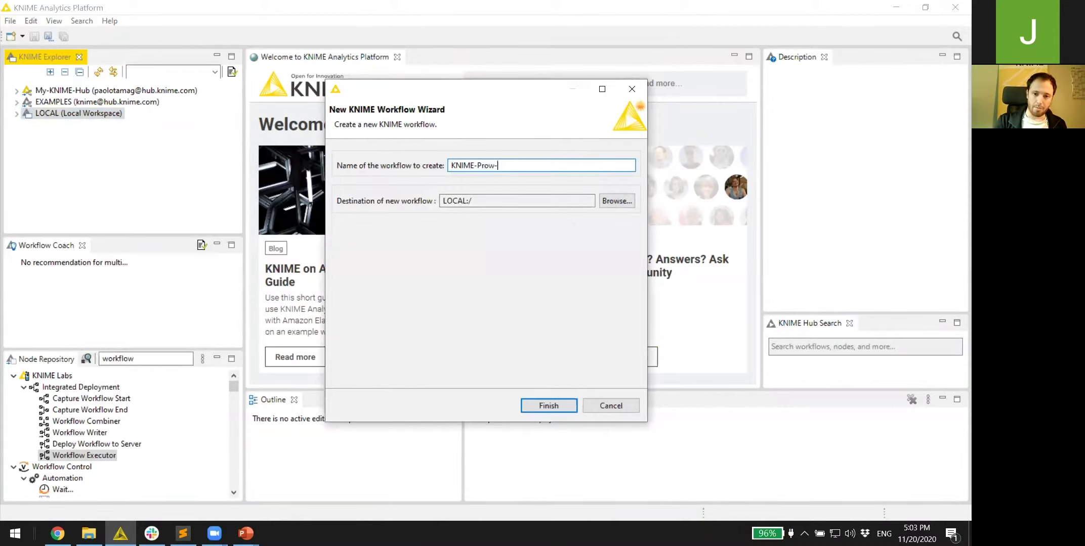
type("-Workflow")
key("Return")
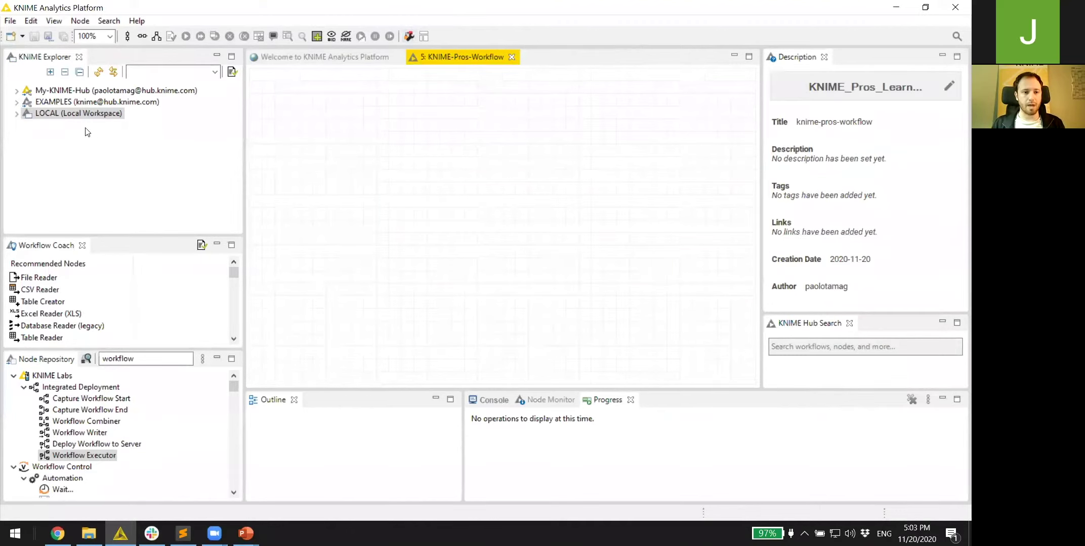
left_click(18, 113)
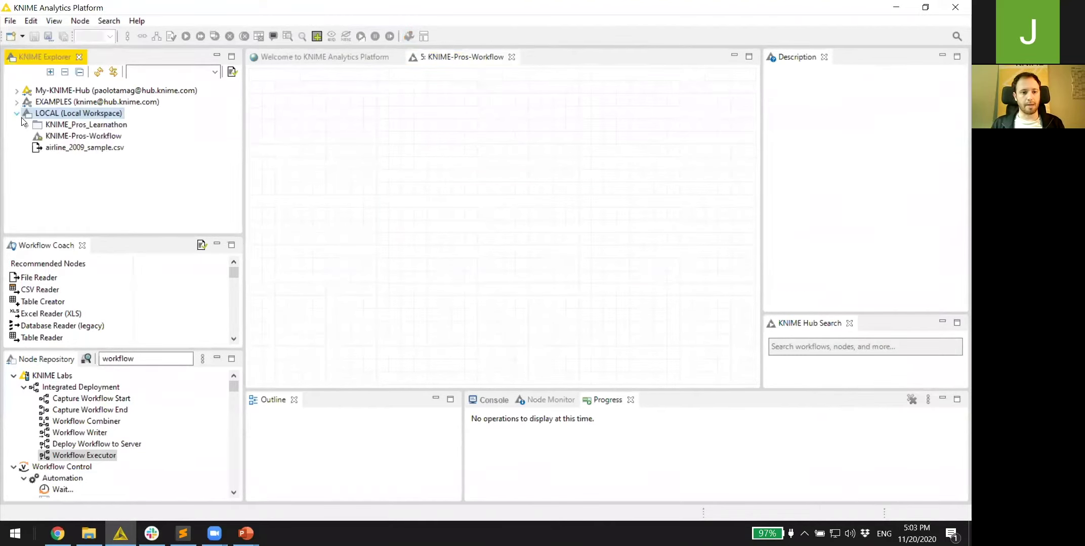
- Drop airline_2009_sample.csv onto the canvas as a File Reader, accept its settings, and inspect its File Table
left_click_drag(59, 149, 354, 183)
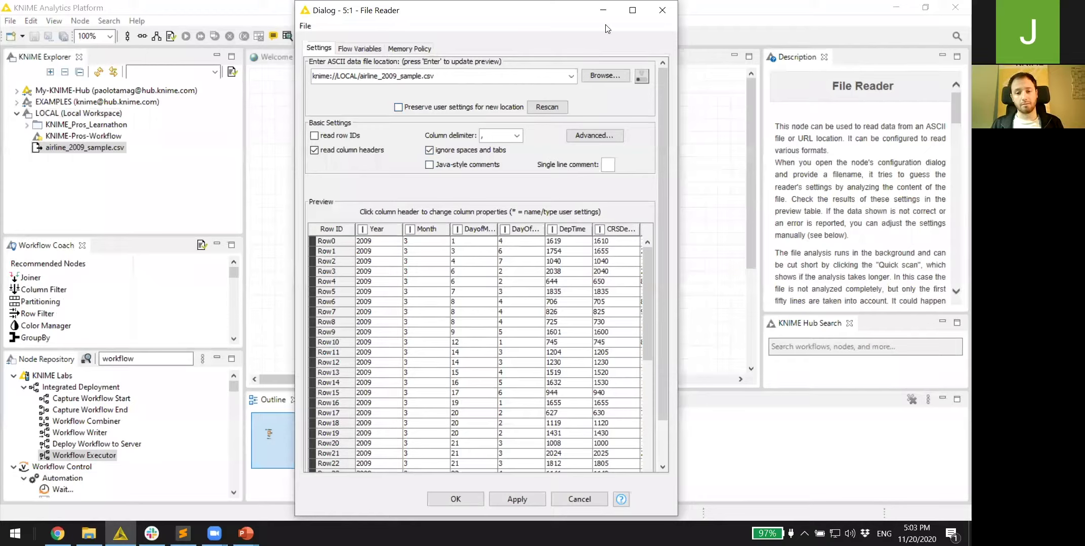
left_click_drag(552, 2, 471, 55)
left_click(415, 348)
right_click(360, 181)
right_click(357, 185)
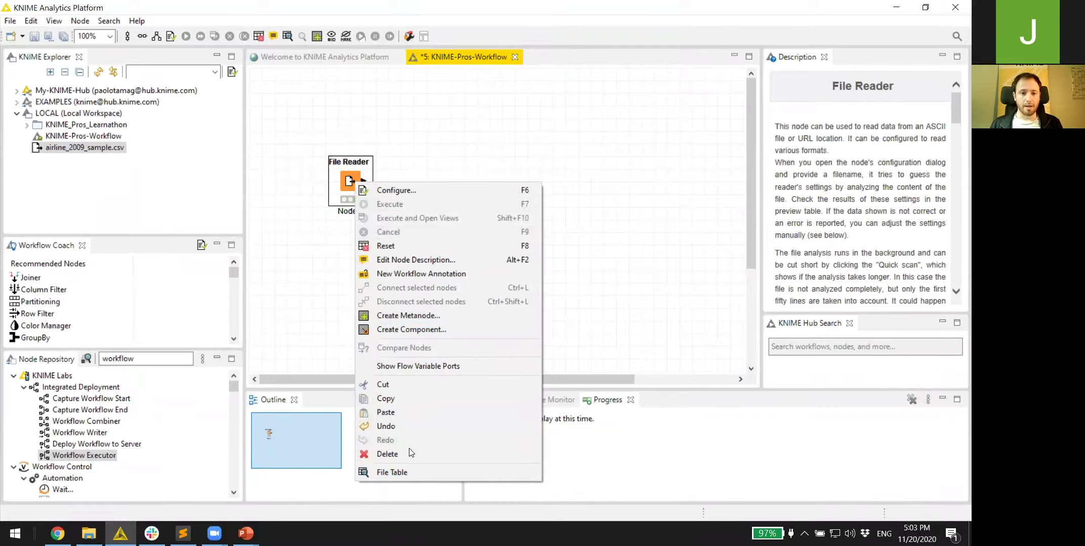
left_click(393, 472)
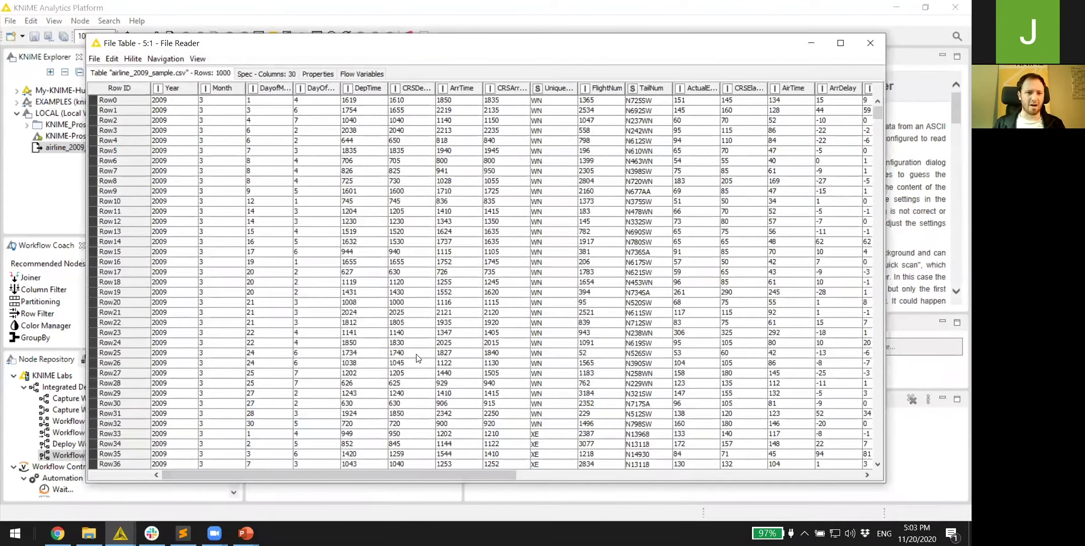
left_click(868, 44)
- Replace the File Reader's node label with '30 columns'
left_click(347, 211)
double_click(346, 211)
key("ctrl+a")
type("30 columns")
left_click(368, 357)
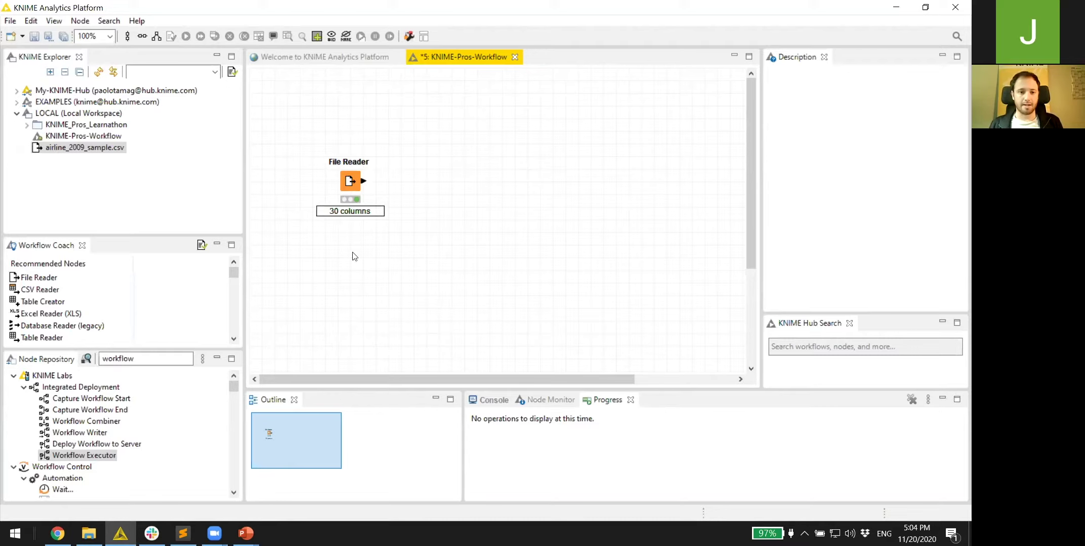
right_click(344, 183)
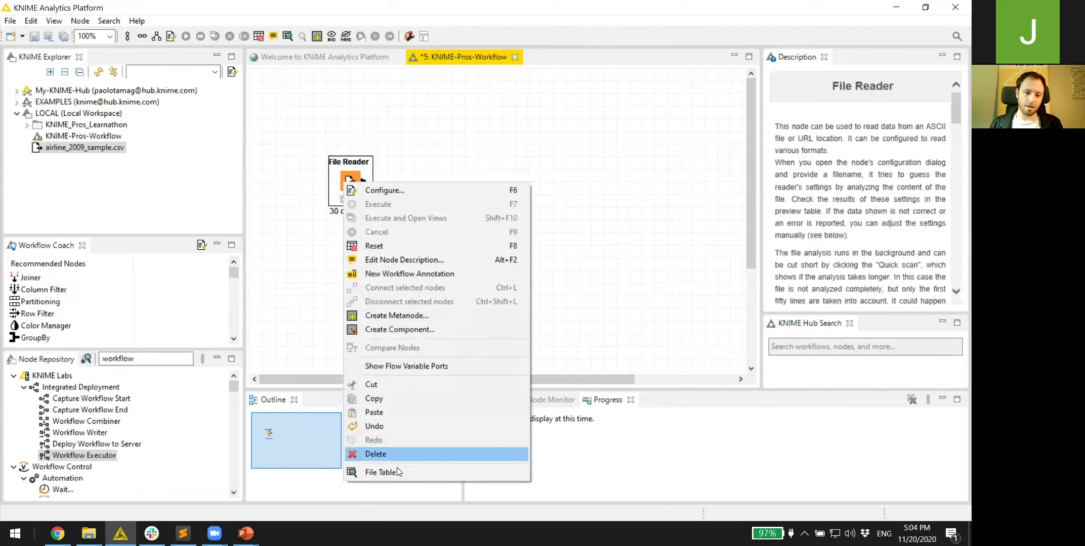
left_click(397, 470)
left_click_drag(393, 471, 664, 502)
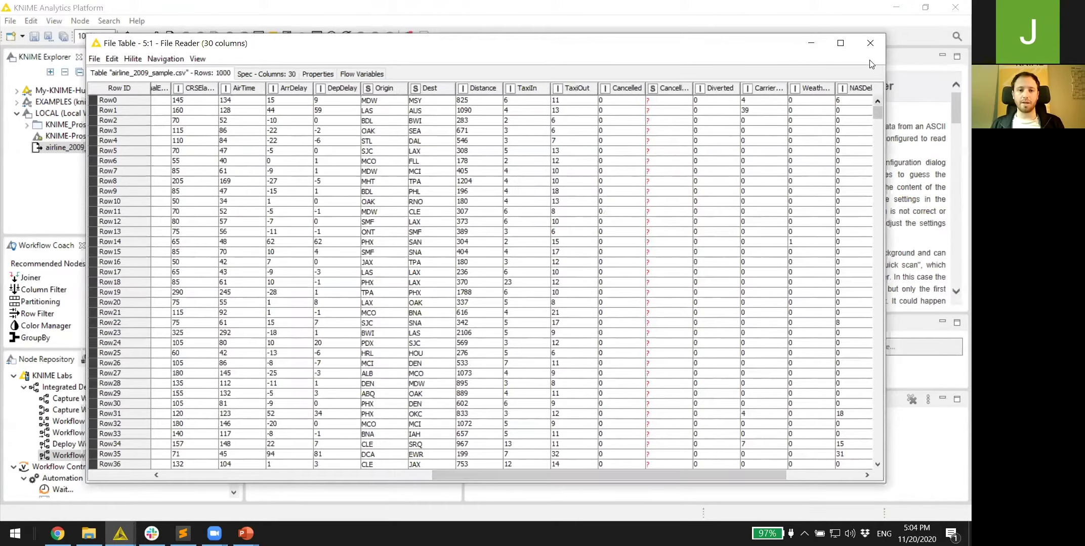
left_click(870, 43)
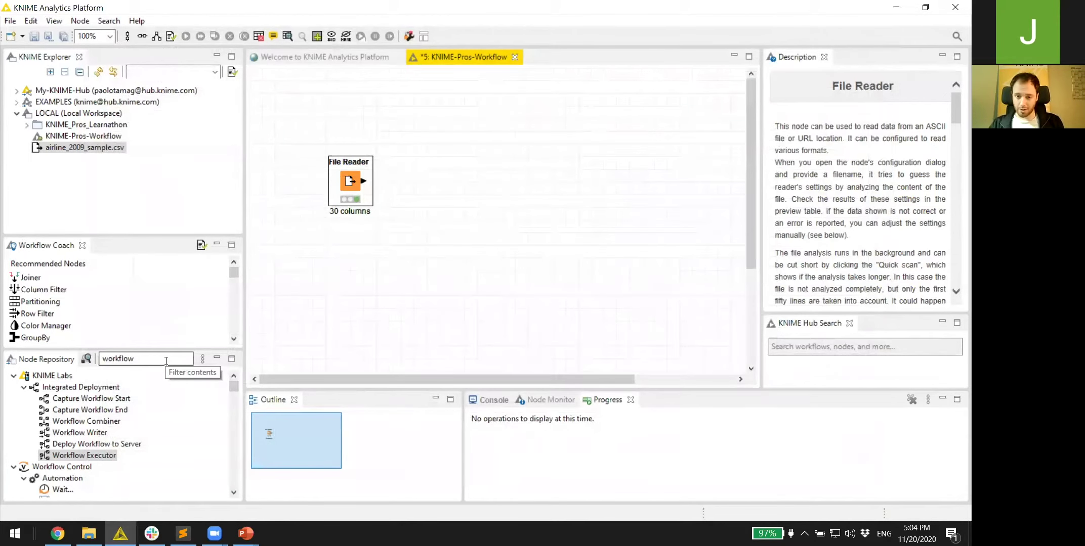
- Add a Missing Value Column Filter after the File Reader with a 50% missing-value threshold
left_click_drag(166, 361, 101, 356)
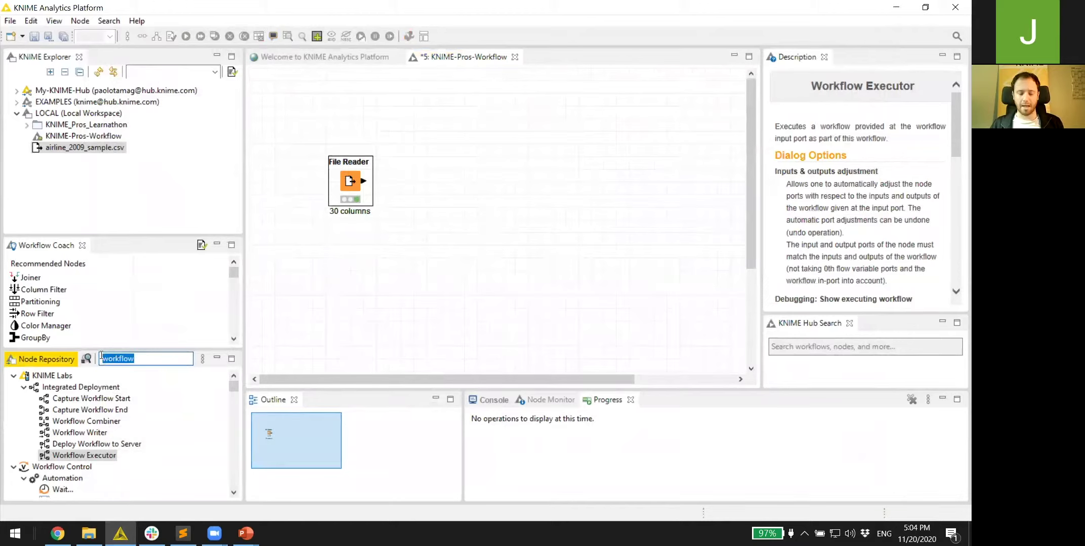
type("missing ")
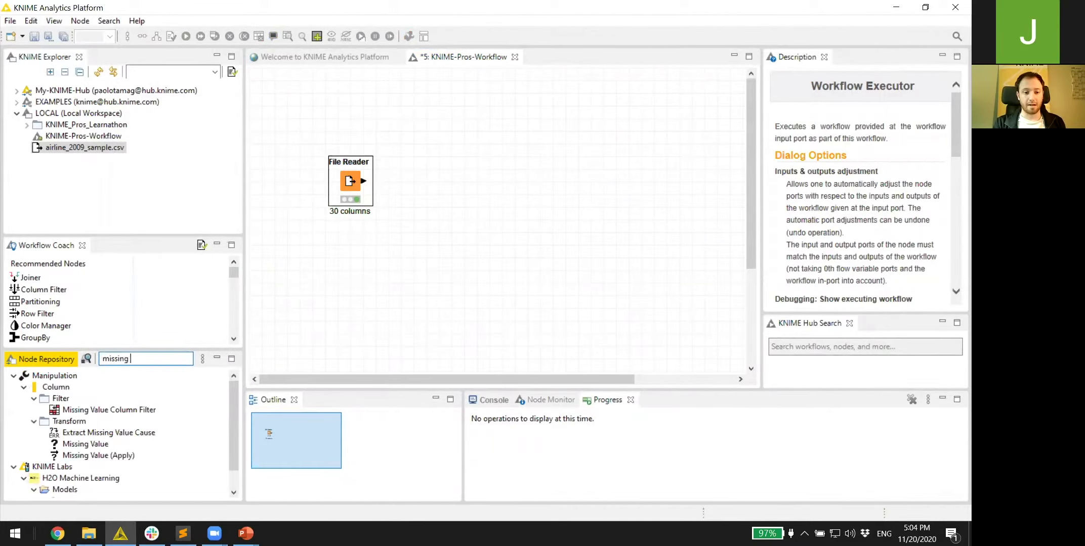
type("va")
left_click_drag(97, 406, 424, 182)
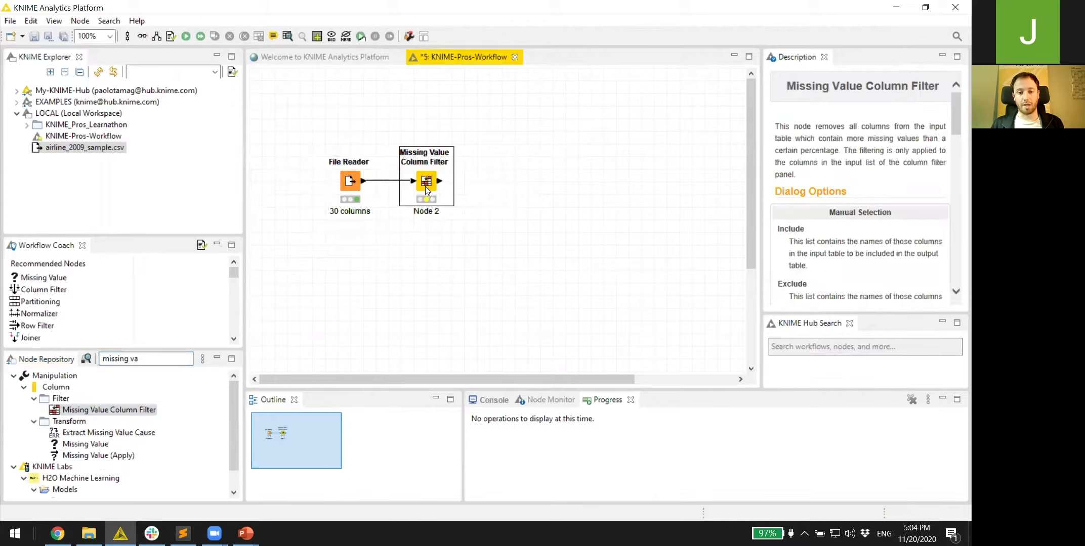
double_click(425, 186)
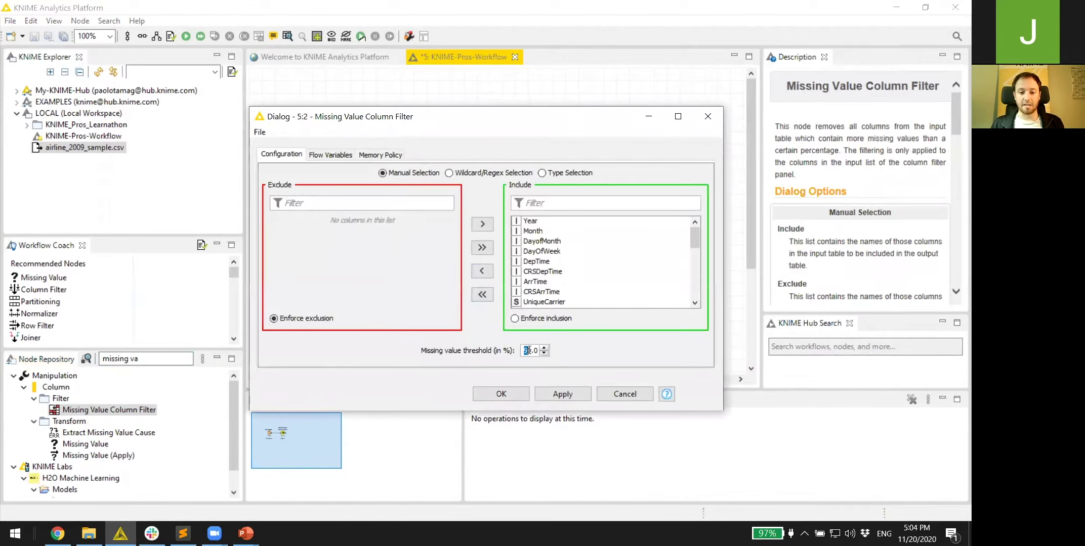
type("5")
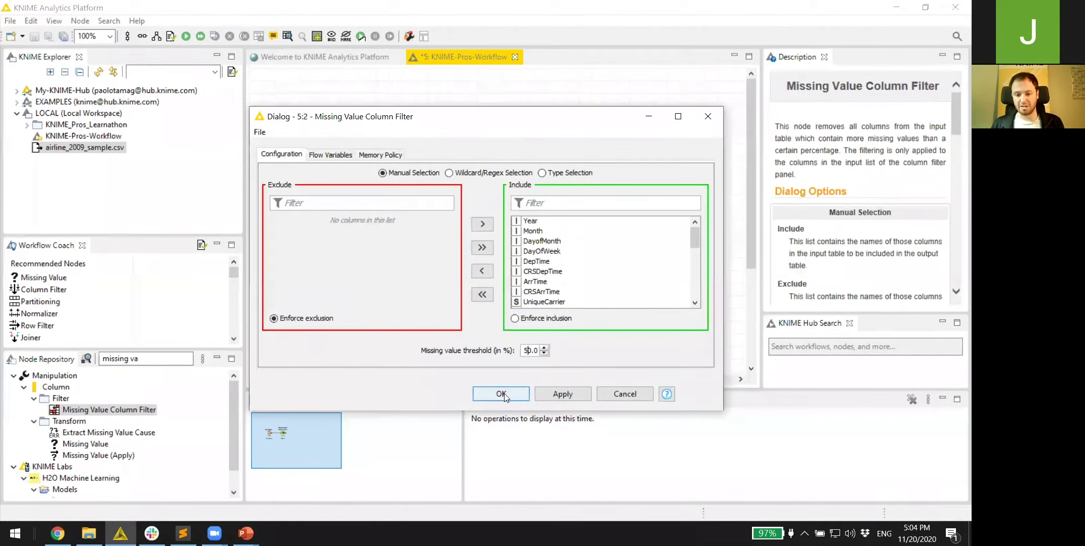
left_click(500, 394)
- Execute the Missing Value Column Filter and inspect its filtered output table
right_click(423, 180)
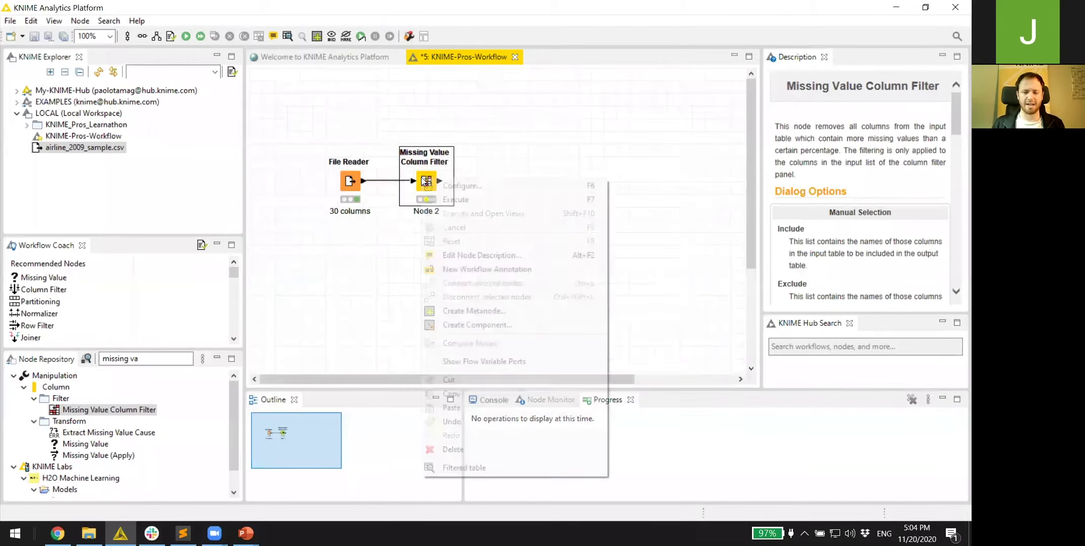
left_click(447, 199)
right_click(425, 184)
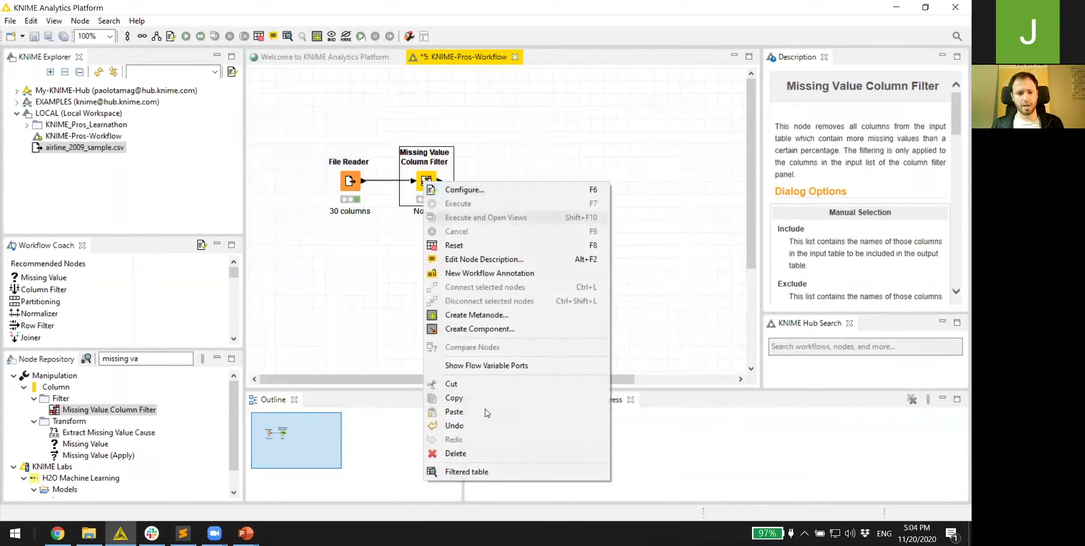
left_click(466, 471)
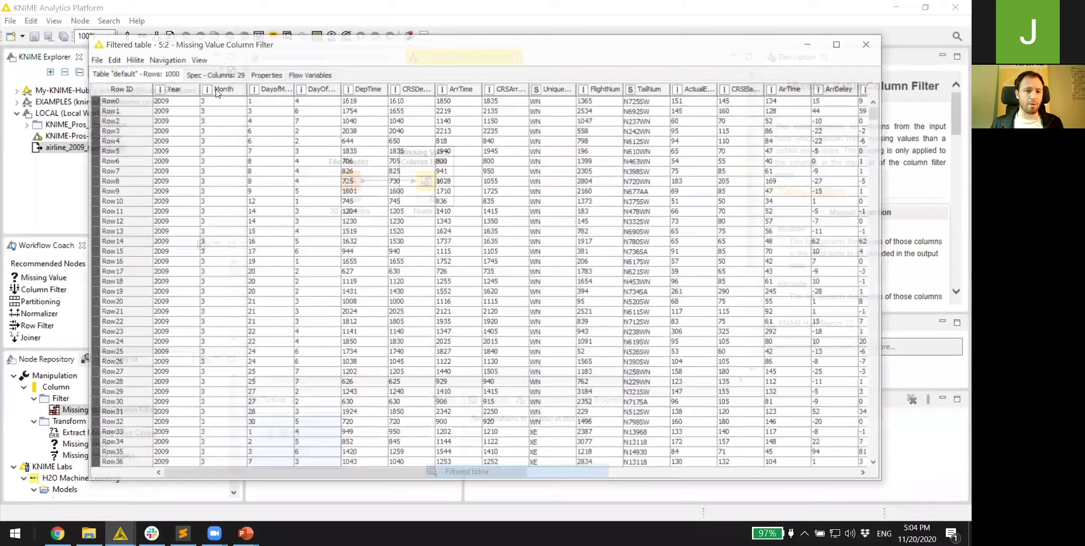
left_click(869, 41)
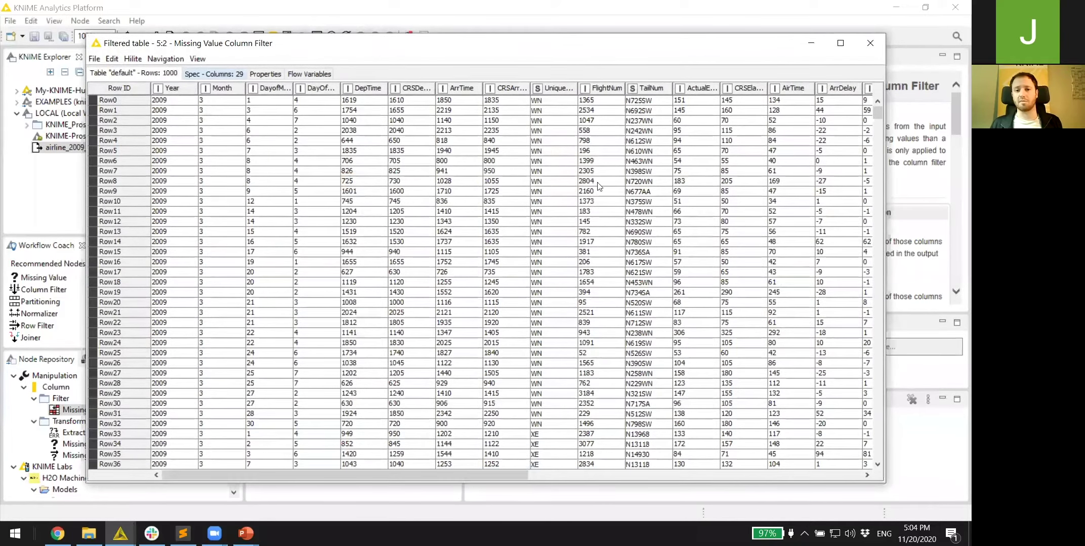
- Label the filter node '29 columns' and search the node repository for 'constant'
left_click(424, 212)
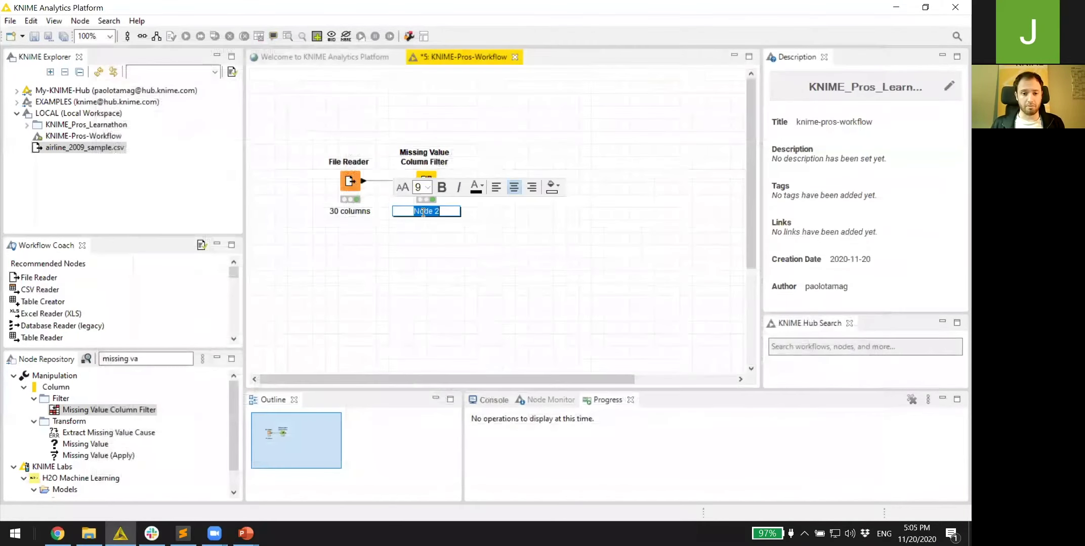
type("29 col")
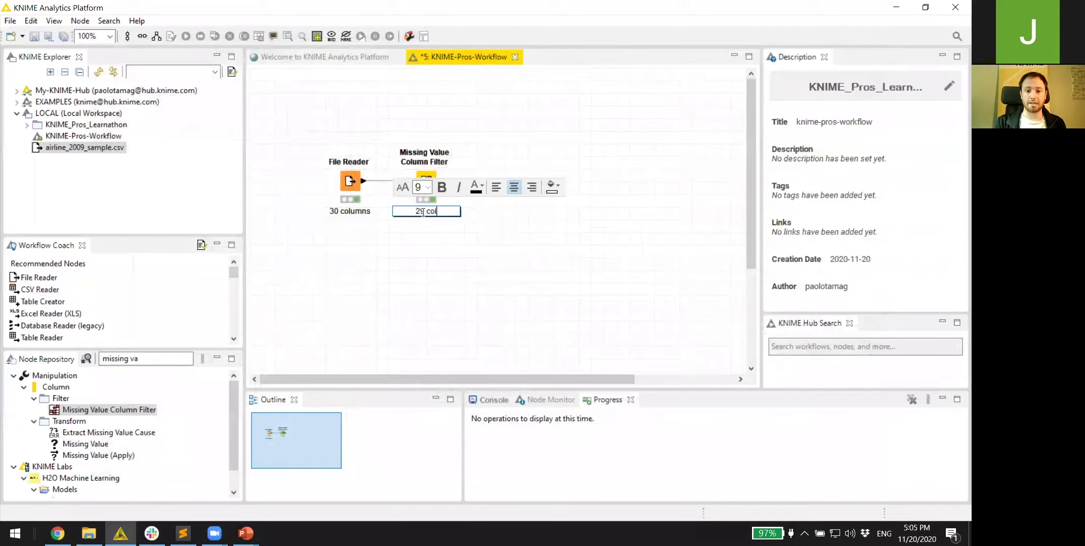
type("umns")
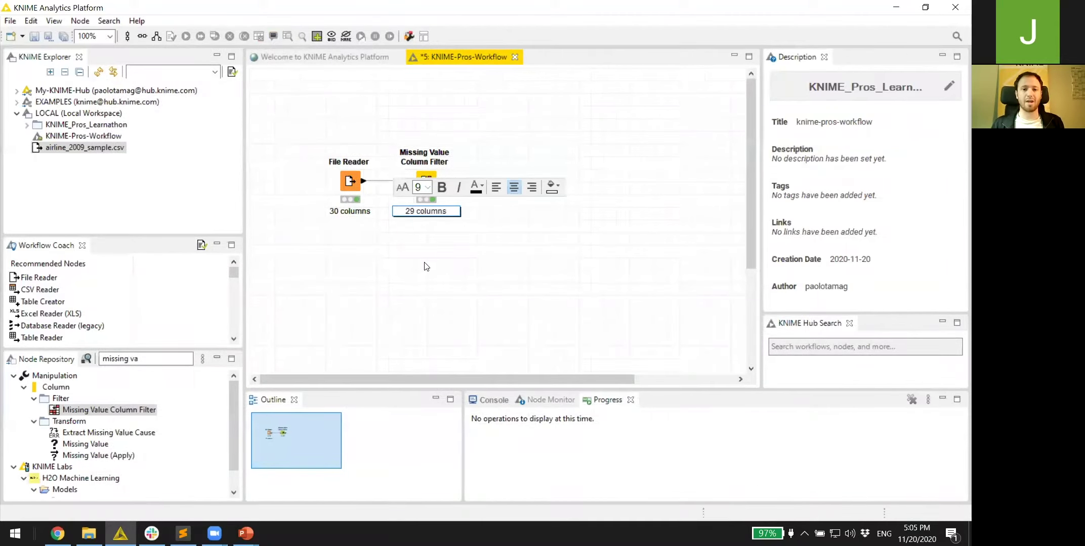
left_click(425, 267)
left_click(122, 356)
type("constant")
- Add a Constant Value Column Filter after the missing value filter, keeping its default settings
left_click_drag(111, 433, 504, 184)
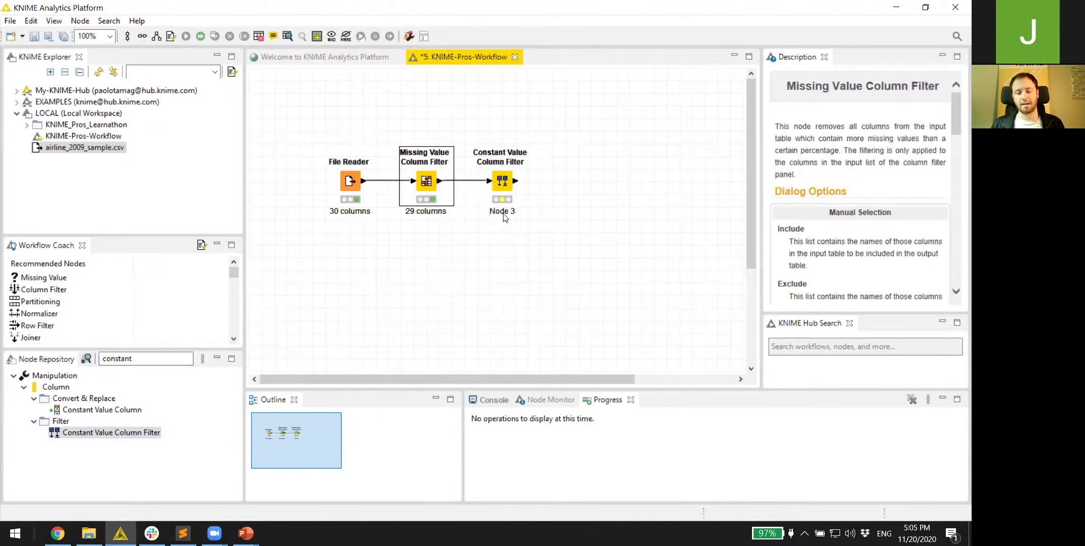
double_click(502, 195)
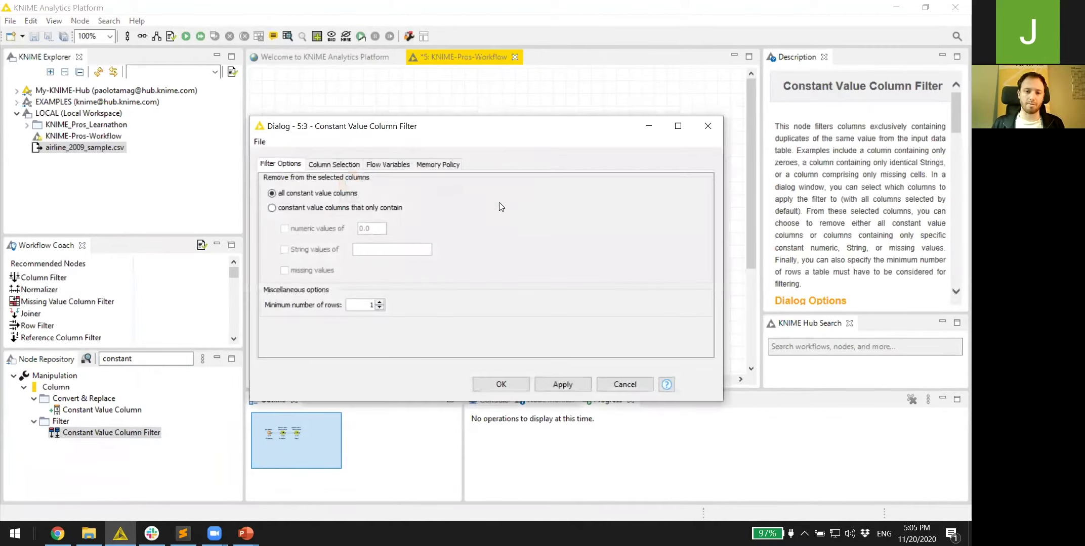
left_click(501, 384)
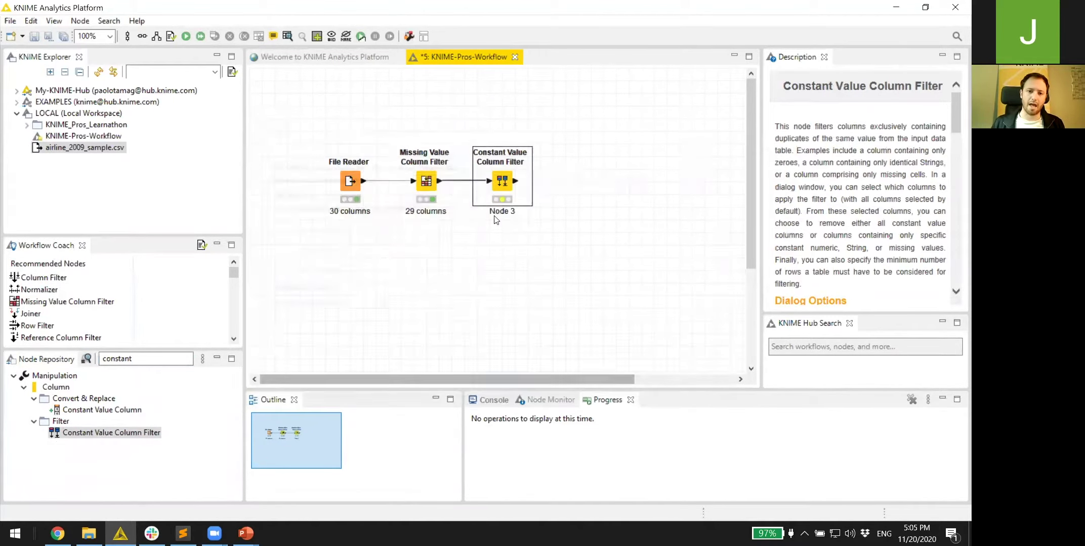
- Inspect the Constant Value Column Filter's filtered table, then label that node '27 columns'
right_click(502, 181)
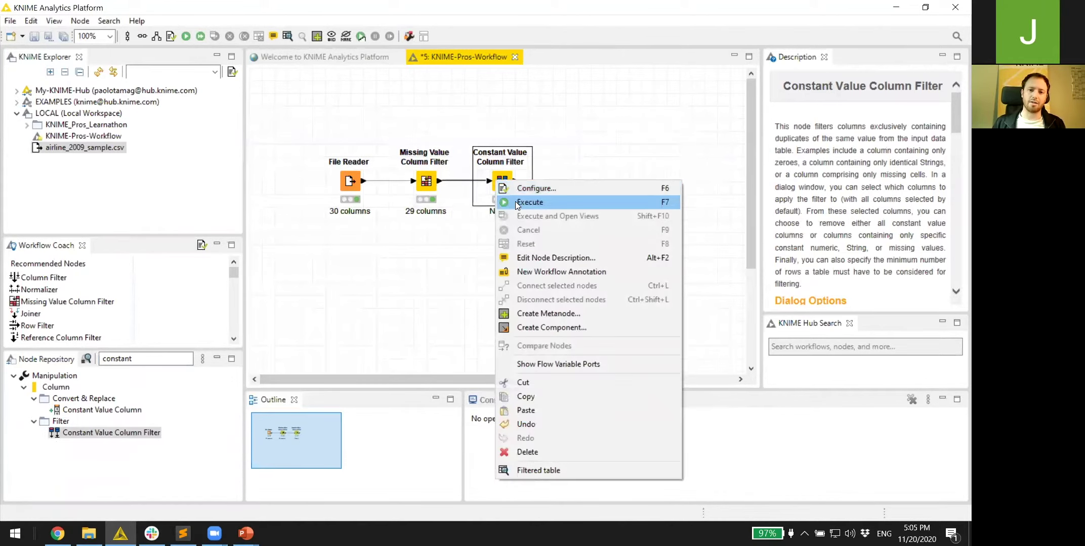
left_click(539, 474)
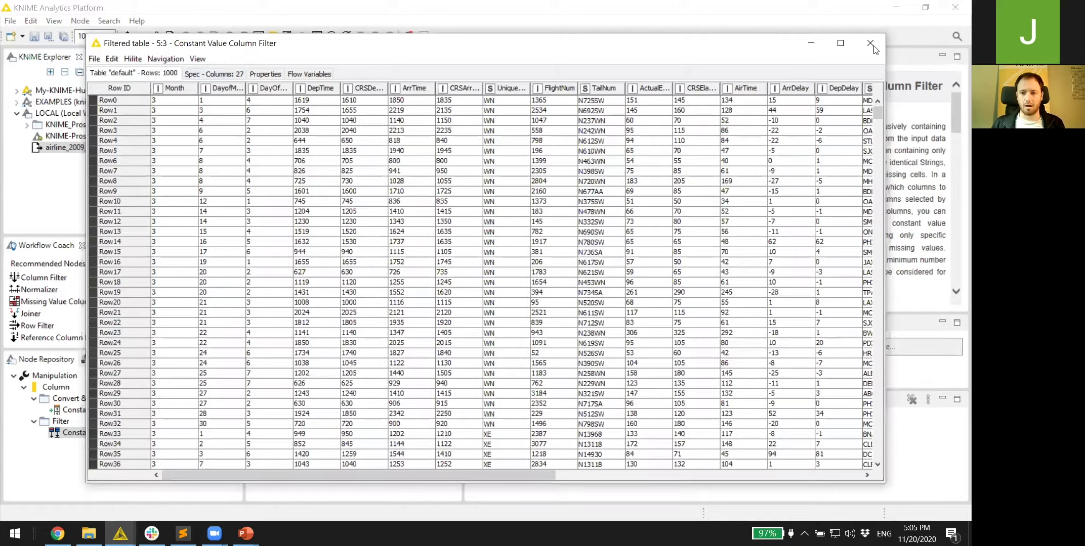
key("alt+F4")
double_click(518, 212)
type("27 columns")
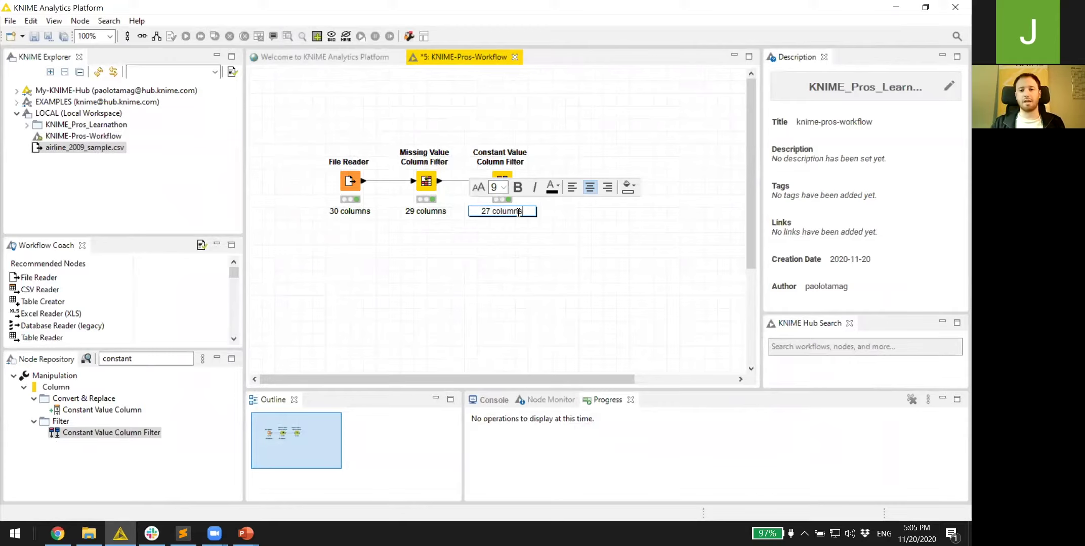
left_click(473, 259)
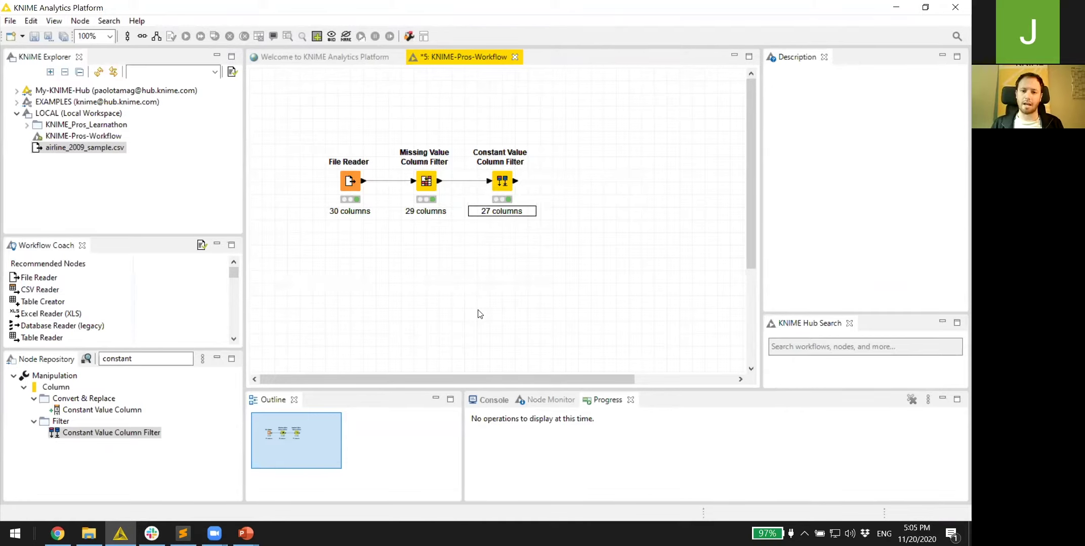
- Search for 'column fil' and add a Column Filter fed by the Constant Value Column Filter
left_click(150, 359)
type("column")
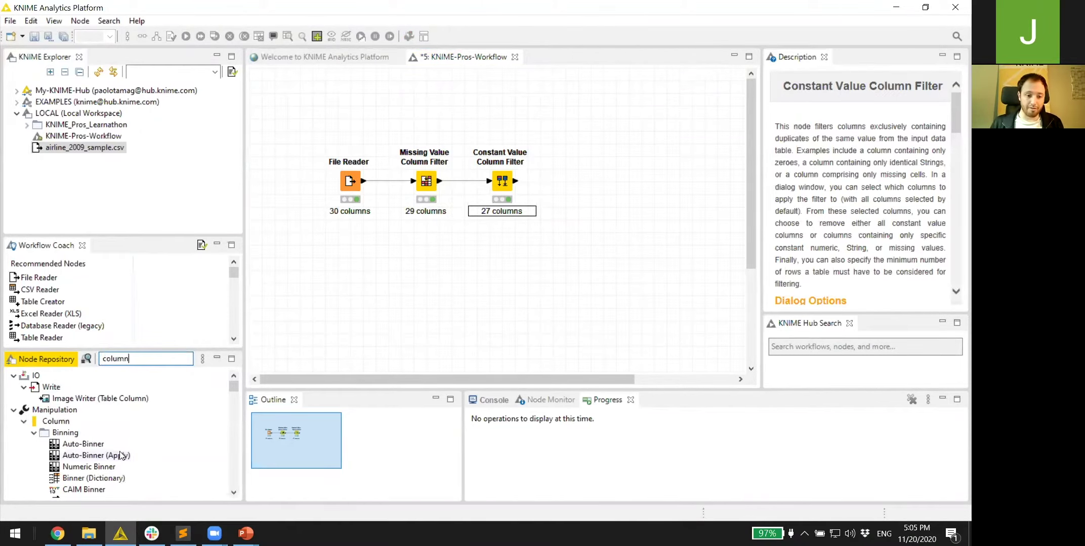
scroll(118, 459, "down", 3)
scroll(118, 458, "down", 1)
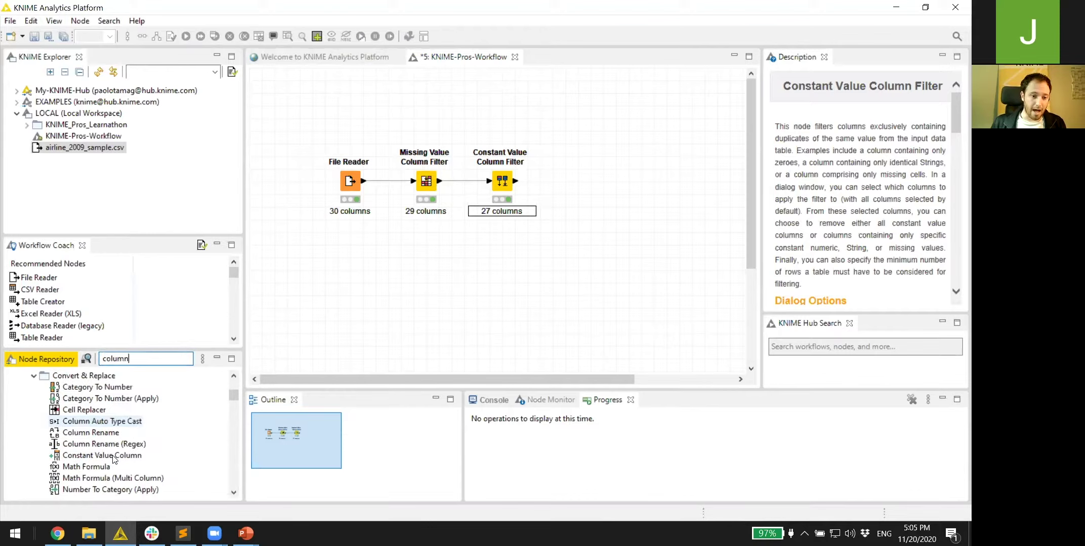
type("n fil")
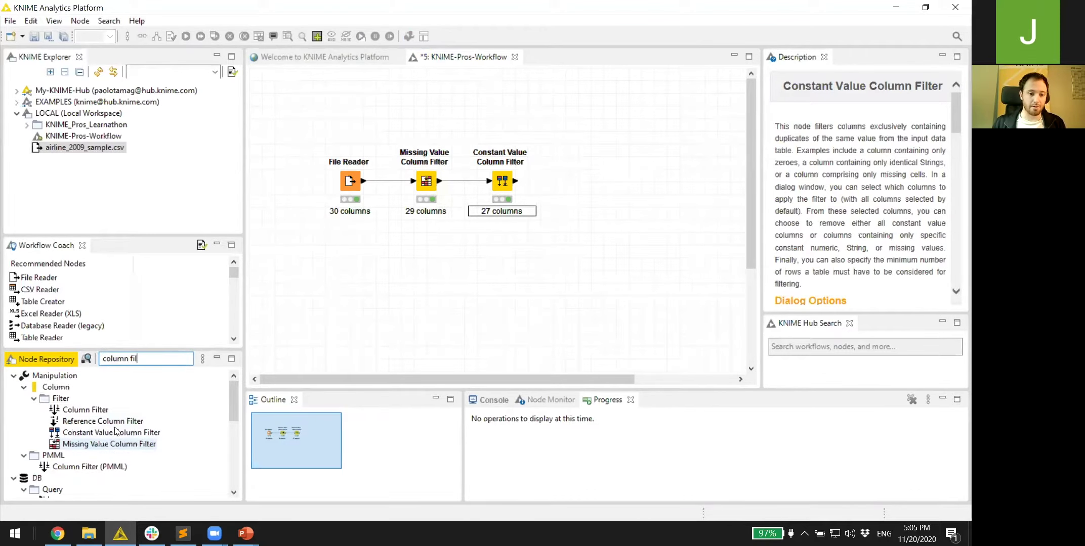
left_click_drag(83, 409, 616, 182)
mouse_move(516, 181)
left_mouse_down()
mouse_move(603, 181)
mouse_move(582, 186)
left_mouse_up()
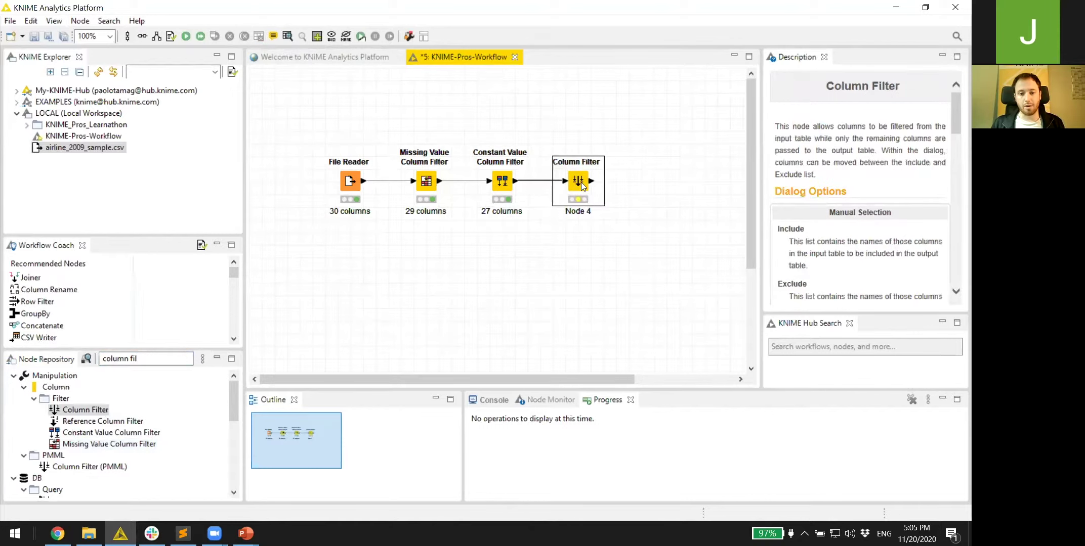
- Configure the Column Filter to exclude the delay columns ArrDelay through LateAircraftDelay
double_click(580, 186)
scroll(582, 278, "down", 3)
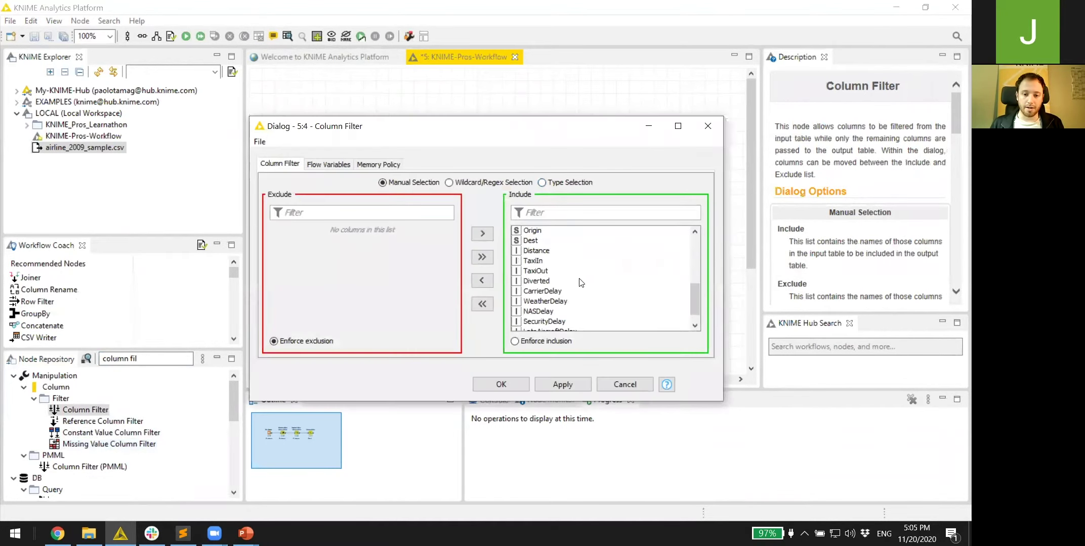
scroll(543, 299, "down", 2)
left_click(554, 213)
type("delay")
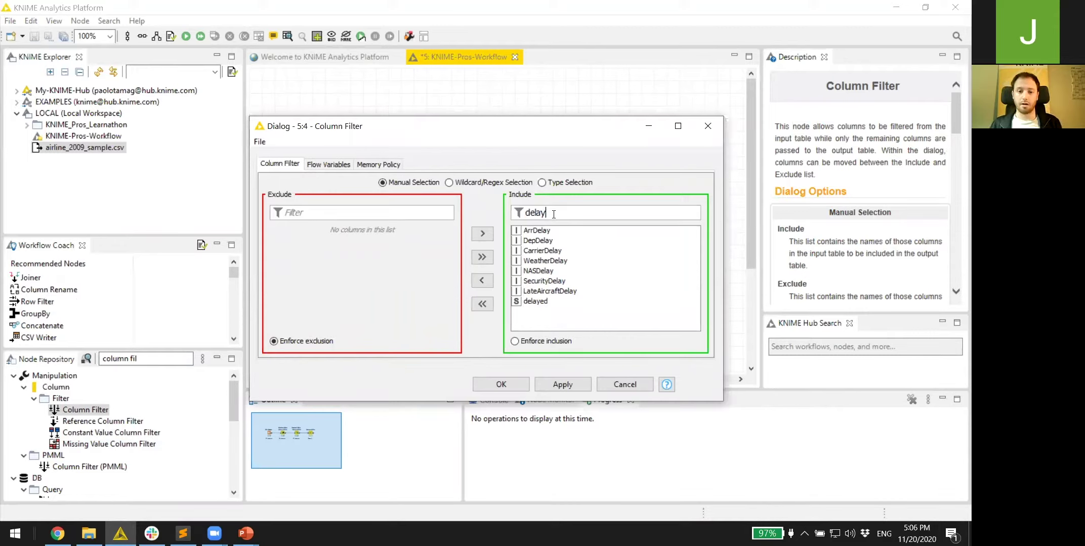
left_click_drag(540, 231, 549, 296)
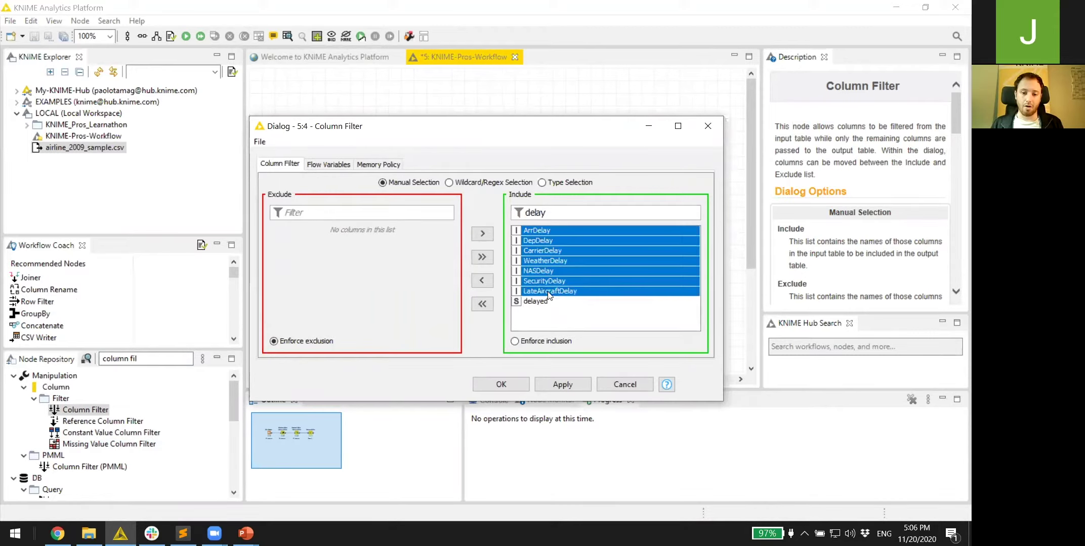
left_click(482, 280)
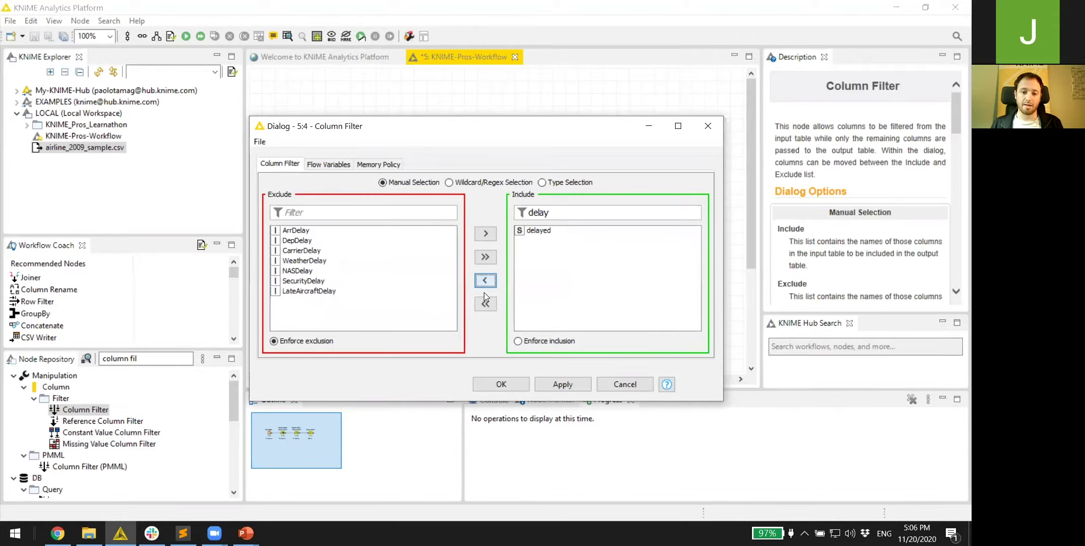
left_click(490, 384)
- Execute the Column Filter, check its output, label it '20 columns', and search for 'correla'
right_click(576, 189)
left_click(592, 212)
right_click(577, 192)
left_click(616, 479)
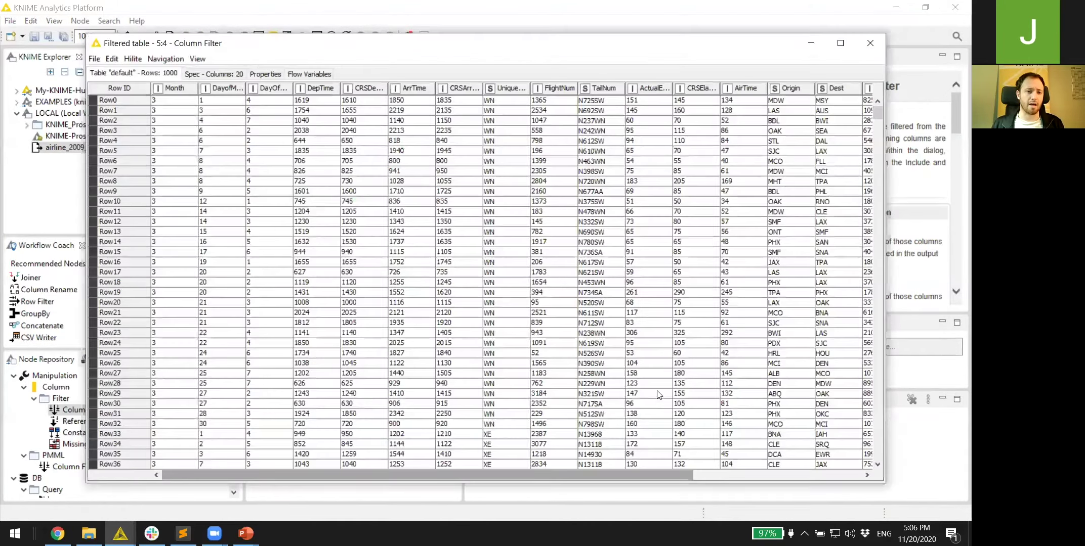
left_click(870, 43)
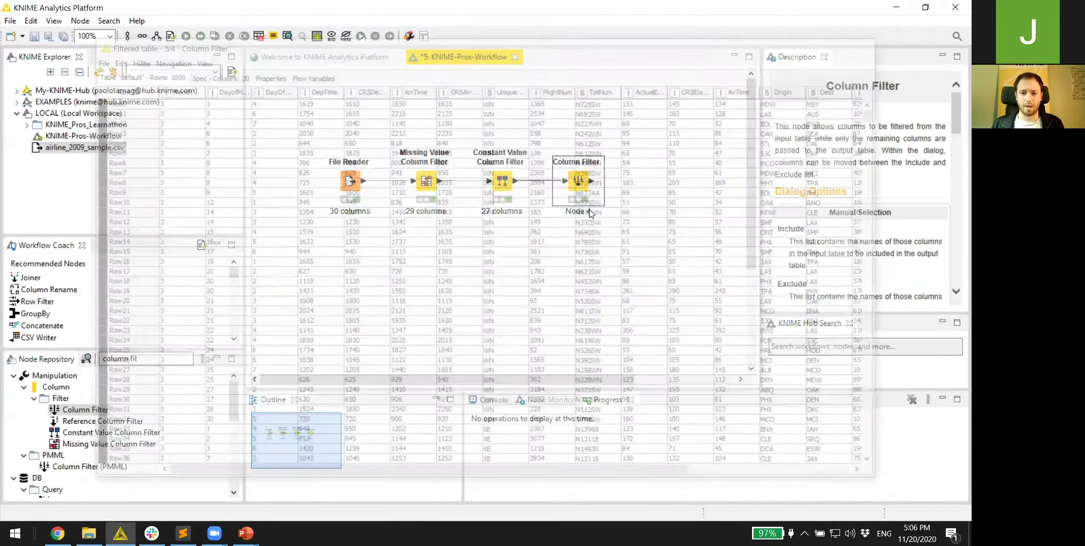
left_click(589, 210)
type("2")
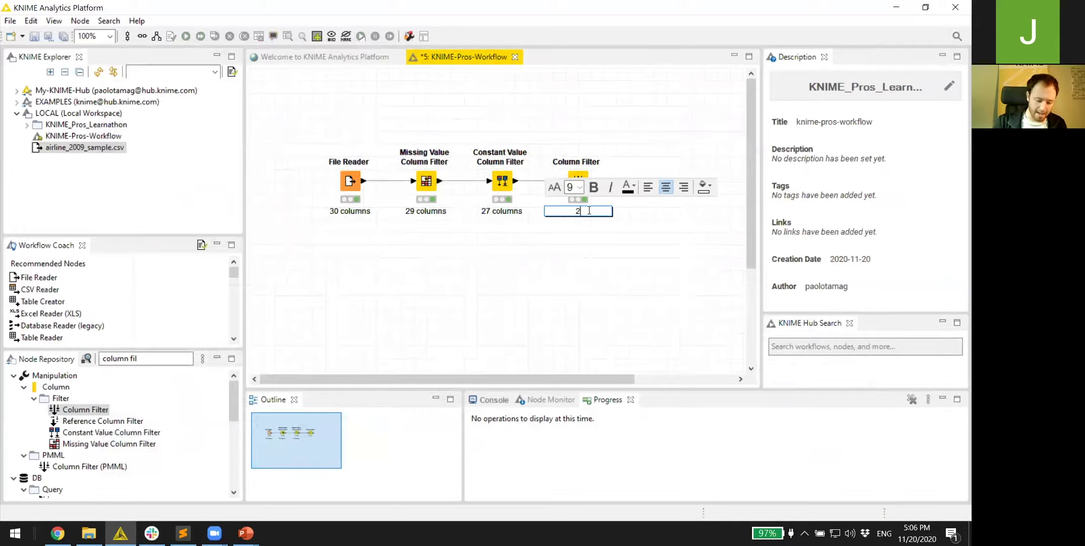
type("0 columns")
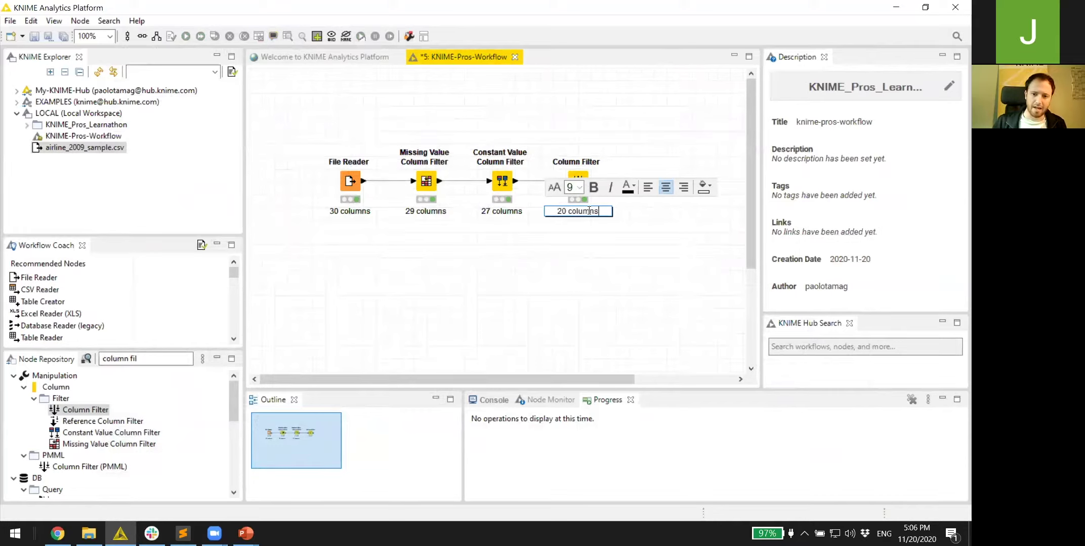
key("Return")
left_click(59, 359)
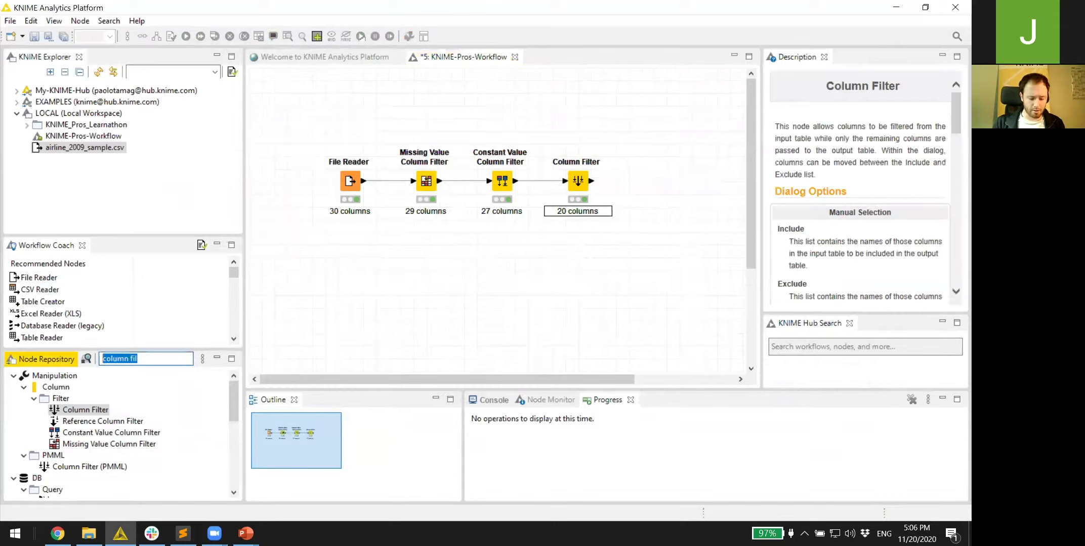
type("correla")
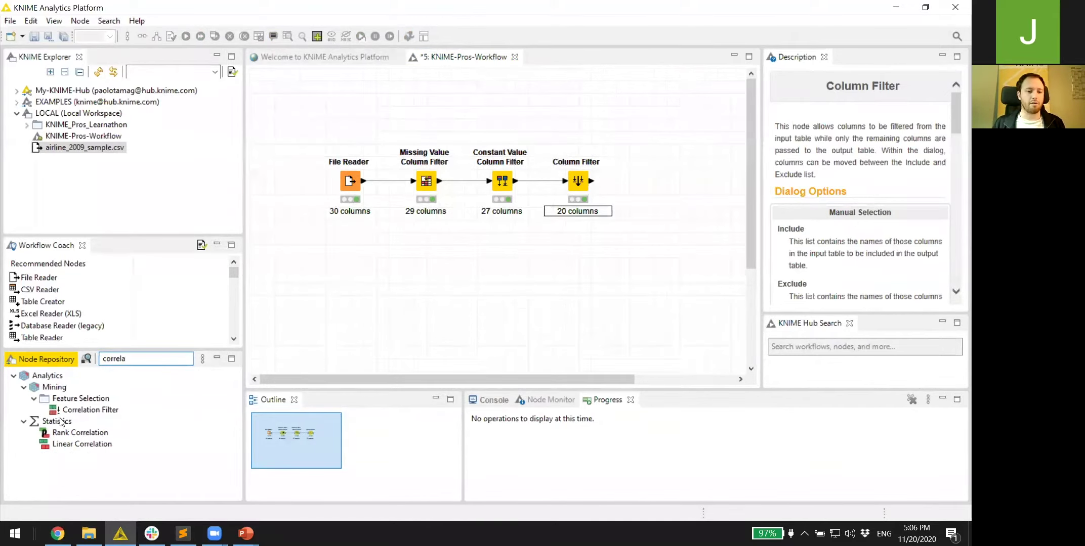
- Add Linear Correlation and Correlation Filter, feeding both from Column Filter and linking the correlation model
left_click_drag(82, 444, 661, 169)
left_click_drag(592, 182, 652, 155)
left_click_drag(85, 410, 729, 207)
left_click_drag(681, 162, 717, 199)
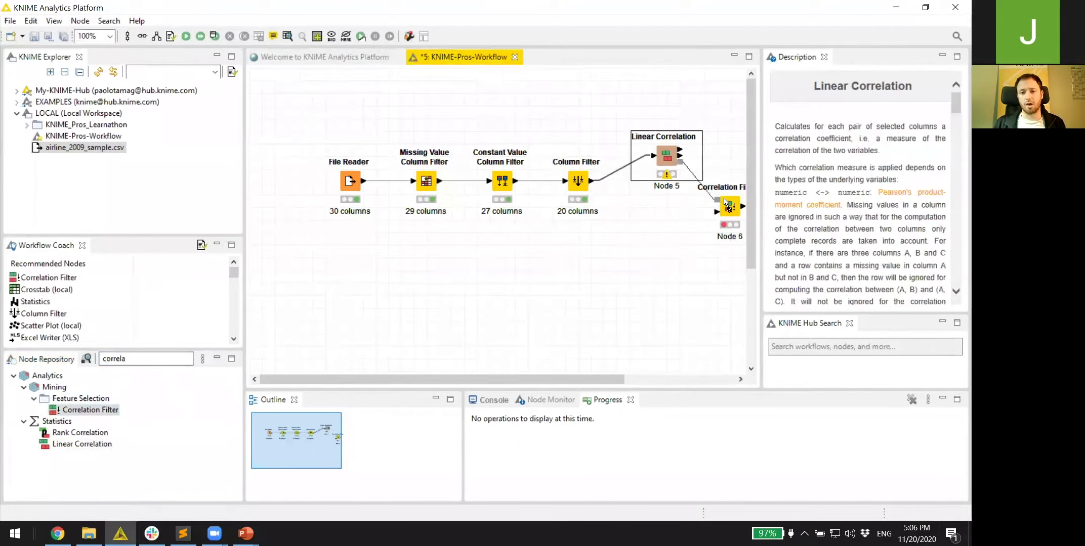
left_click_drag(592, 181, 717, 211)
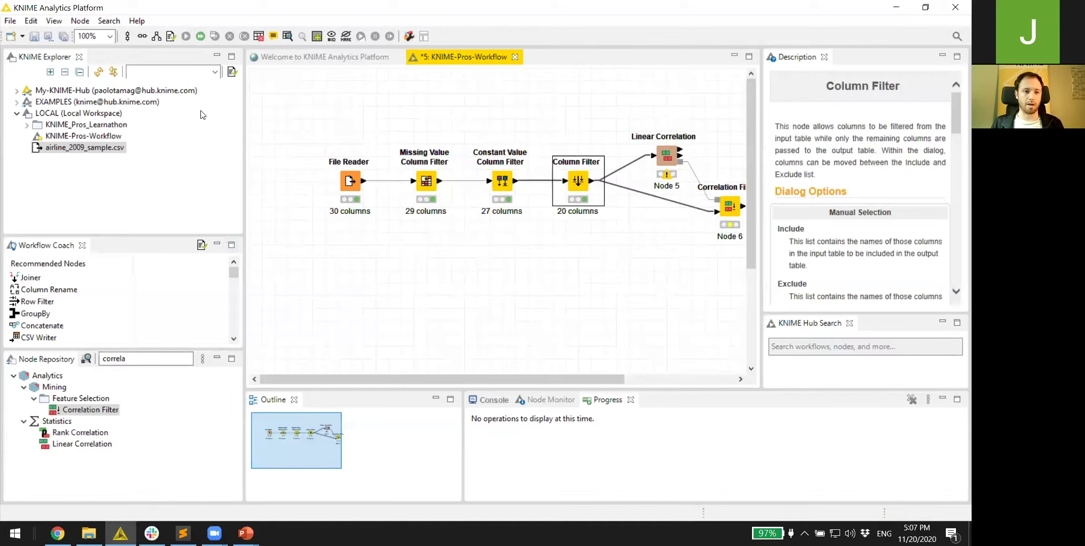
- Open the KNIME Hub Search view via View > Other and search for 'interactive column filter'
left_click(54, 20)
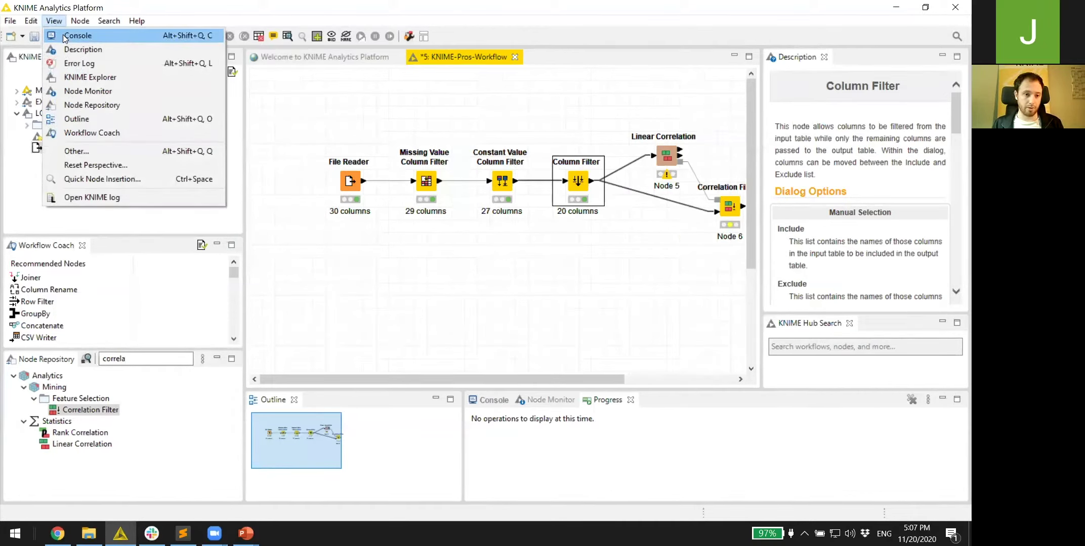
left_click(92, 148)
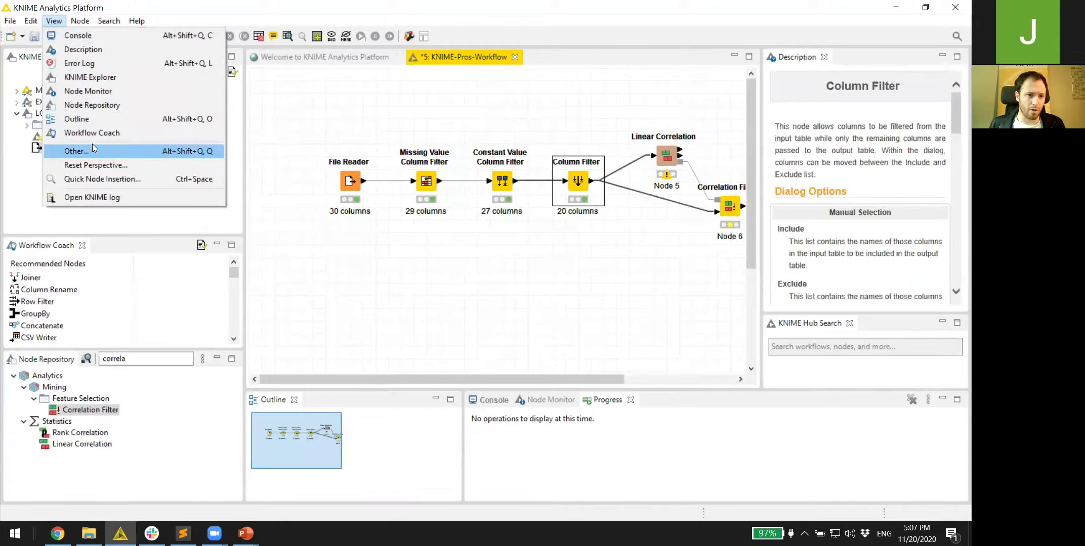
type("hub")
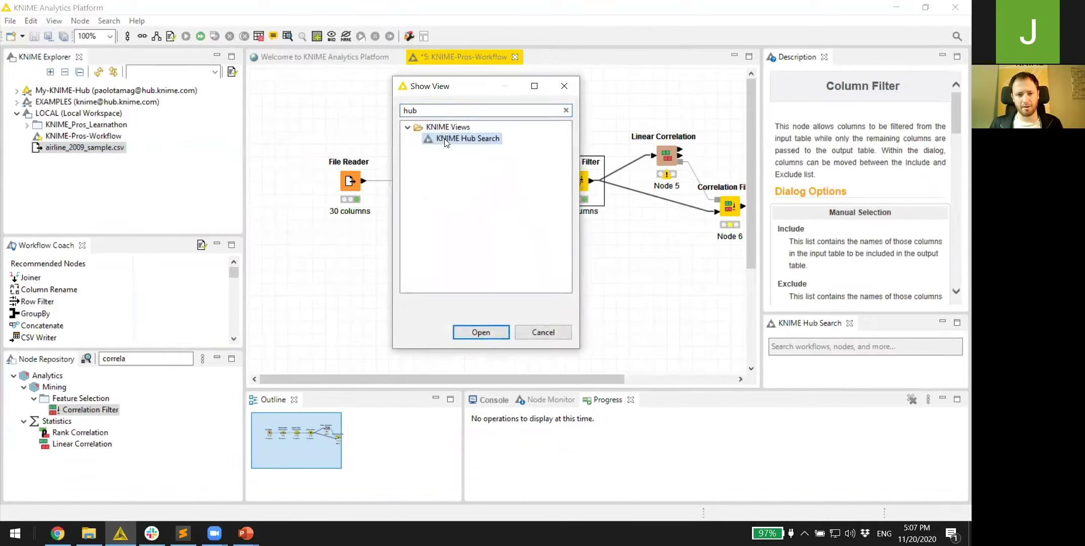
left_click(490, 333)
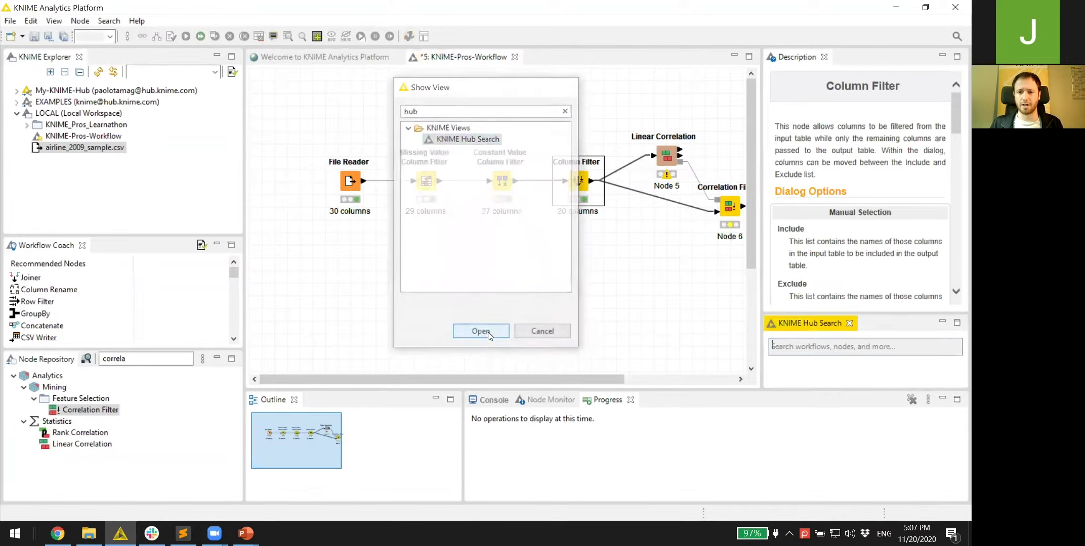
left_click(799, 347)
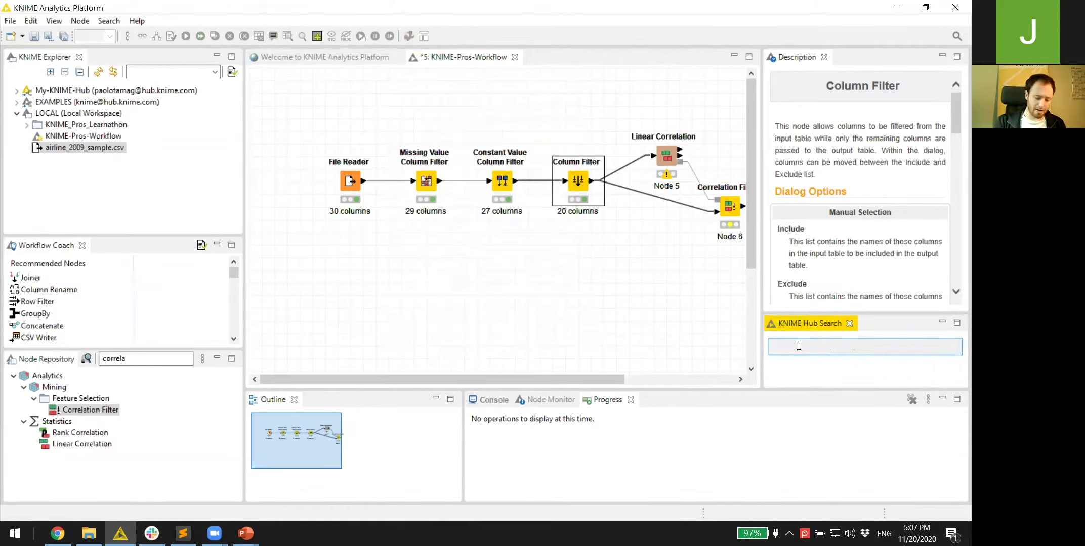
type("interact")
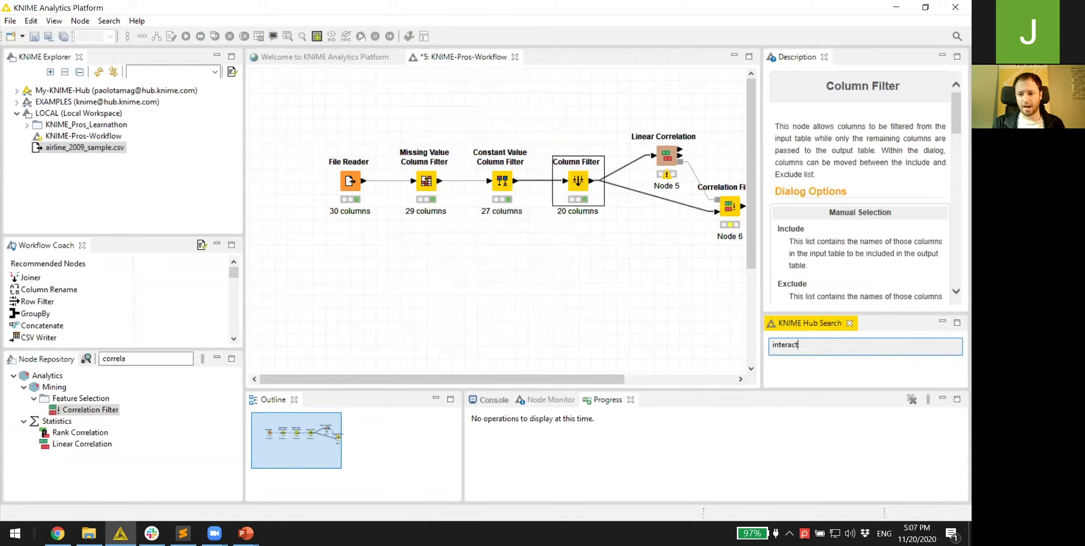
type("ive column filter")
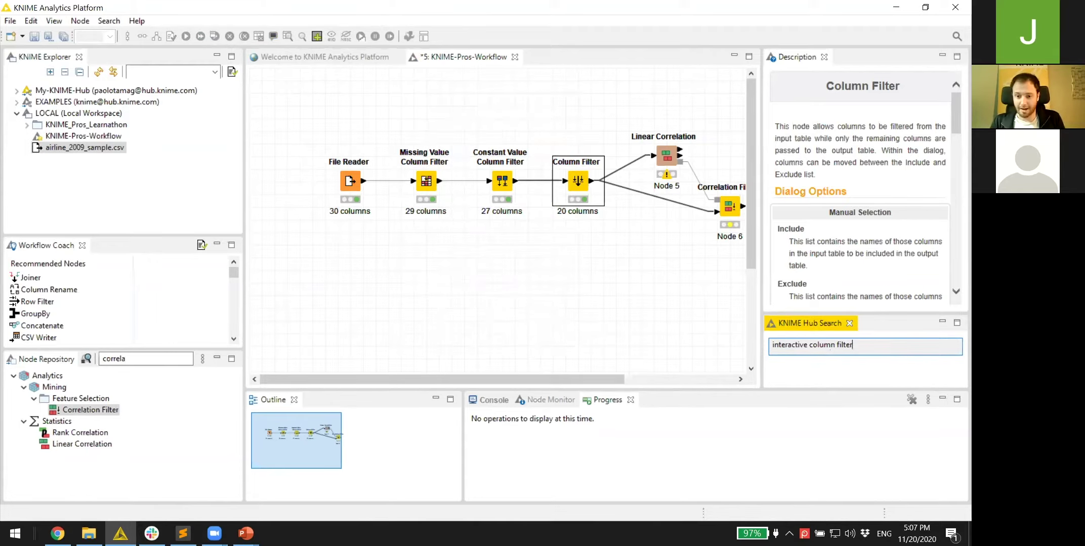
key("Return")
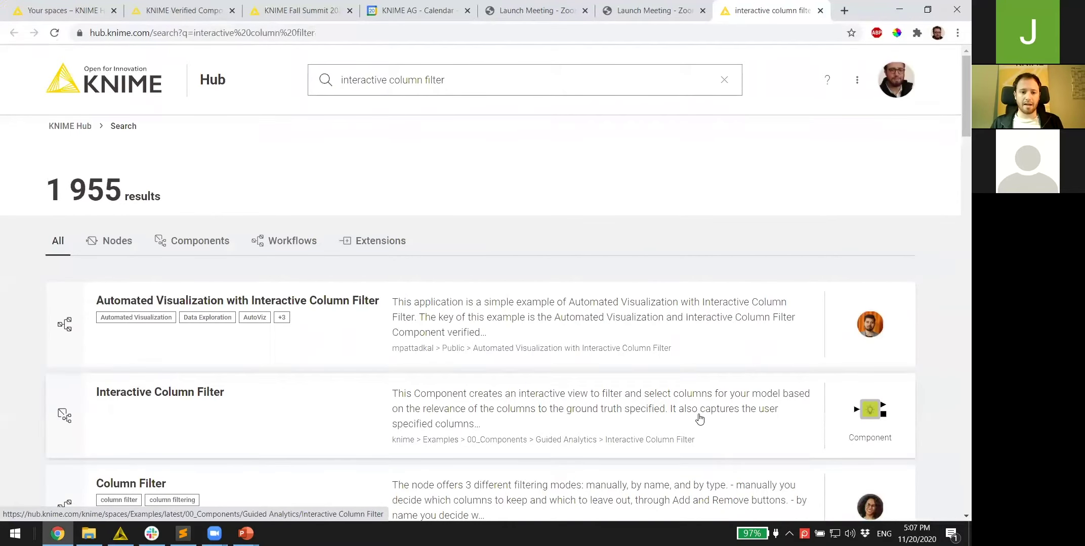
- Preview the Automated Visualization with Interactive Column Filter workflow, then return to the search results
left_click(602, 345)
scroll(601, 344, "down", 2)
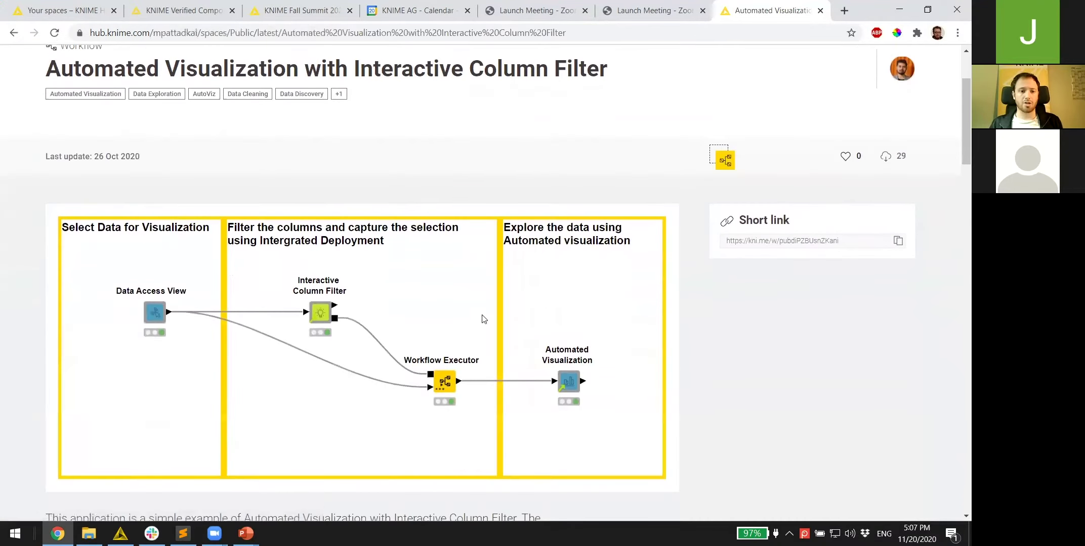
scroll(238, 170, "up", 1)
scroll(238, 170, "up", 2)
key("alt+Left")
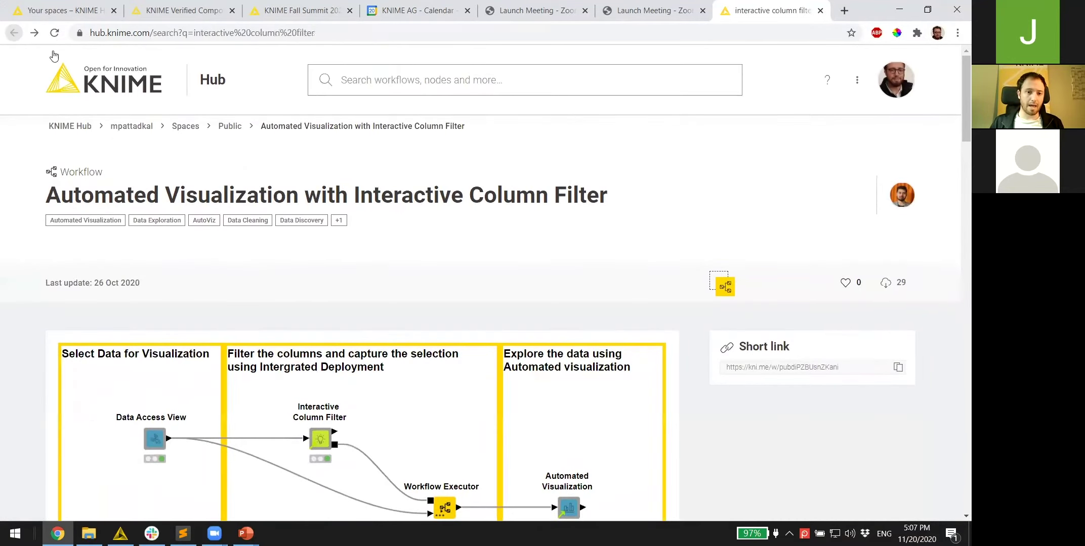
- Read the Interactive Column Filter component page and show its drag & drop usage hint
left_click(387, 323)
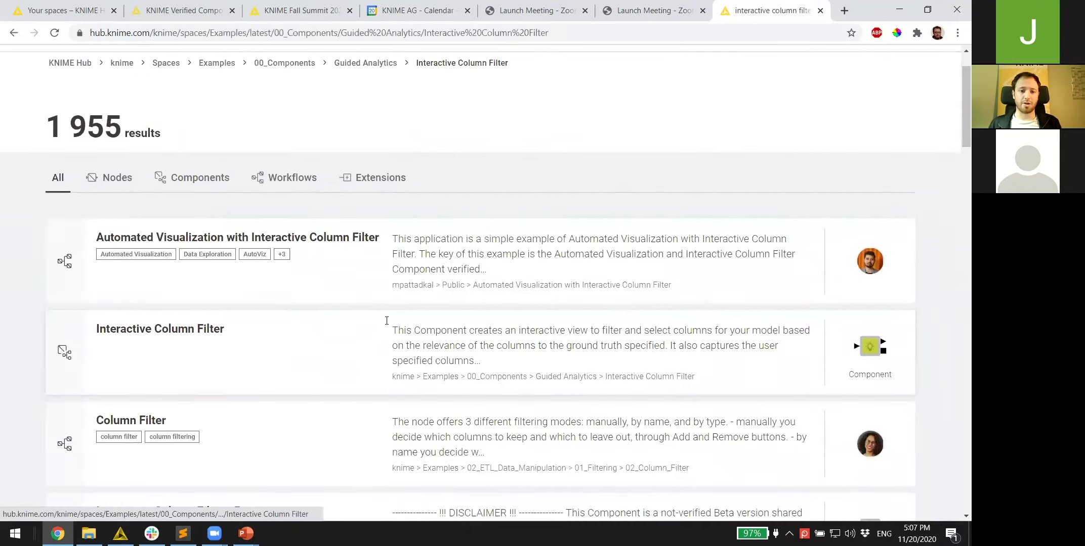
scroll(385, 324, "down", 4)
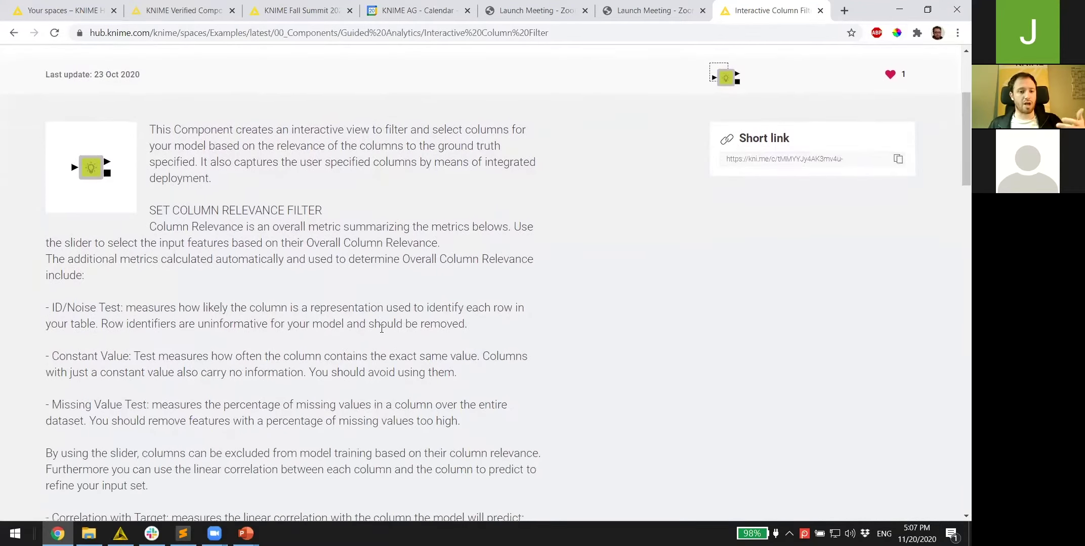
scroll(382, 329, "down", 5)
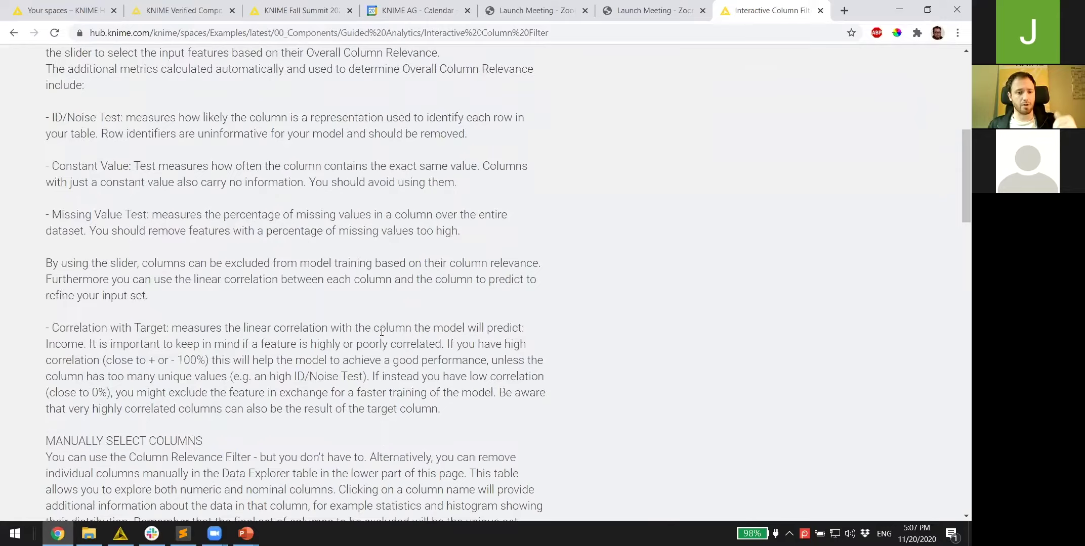
scroll(382, 333, "up", 7)
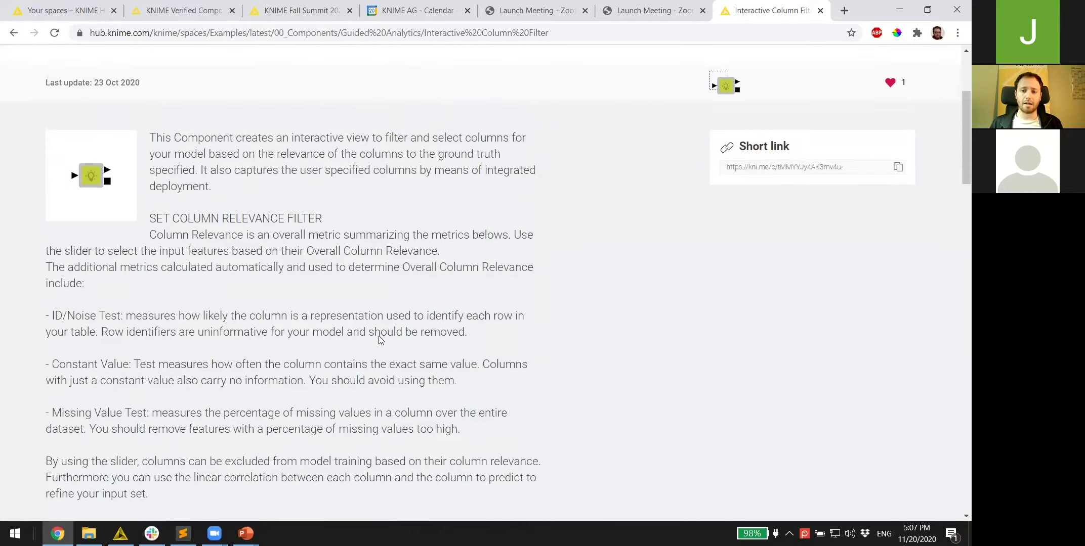
scroll(440, 291, "up", 2)
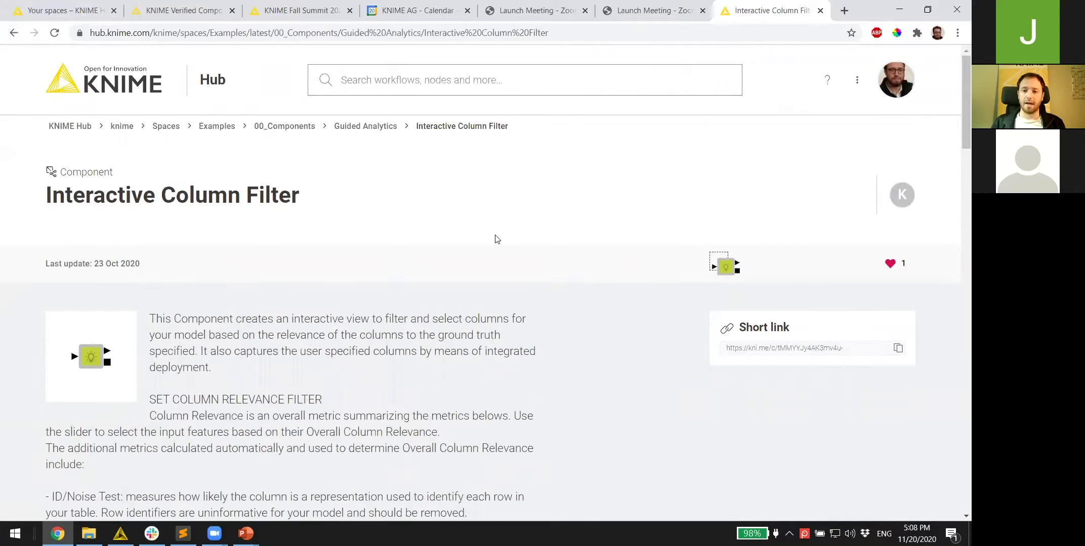
left_click(721, 267)
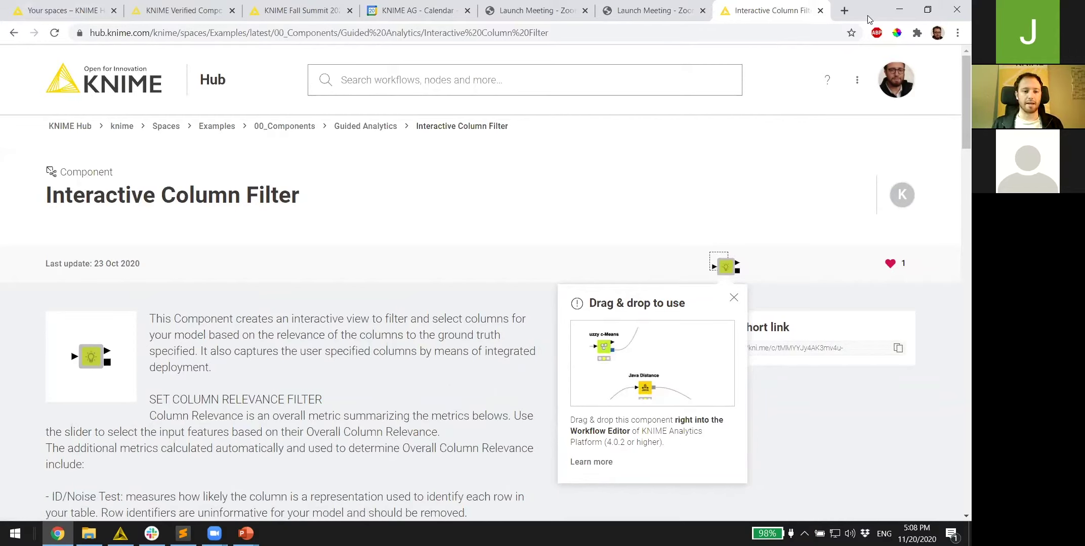
- Move the browser aside and drop the Interactive Column Filter component below the File Reader
double_click(869, 19)
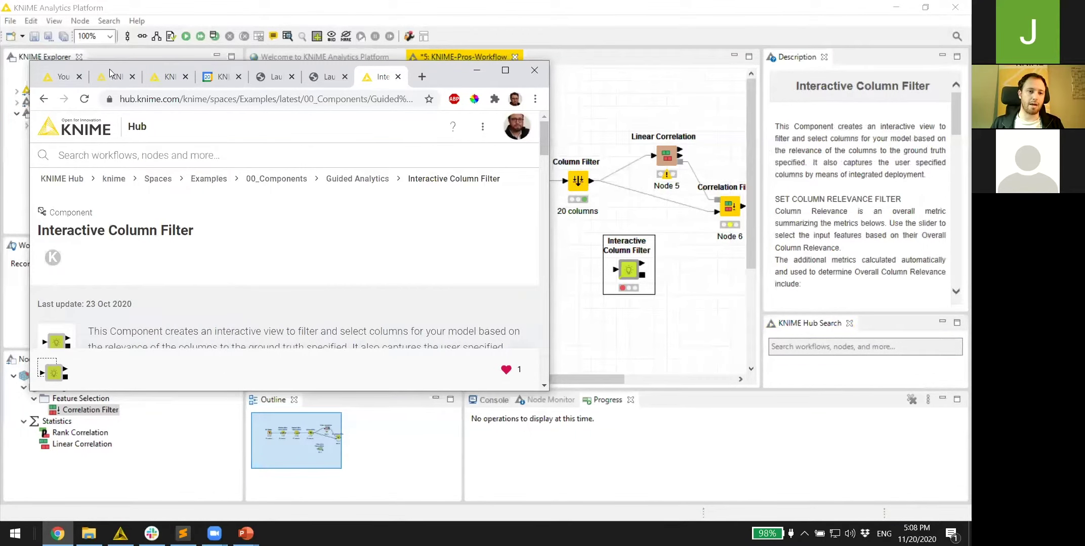
left_click_drag(480, 80, 485, 223)
left_click(485, 217)
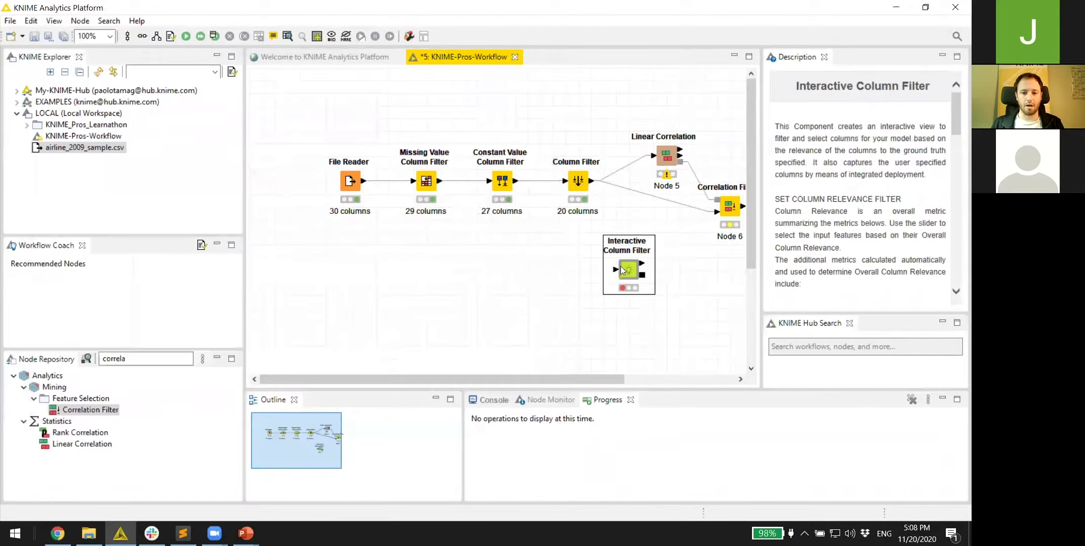
left_click_drag(432, 265, 432, 265)
- Connect the File Reader to the component and set its target column to delayed
left_click_drag(363, 181, 414, 270)
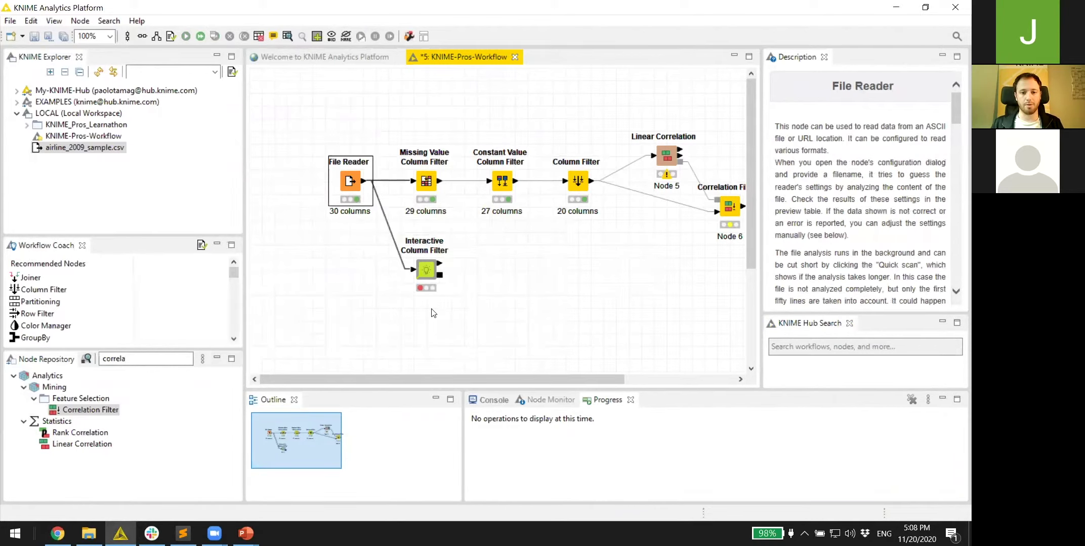
double_click(426, 274)
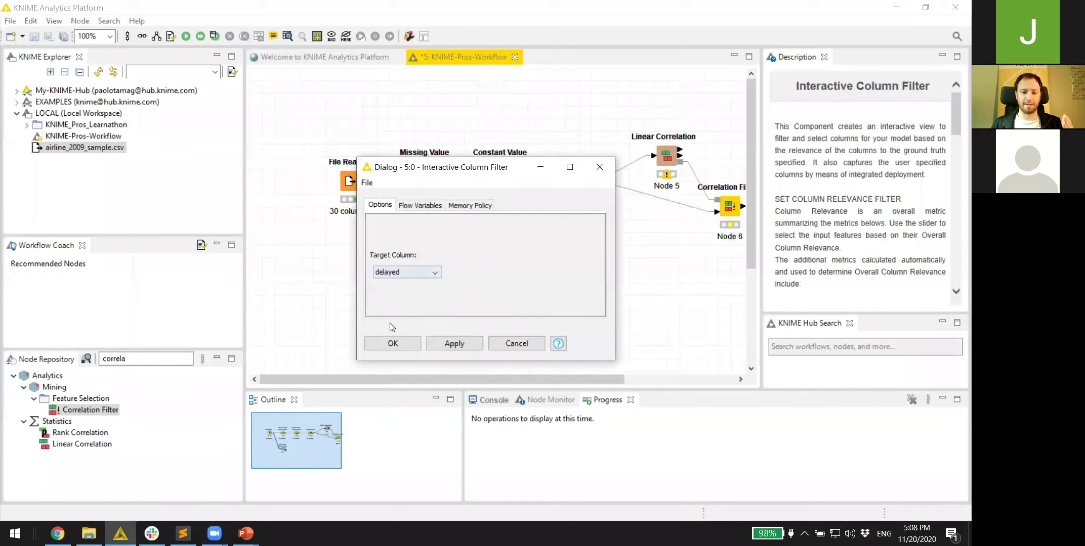
left_click(392, 343)
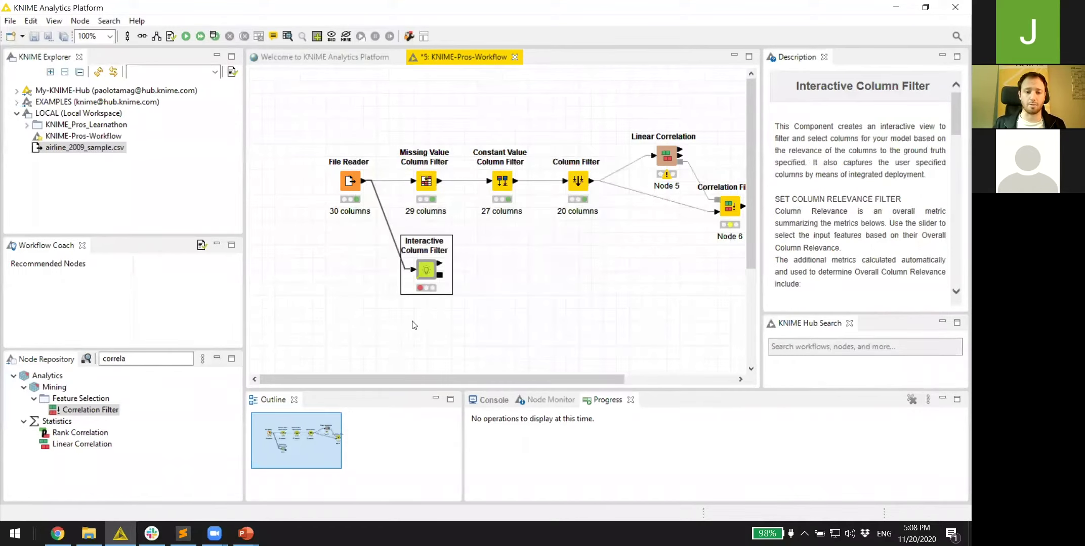
right_click(423, 260)
- Execute and open the component's view maximized, trying relevance thresholds around 90 and 0
left_click(472, 215)
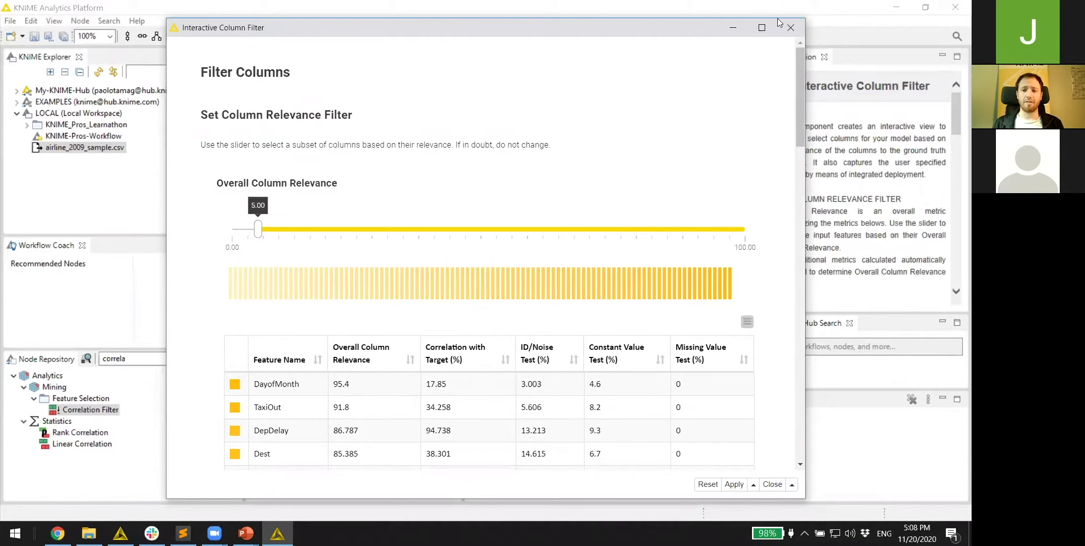
left_click(761, 27)
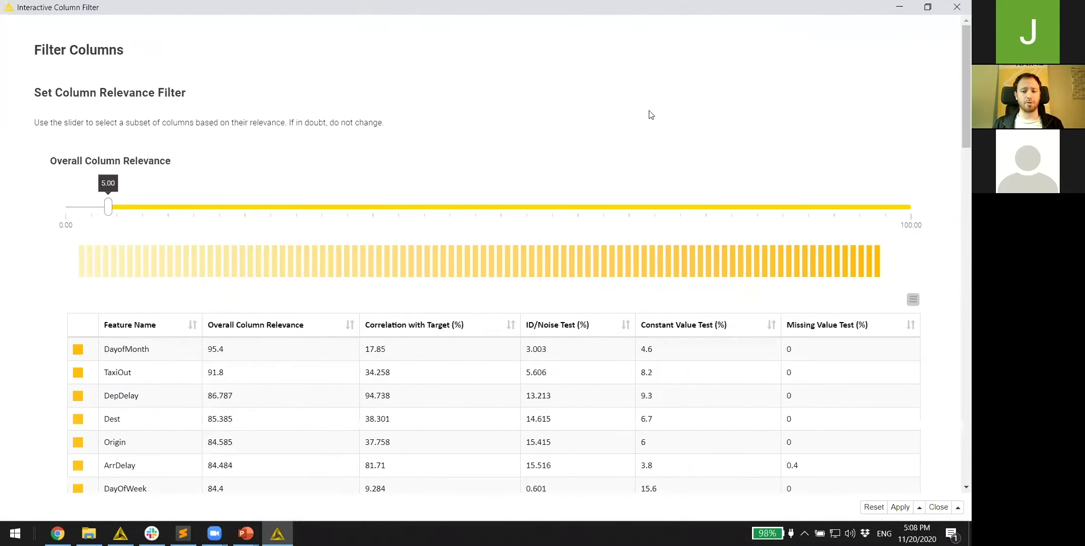
left_click_drag(109, 208, 483, 214)
scroll(402, 290, "down", 4)
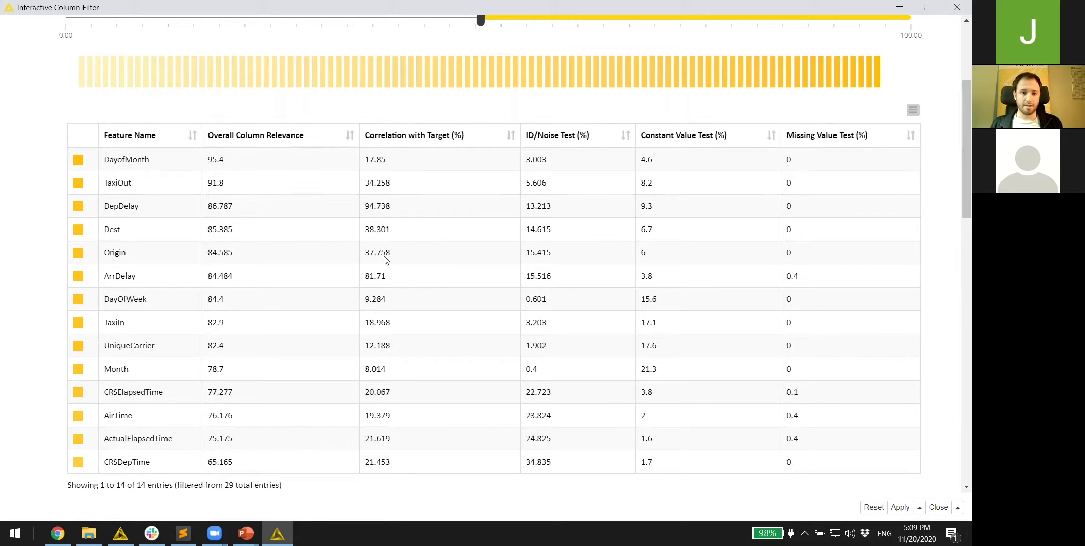
left_click_drag(480, 21, 74, 36)
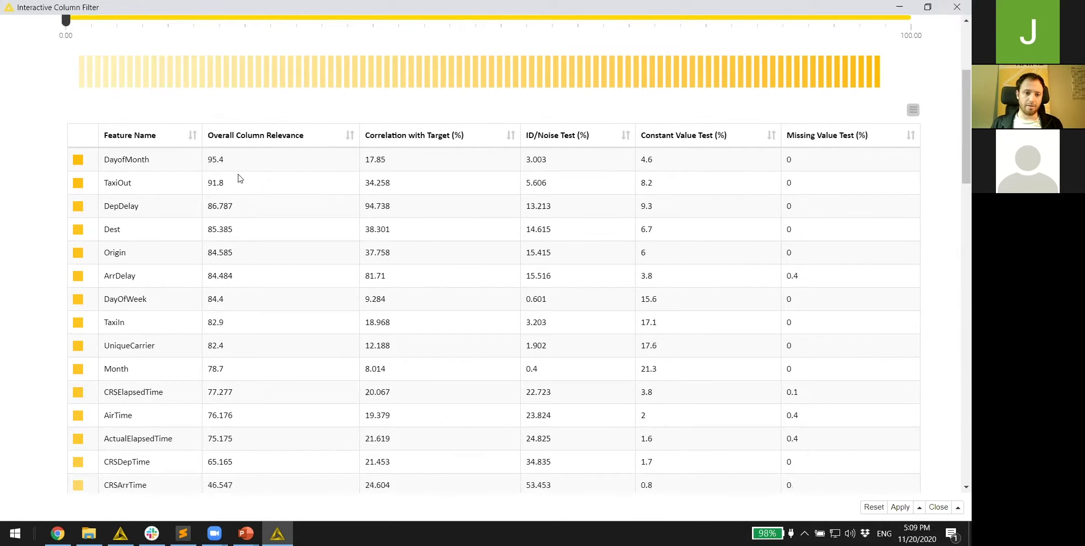
- Review the relevance chart and set the Overall Column Relevance threshold to 47.12
scroll(242, 213, "down", 8)
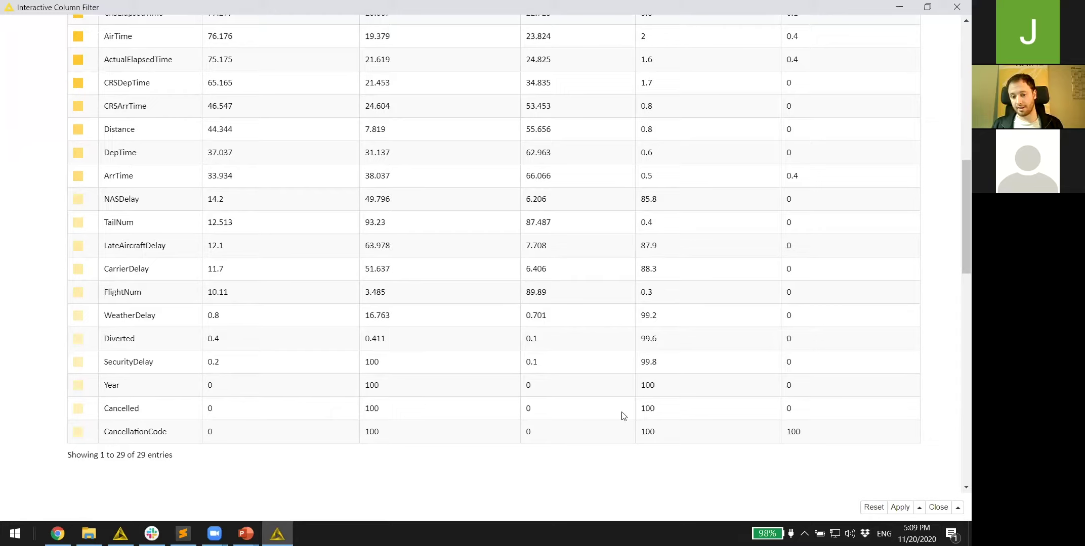
scroll(655, 427, "up", 7)
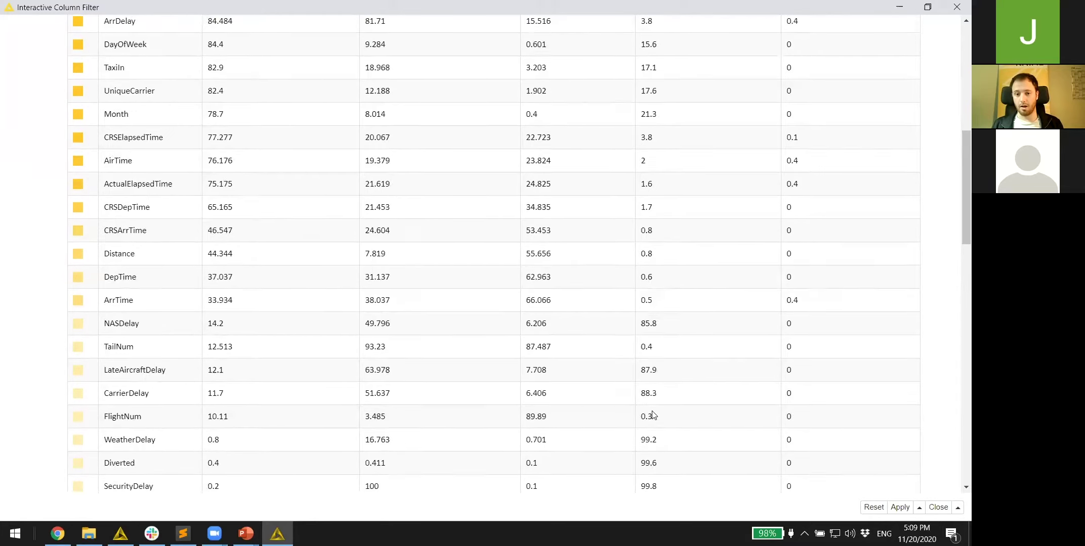
scroll(638, 416, "down", 1)
scroll(636, 416, "down", 4)
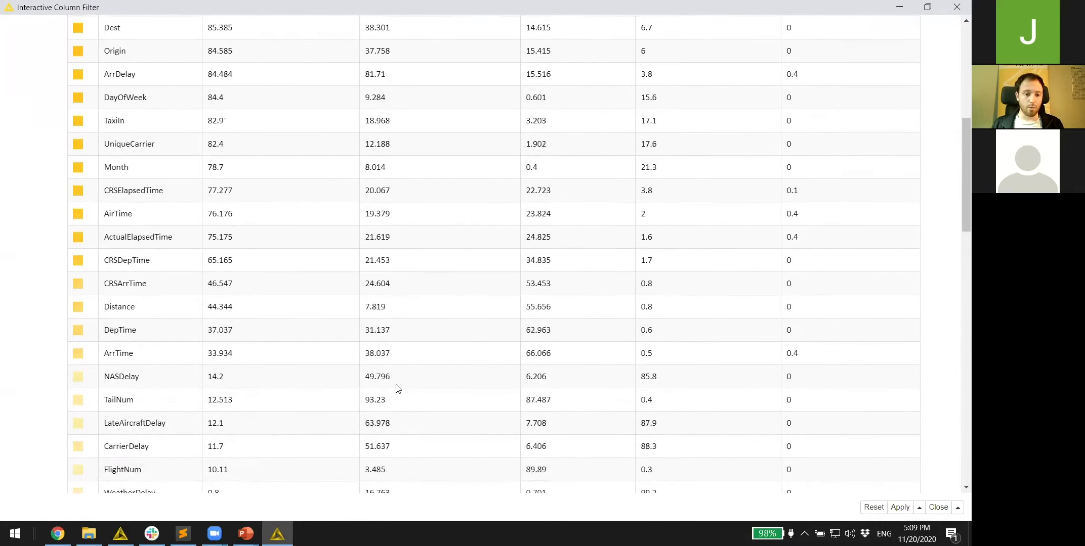
scroll(212, 326, "down", 2)
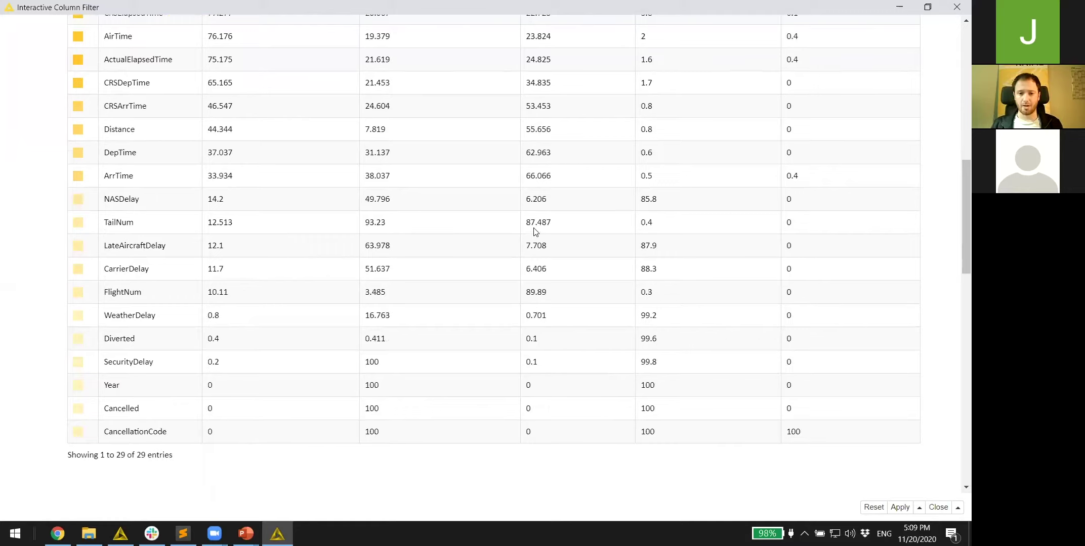
scroll(535, 235, "up", 1)
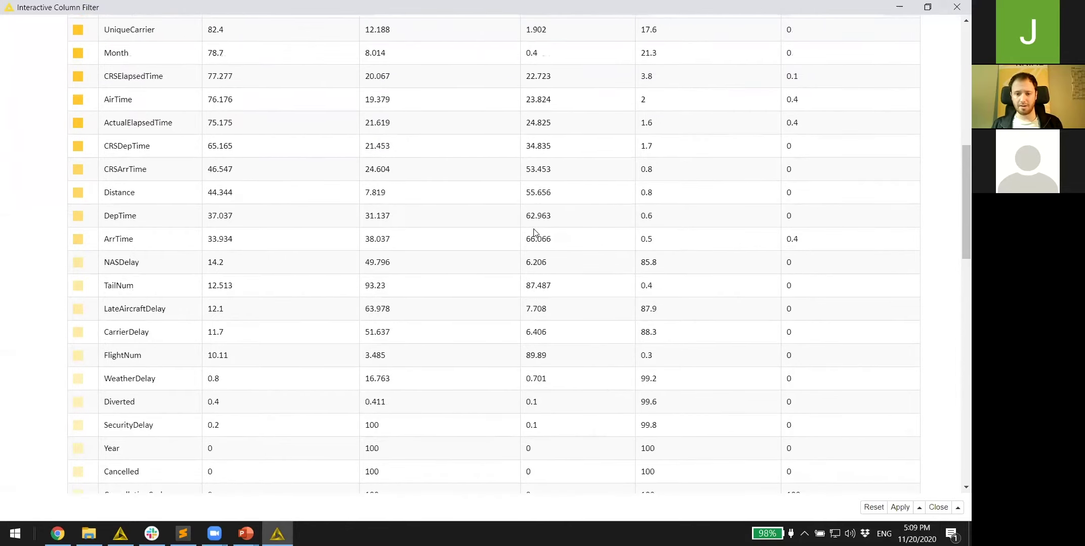
scroll(536, 285, "up", 4)
scroll(537, 286, "up", 6)
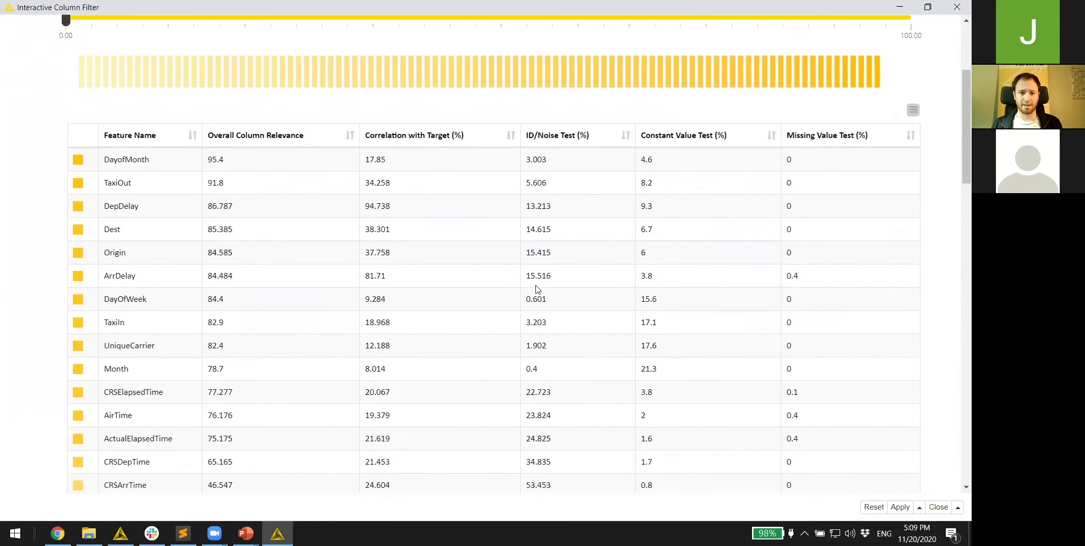
left_click_drag(65, 214, 464, 222)
scroll(503, 192, "down", 15)
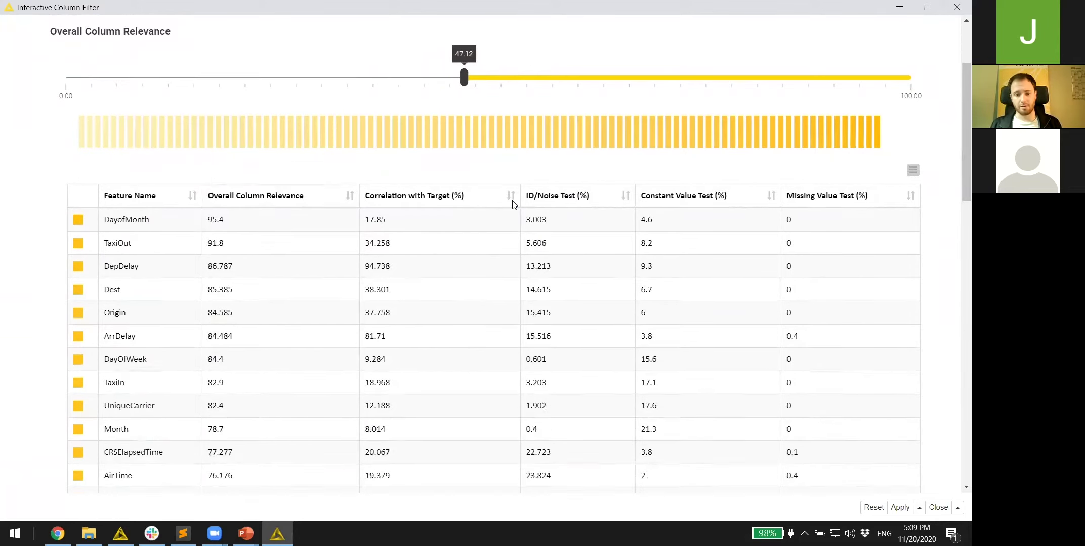
- Search 'delay' and exclude ArrDelay, DepDelay, CarrierDelay, WeatherDelay, NASDelay and SecurityDelay
scroll(511, 204, "down", 1)
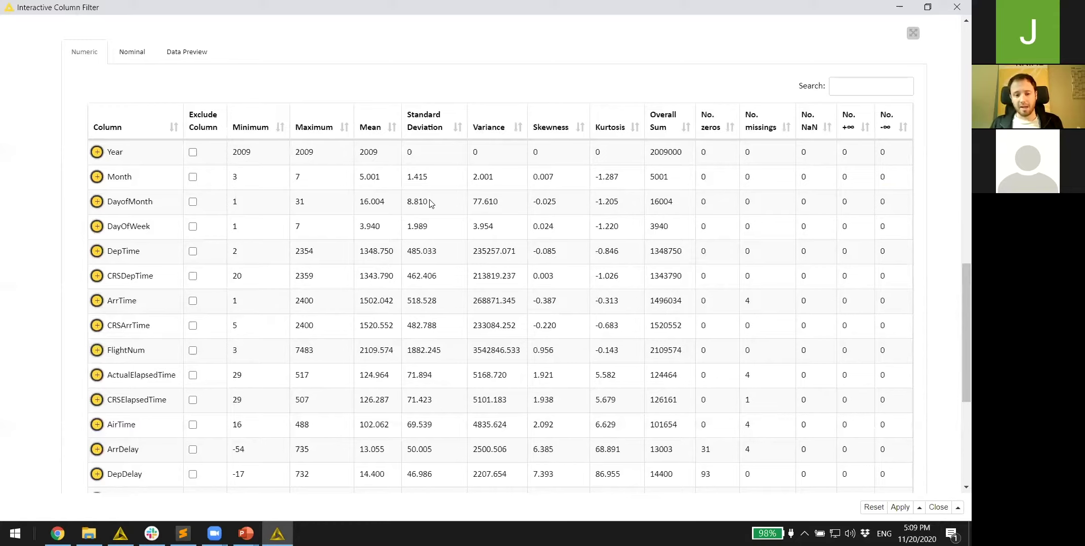
left_click(146, 202)
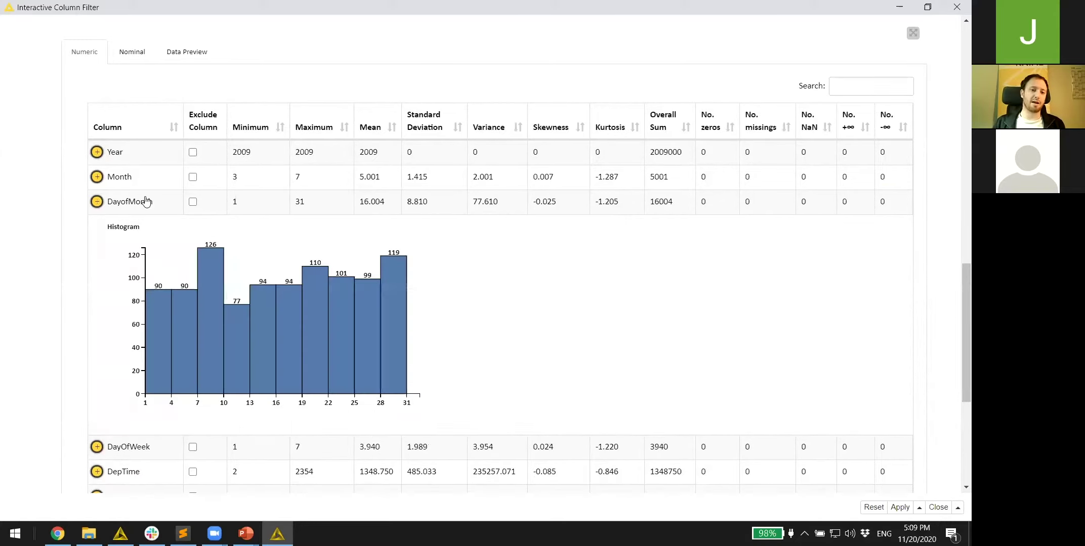
left_click(146, 201)
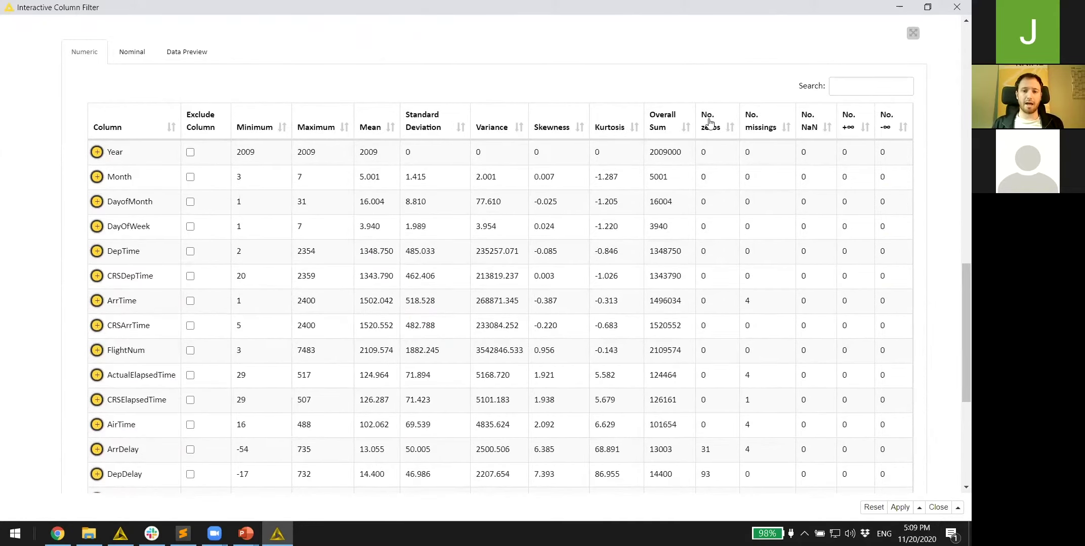
left_click(845, 86)
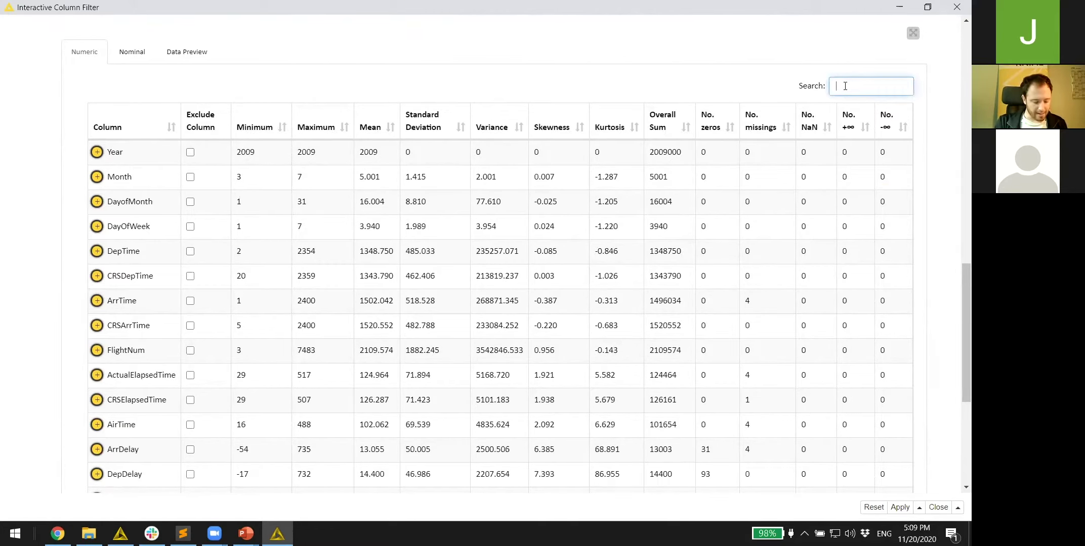
type("delay")
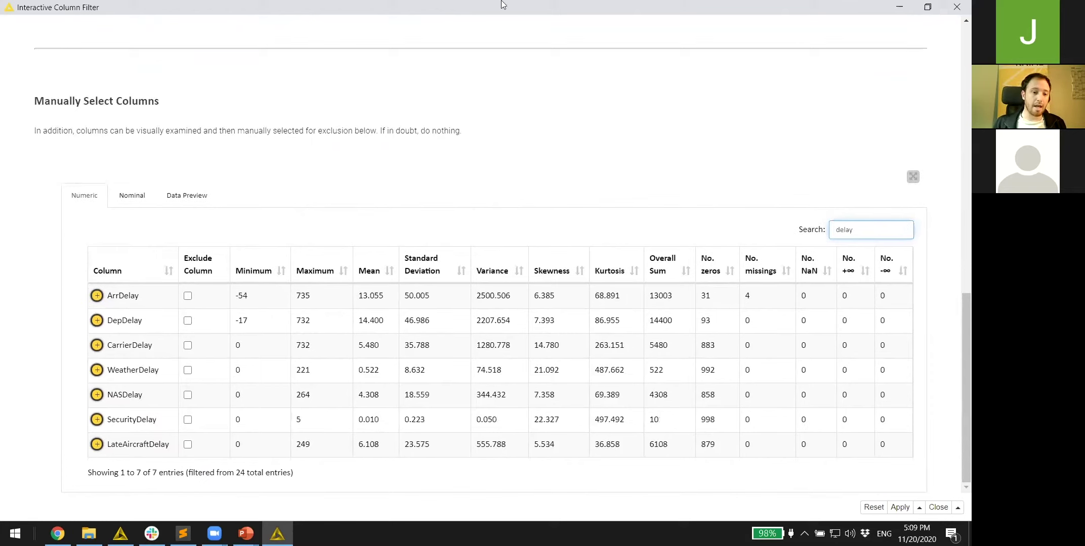
left_click(188, 295)
left_click(187, 321)
left_click(187, 346)
left_click(188, 370)
left_click(187, 395)
left_click(187, 420)
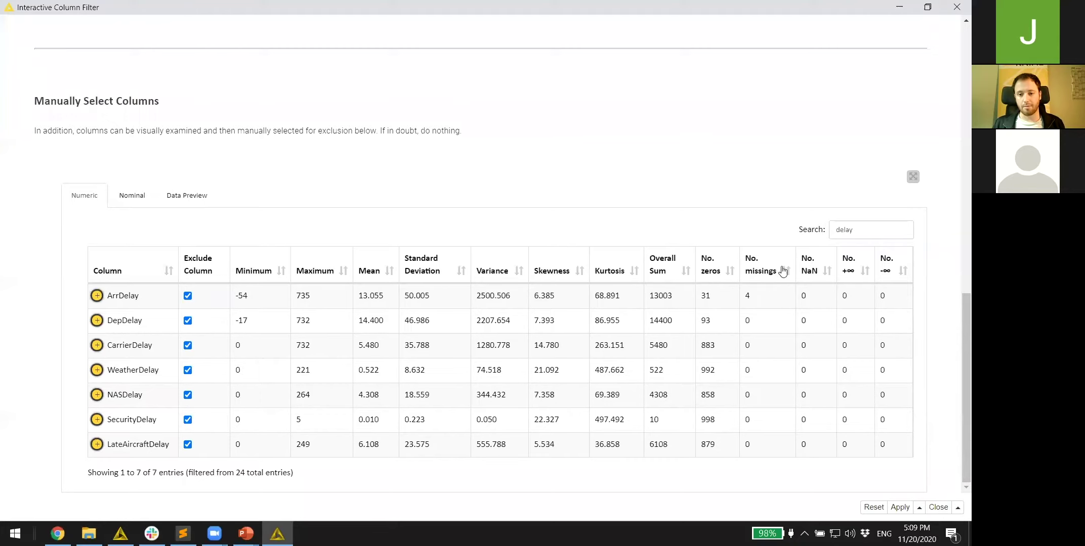
- Search 'ti', exclude DepTime, ActualElapsedTime and AirTime, and apply with Close & Apply
double_click(843, 230)
type("time")
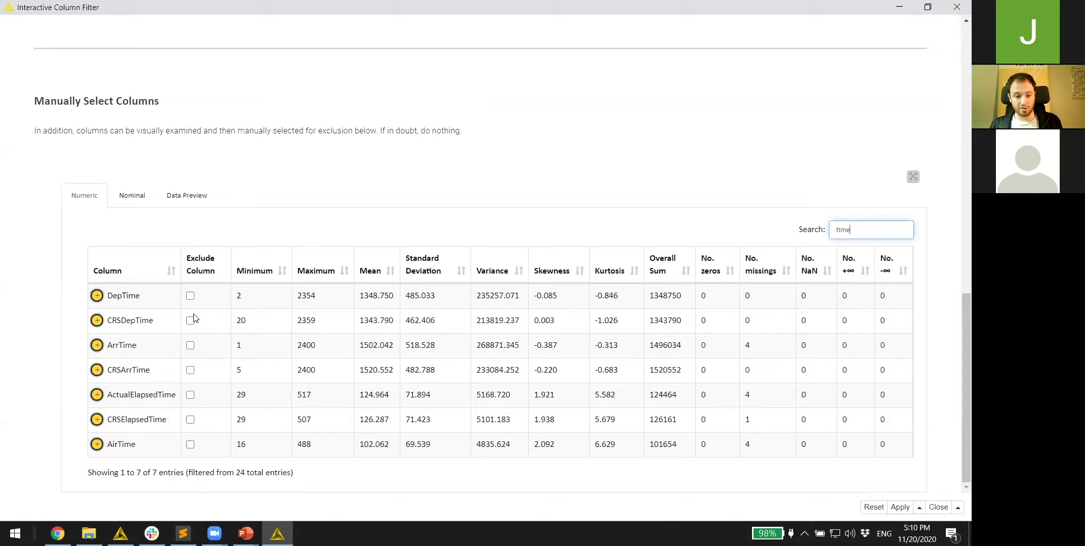
left_click(195, 299)
left_click(192, 297)
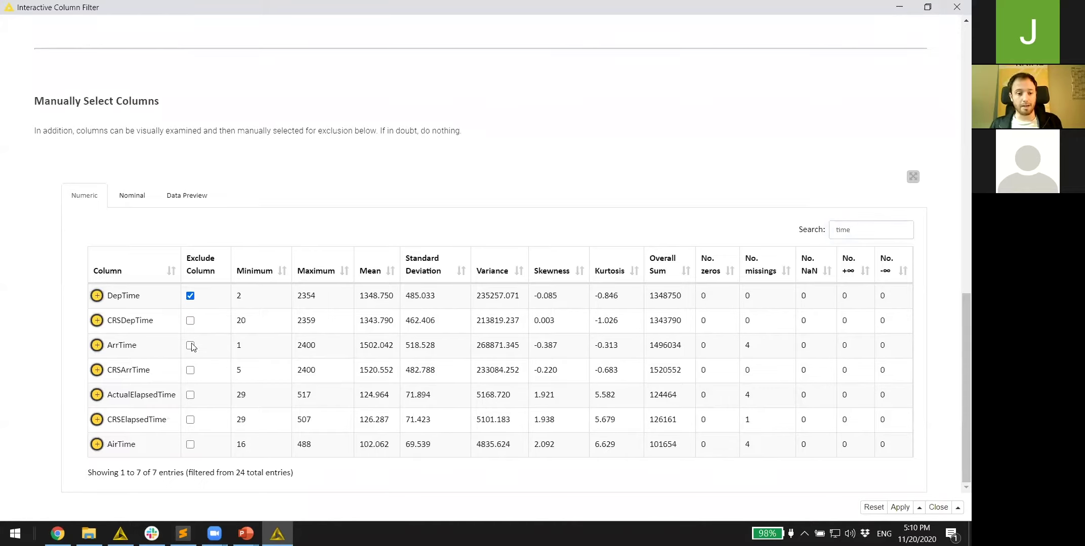
left_click(190, 395)
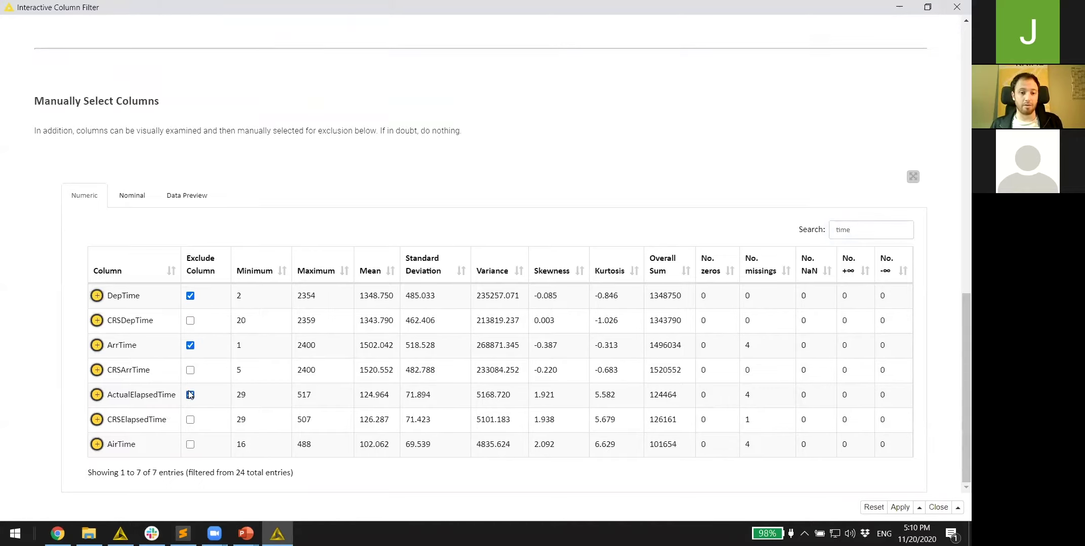
left_click(190, 444)
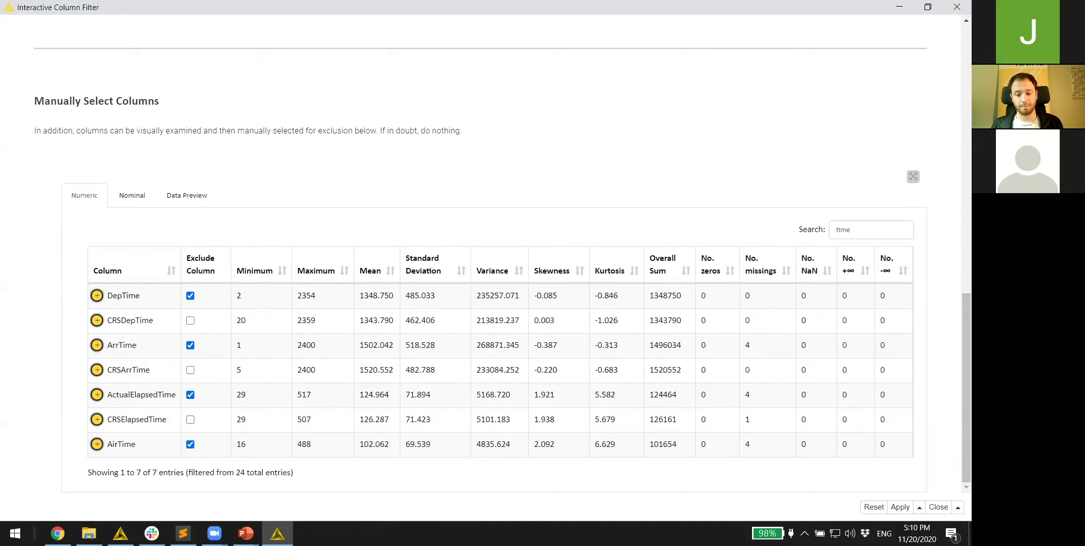
left_click(958, 508)
left_click(927, 474)
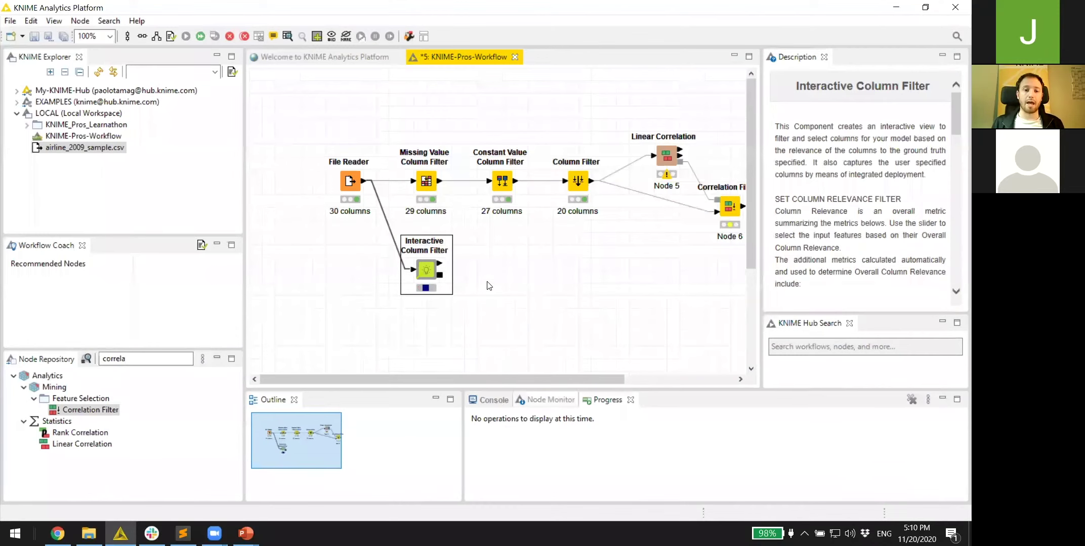
- Inspect the component's Filtered Data output table, then close it
right_click(428, 271)
left_click(497, 496)
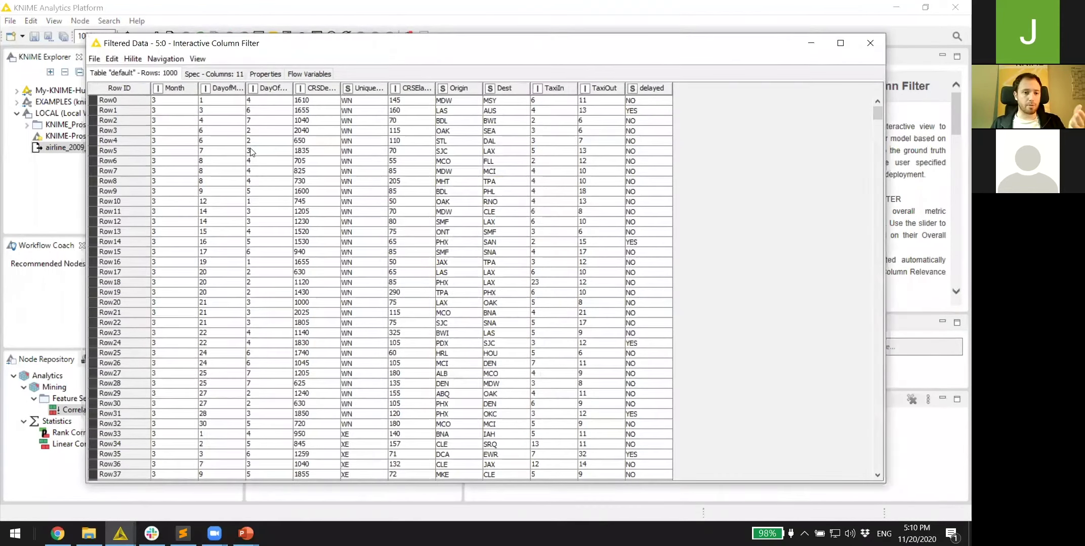
left_click(871, 43)
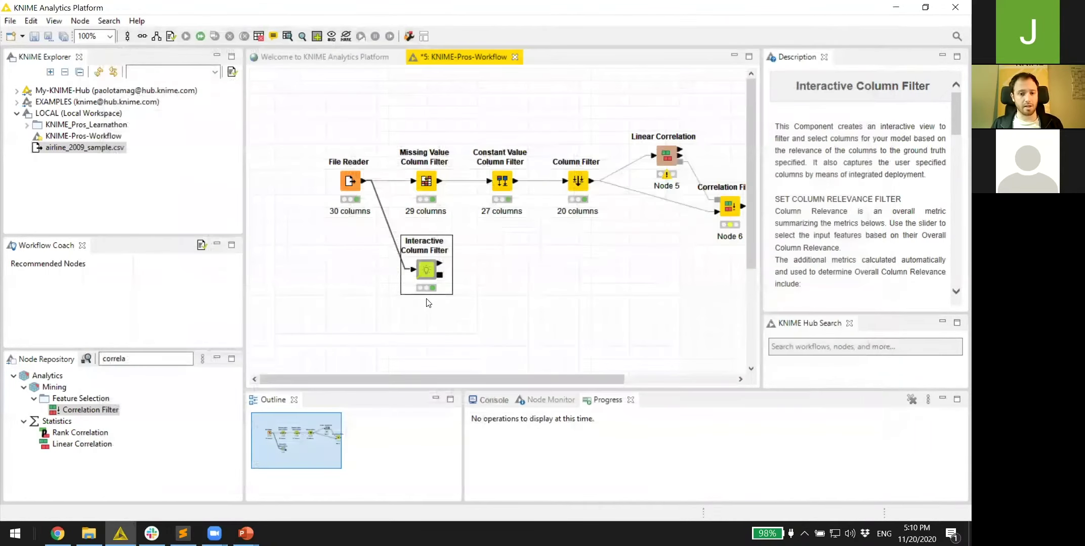
- Label the Interactive Column Filter node '11 columns'
double_click(428, 298)
type("11 columns")
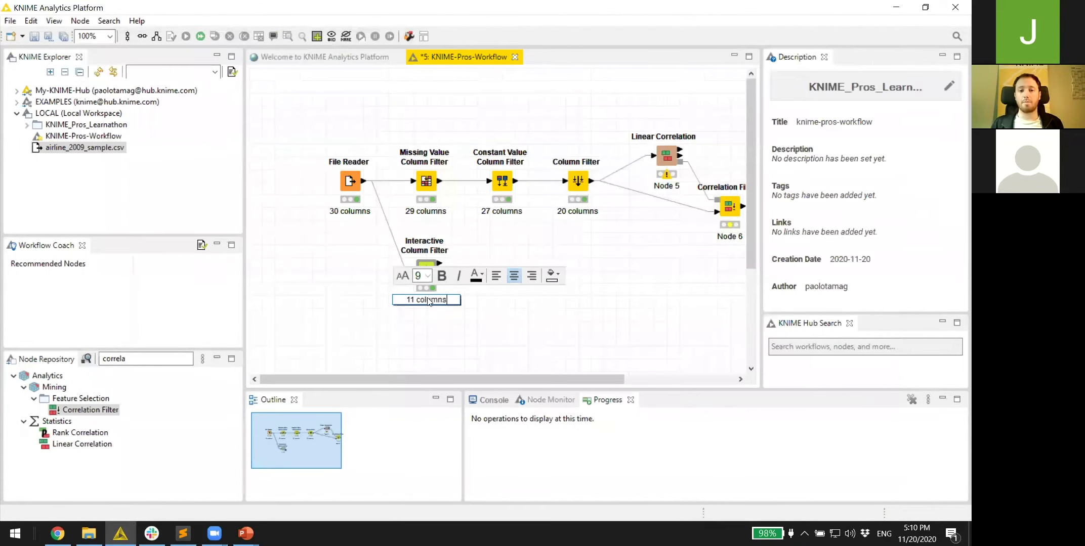
left_click(368, 339)
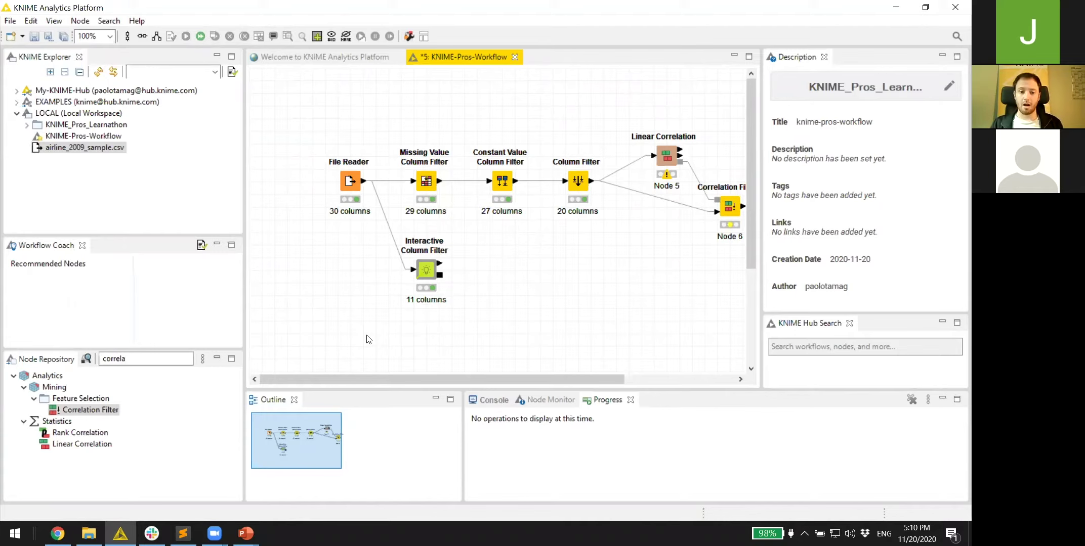
- Add a Workflow Executor fed by the component's captured workflow, with ports auto-adjusted
left_click_drag(127, 360, 104, 360)
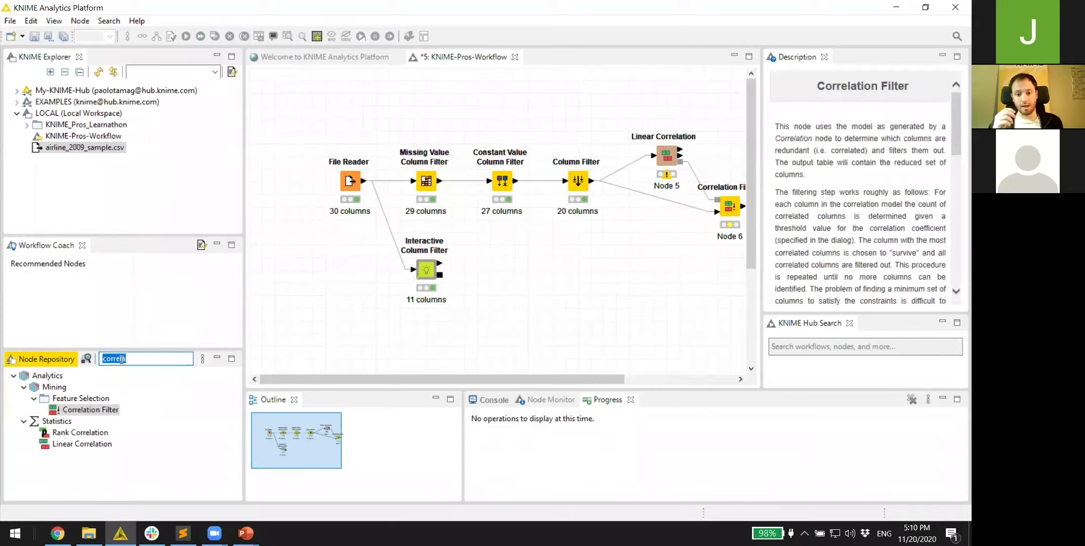
type("workf")
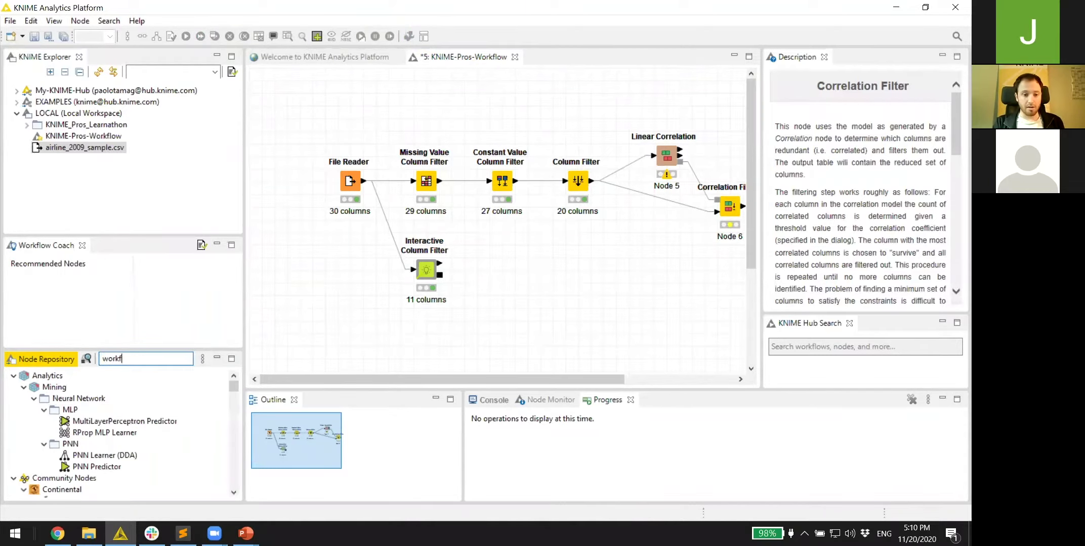
type("low exe")
left_click_drag(81, 399, 534, 311)
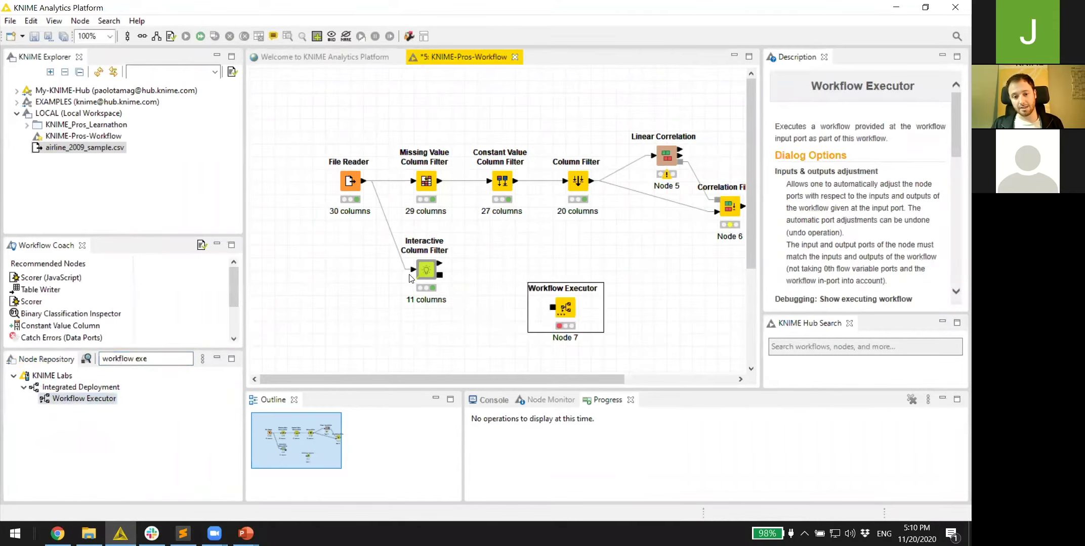
left_click_drag(439, 274, 552, 307)
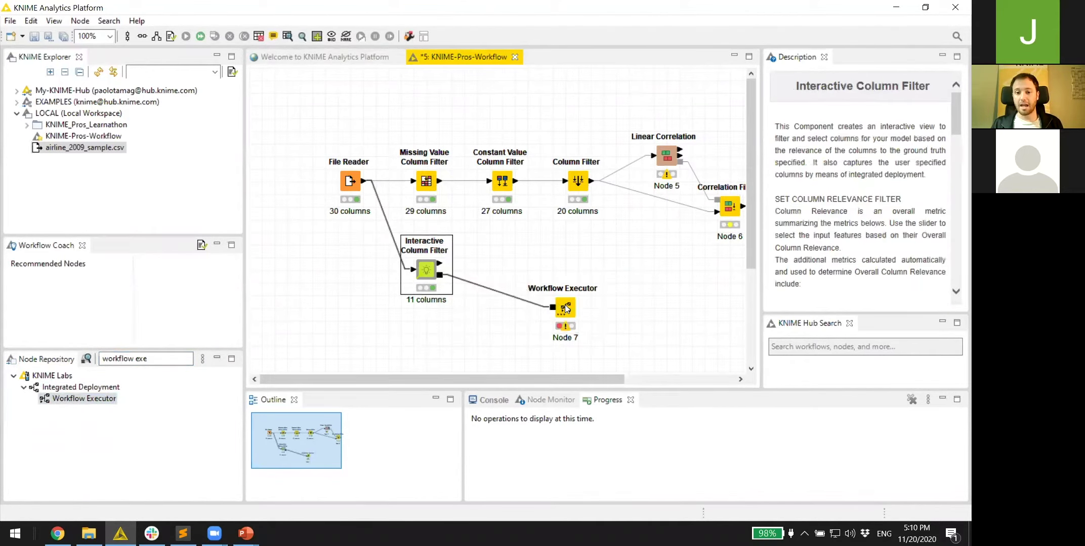
double_click(565, 305)
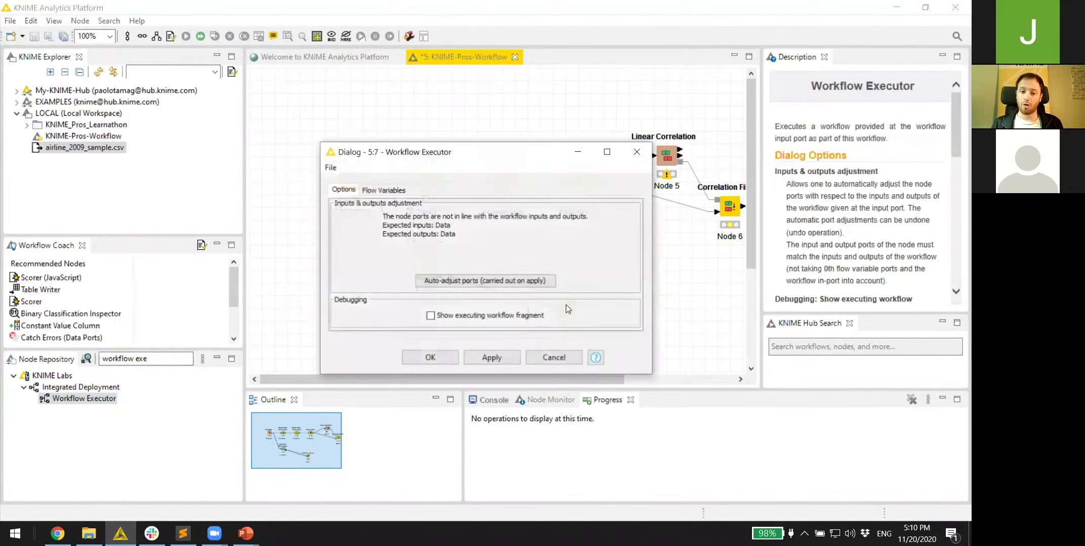
left_click(496, 284)
left_click(432, 356)
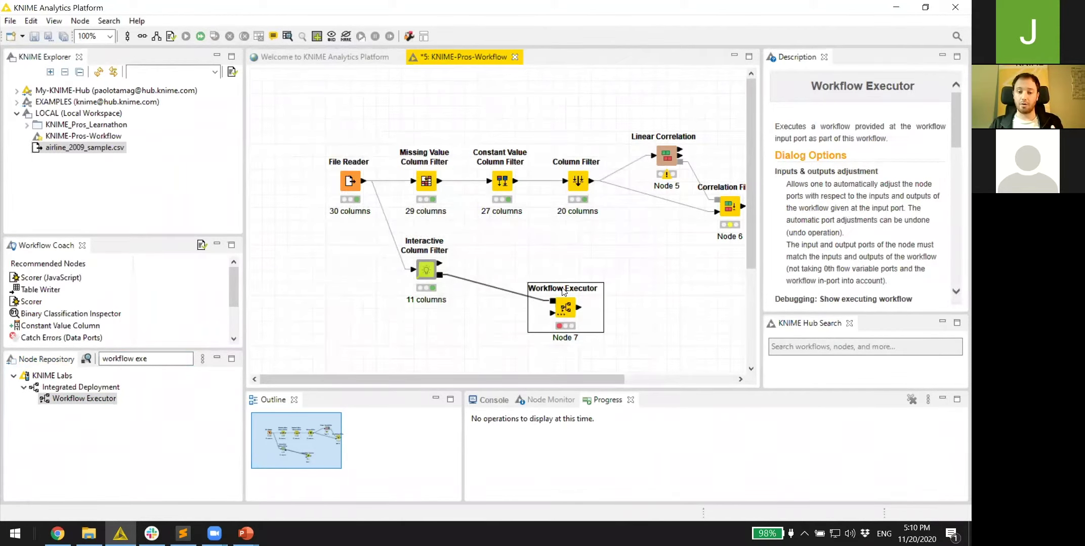
- Connect the File Reader data to the Workflow Executor and execute it
left_click_drag(364, 180, 567, 321)
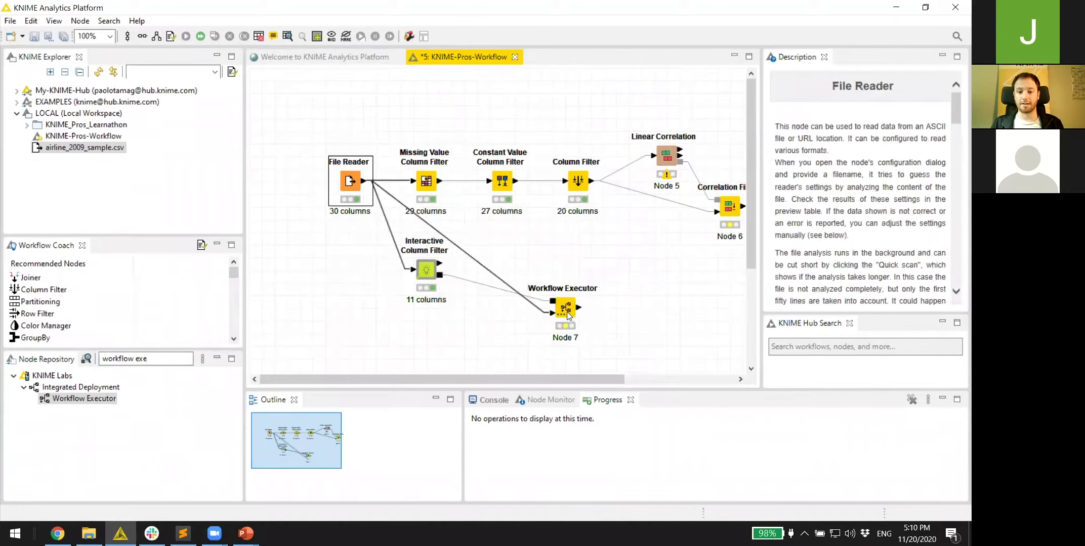
right_click(567, 311)
left_click(605, 218)
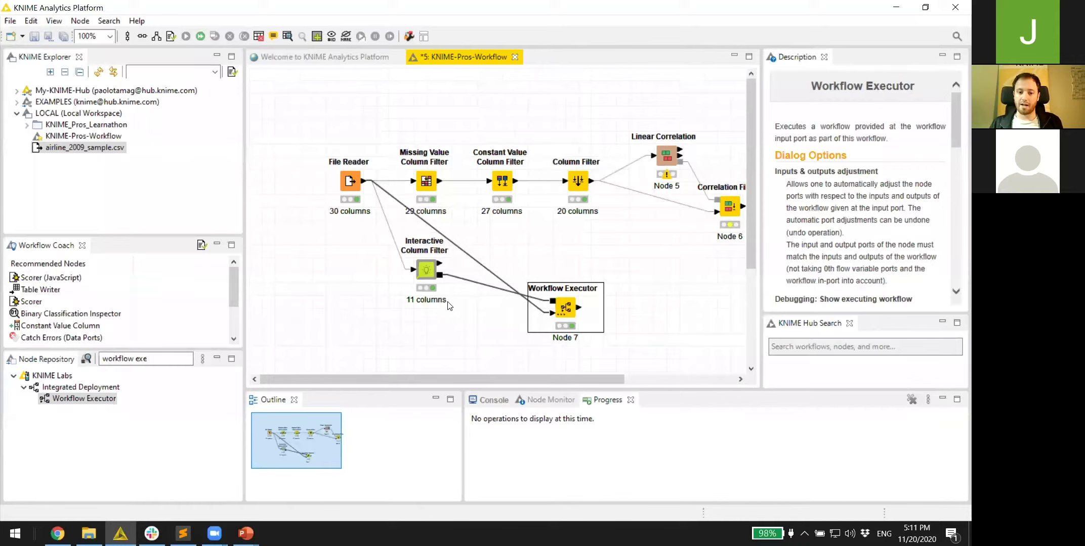
- Run Update Link on the component and dismiss the no-updates message
right_click(427, 273)
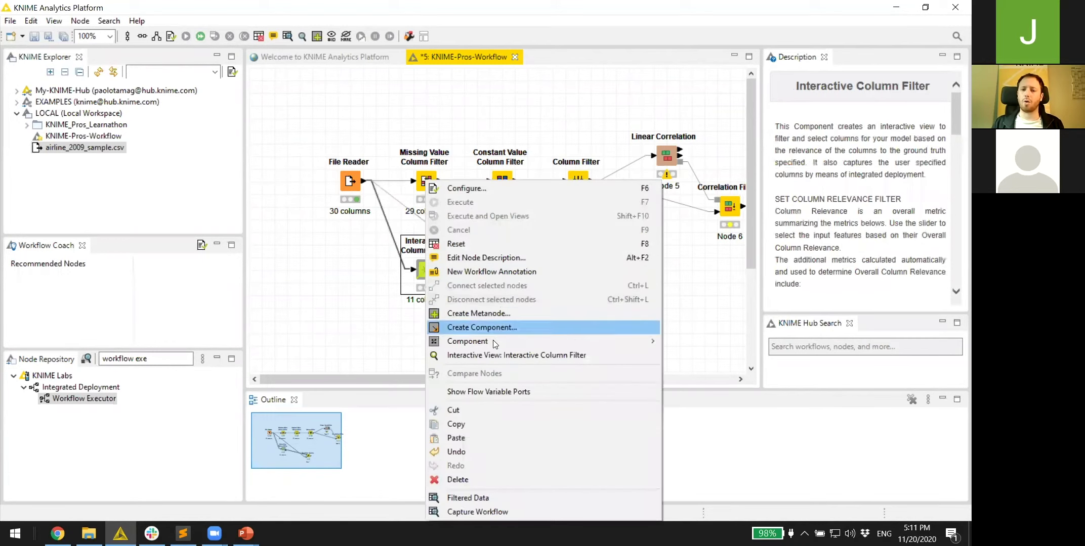
mouse_move(494, 343)
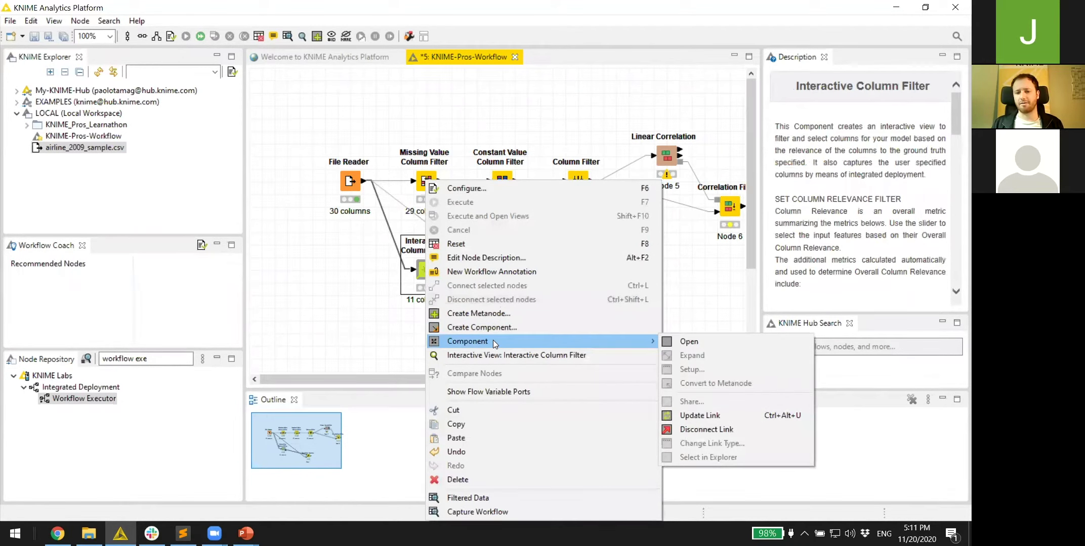
left_click(723, 416)
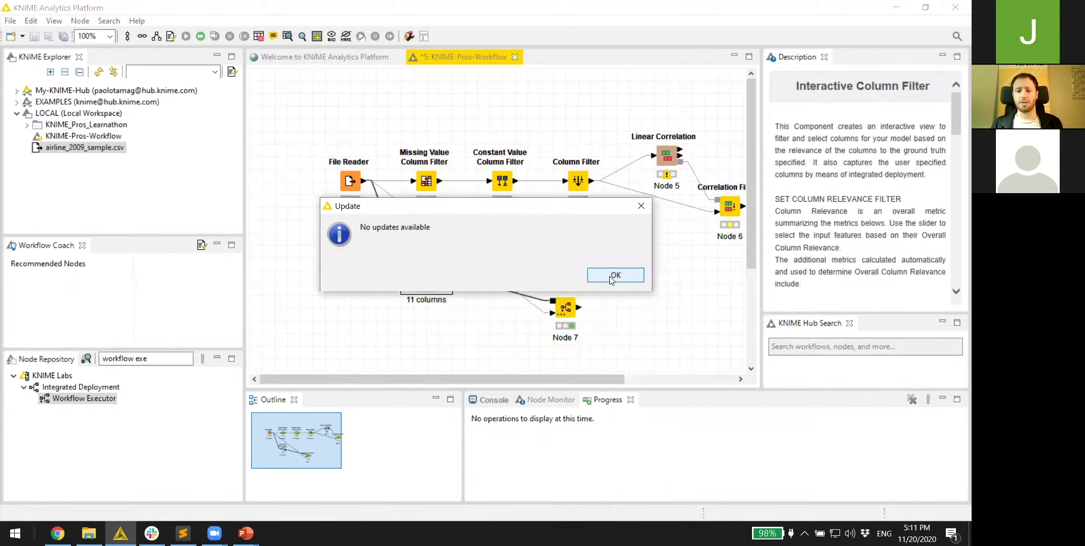
left_click(610, 275)
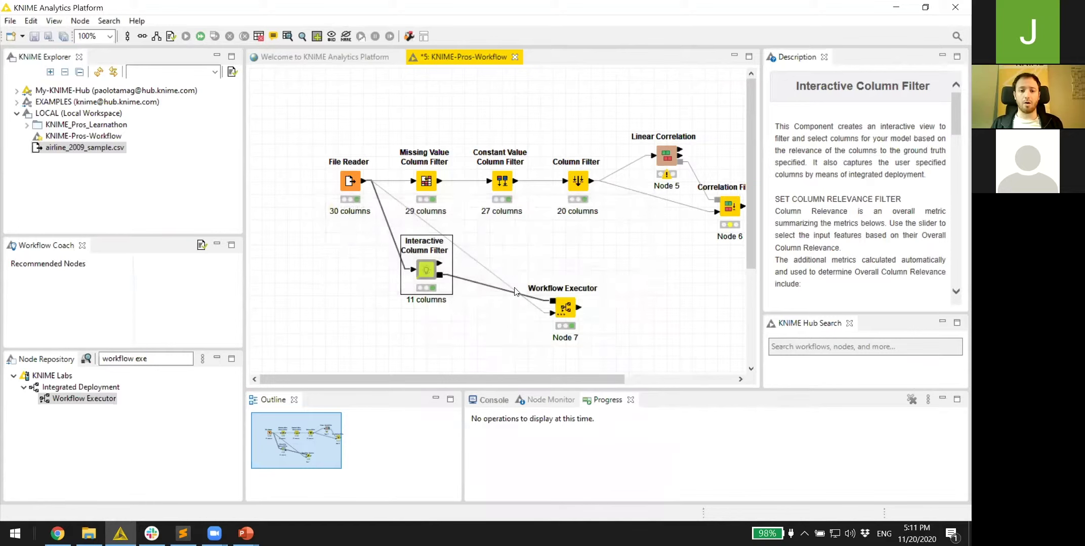
- Disconnect the component's link to its shared source
right_click(422, 272)
mouse_move(500, 341)
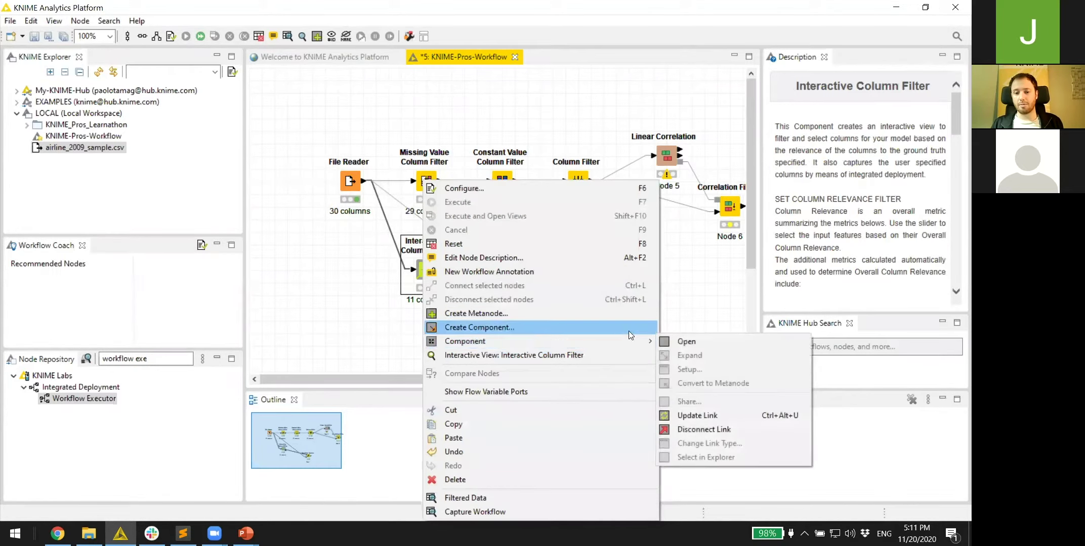
left_click(730, 429)
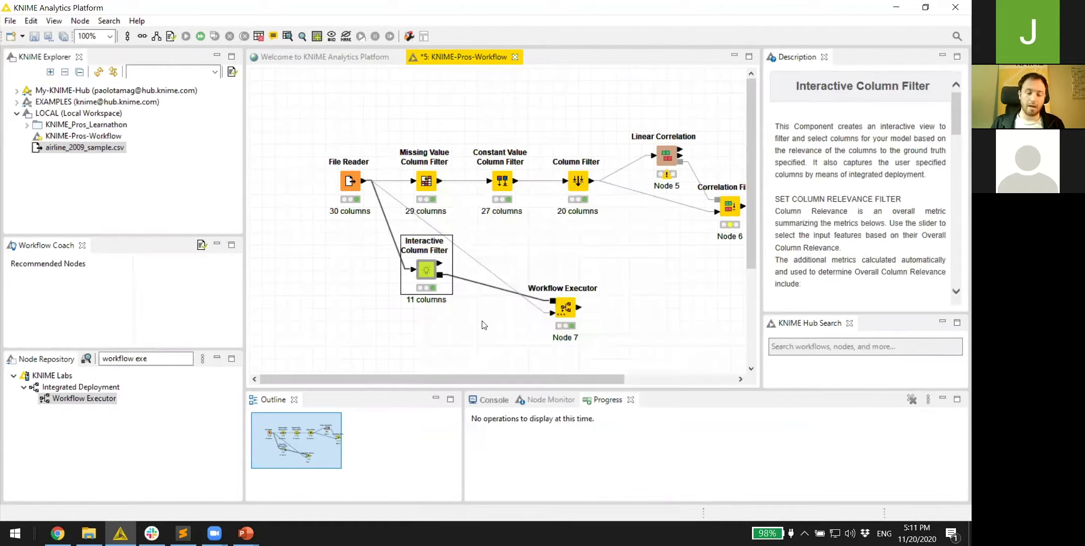
- Inside the component, delete the four capture/reference nodes and their annotation, then close it
left_click(428, 270, "ctrl")
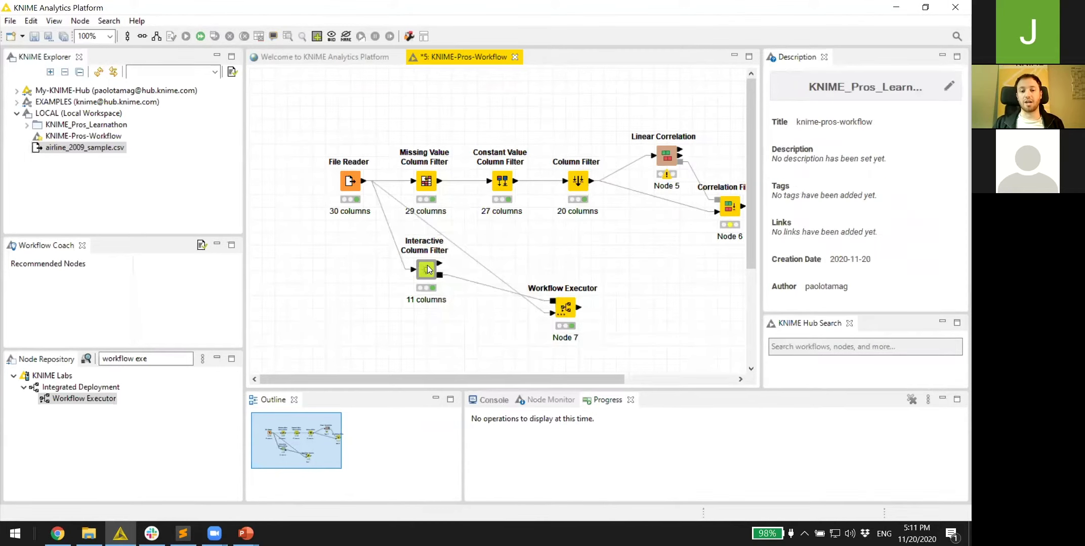
double_click(429, 270, "ctrl")
left_click_drag(416, 375, 553, 397)
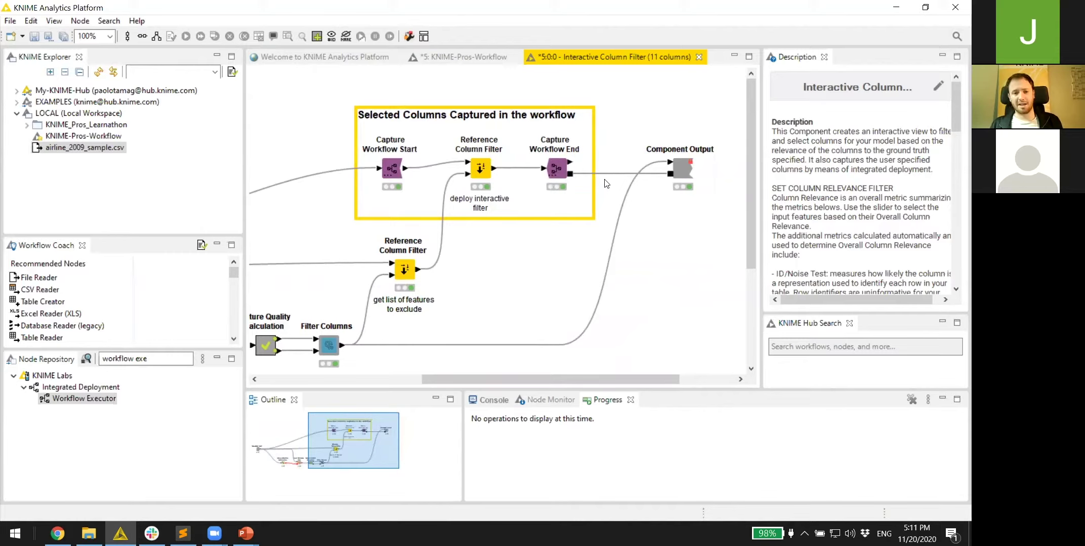
left_click_drag(301, 105, 577, 302)
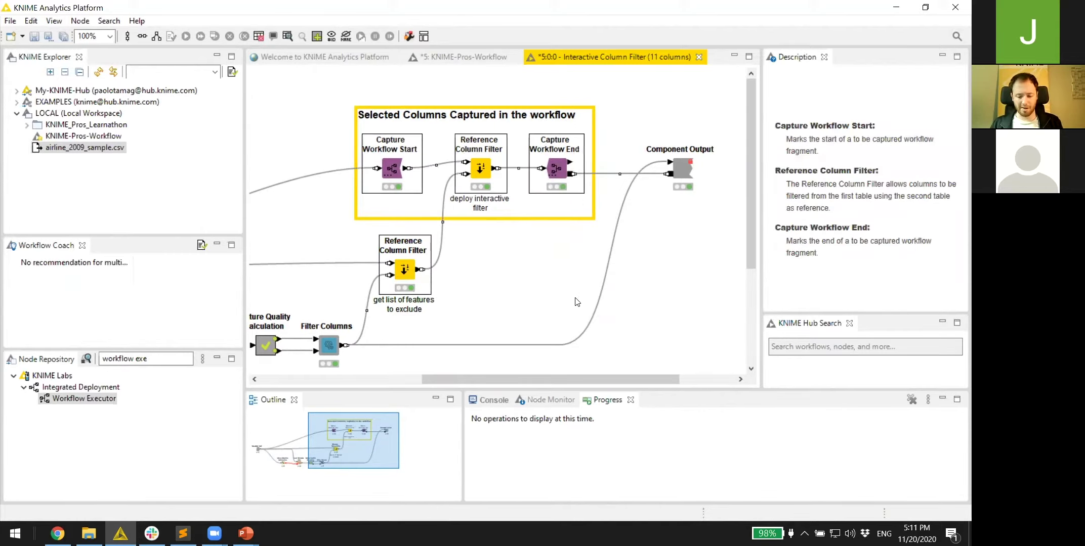
key("Delete")
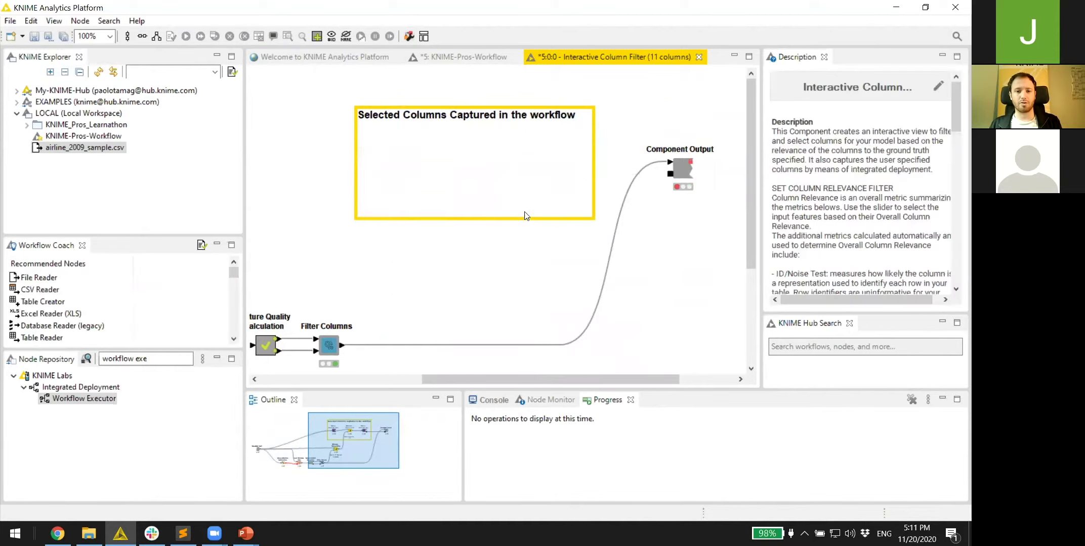
left_click(526, 217)
key("Delete")
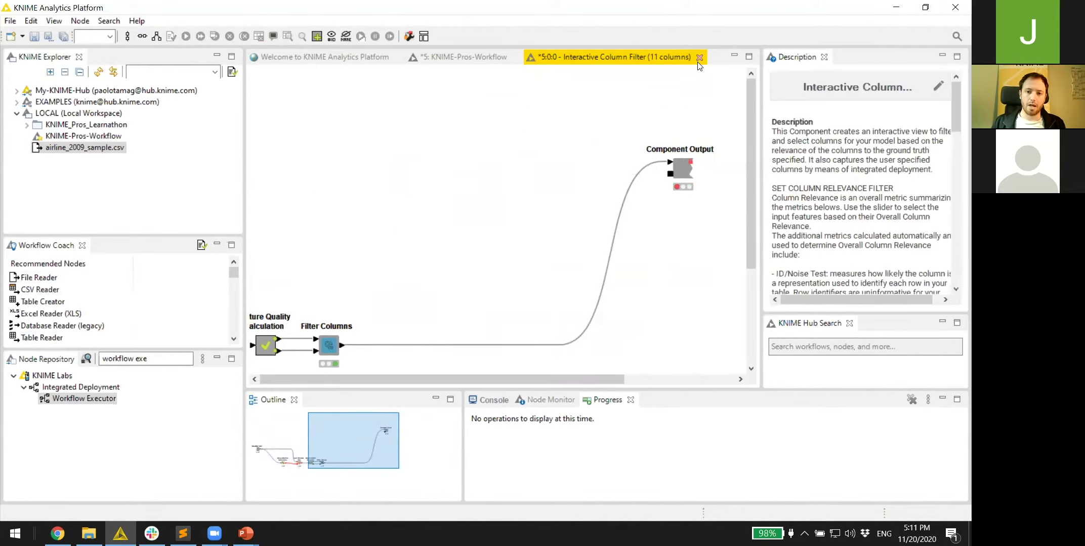
left_click(698, 58)
left_click(470, 282)
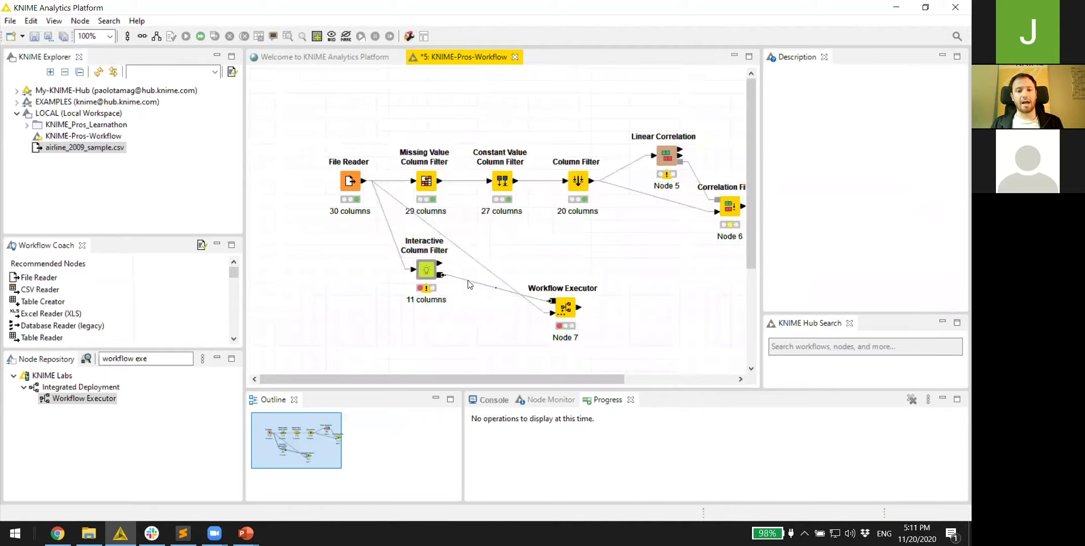
- Remove the out_2 Workflow Port Object output via the component's Setup wizard
right_click(428, 271)
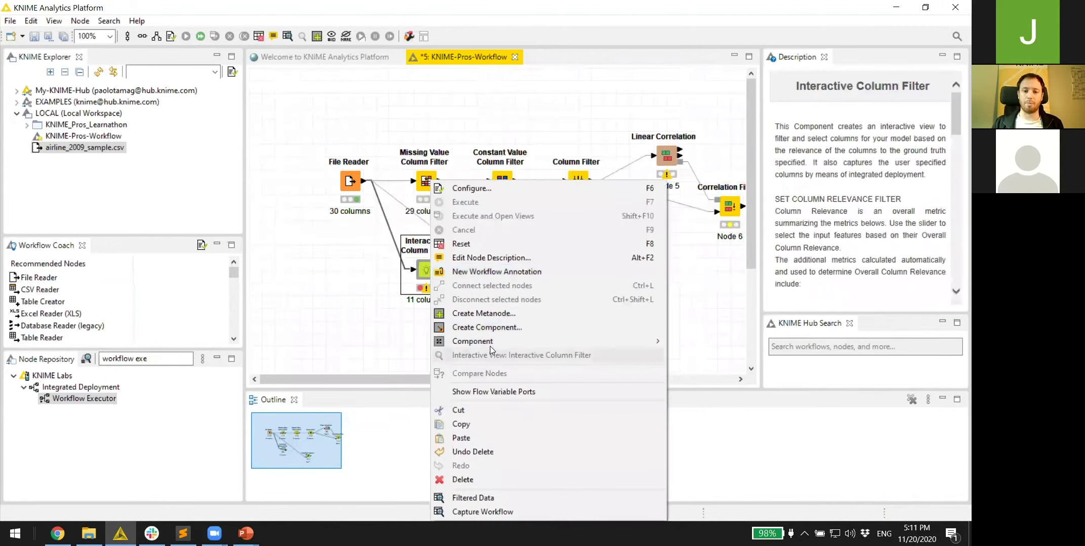
mouse_move(501, 341)
left_click(710, 374)
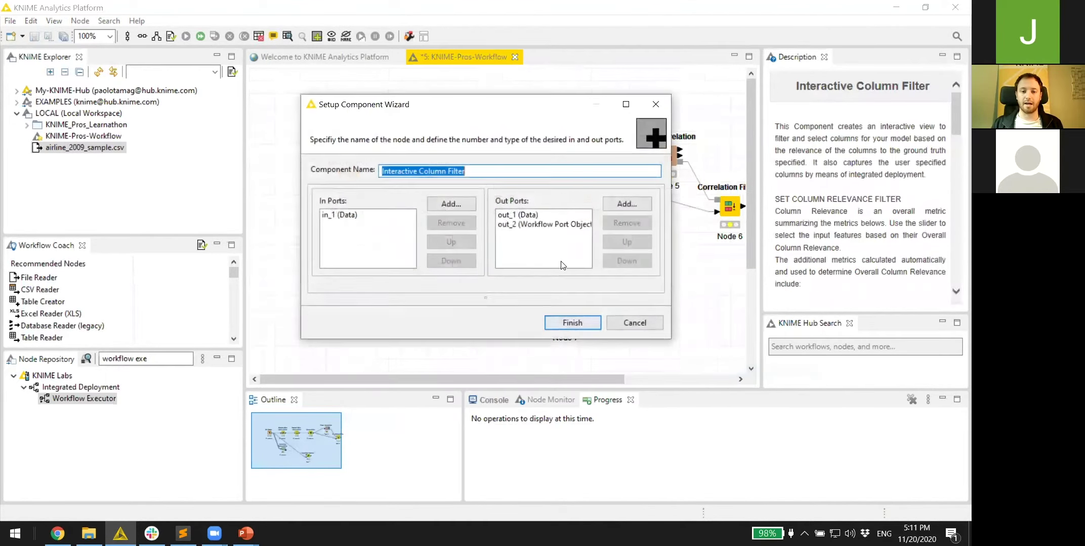
left_click(566, 224)
left_click(620, 227)
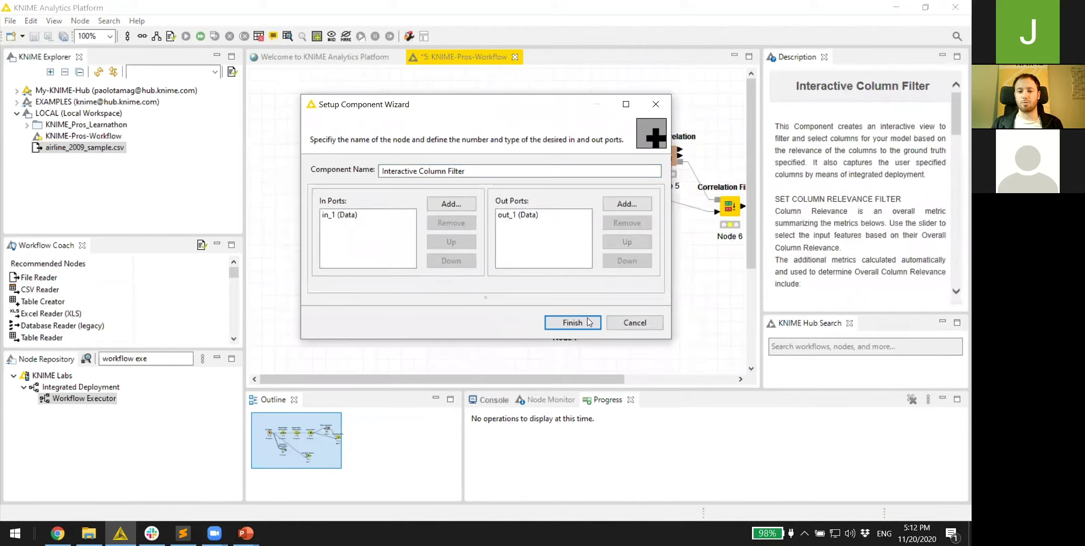
left_click(546, 323)
- Rename the component 'Interactive Column Filter (Simple)' and move it to the canvas top
right_click(424, 285)
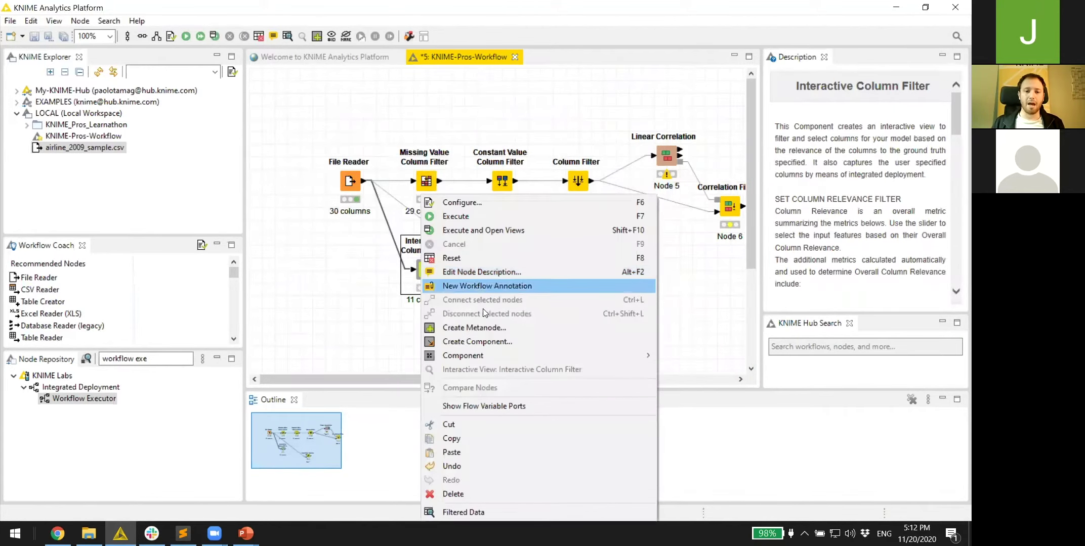
mouse_move(491, 357)
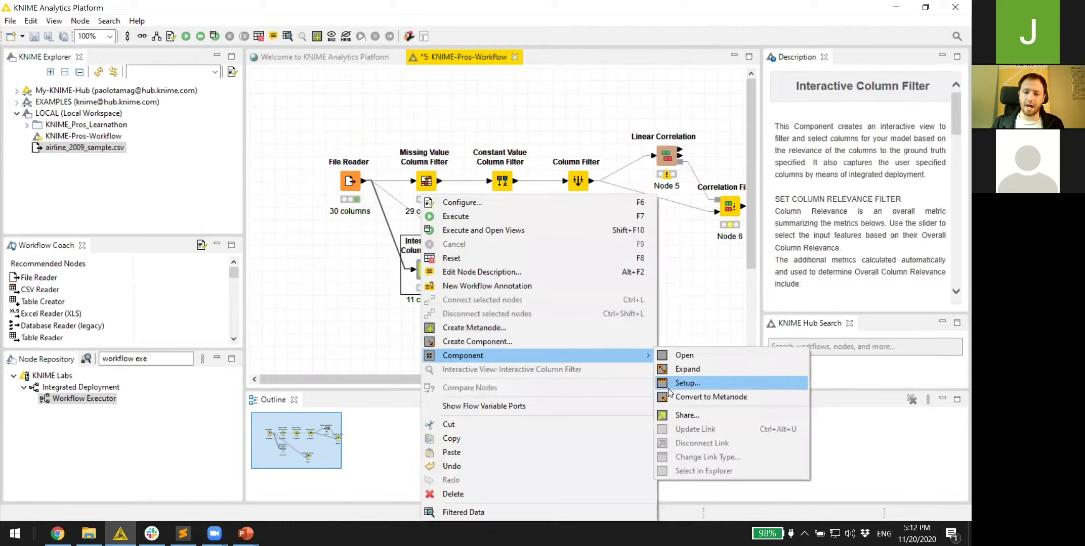
left_click(668, 385)
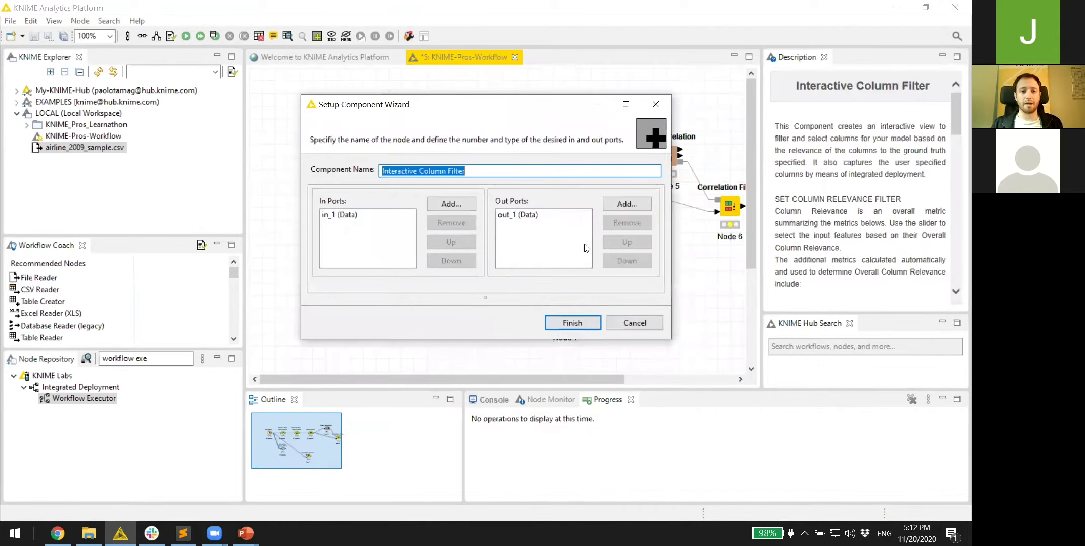
left_click(477, 172)
type("(Simple")
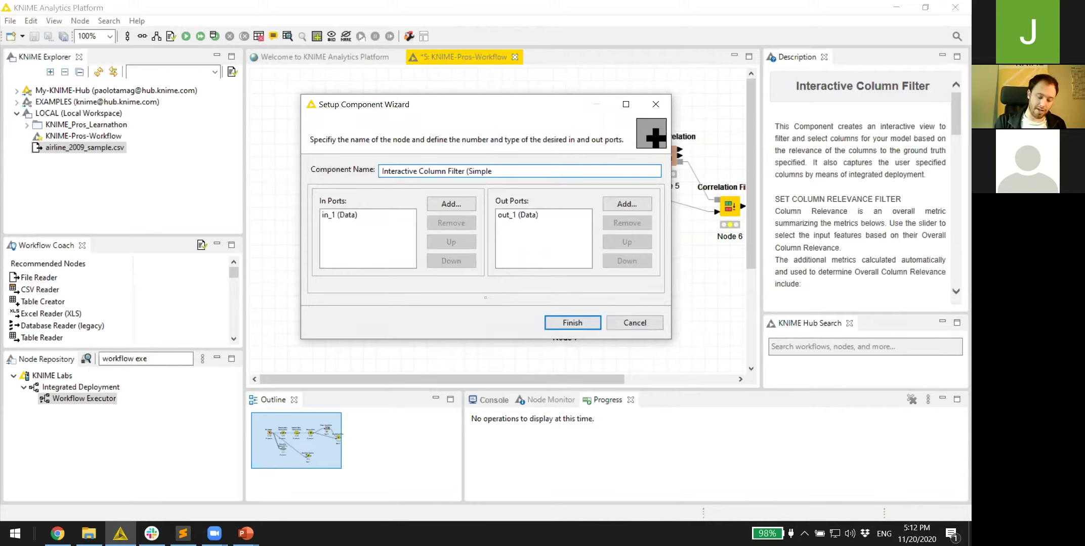
left_click(567, 319)
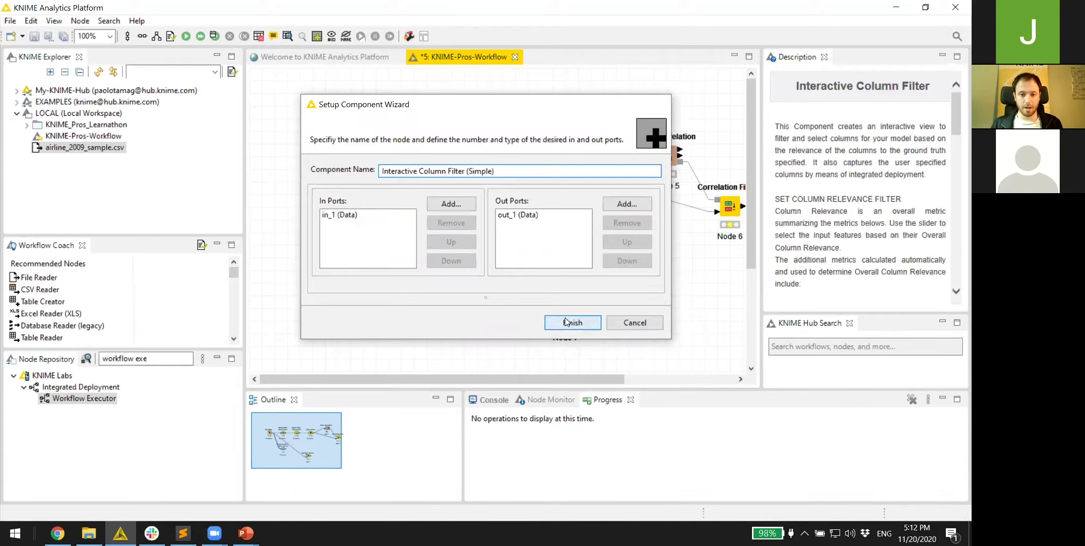
left_click_drag(428, 272, 434, 109)
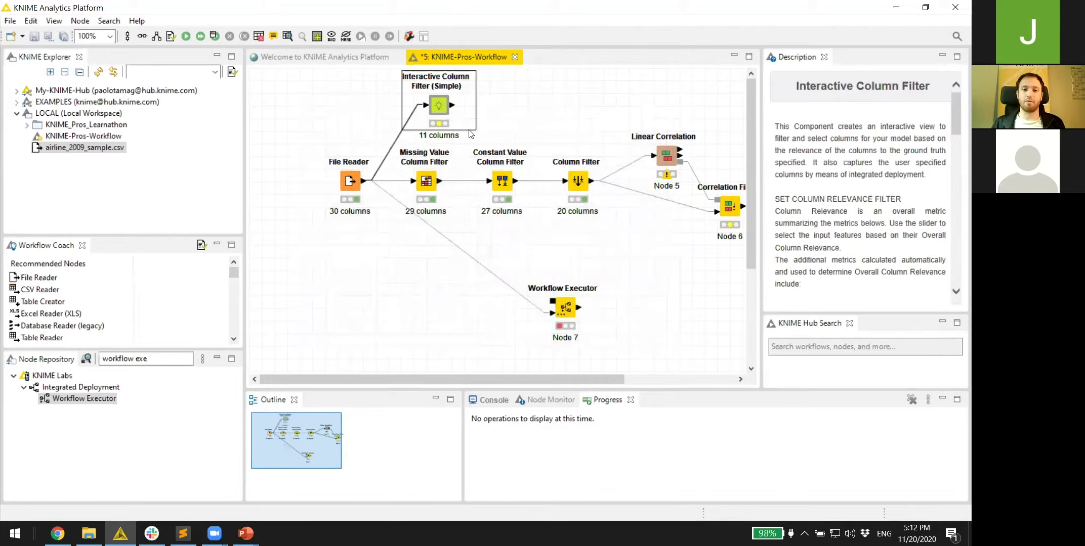
left_click(507, 107)
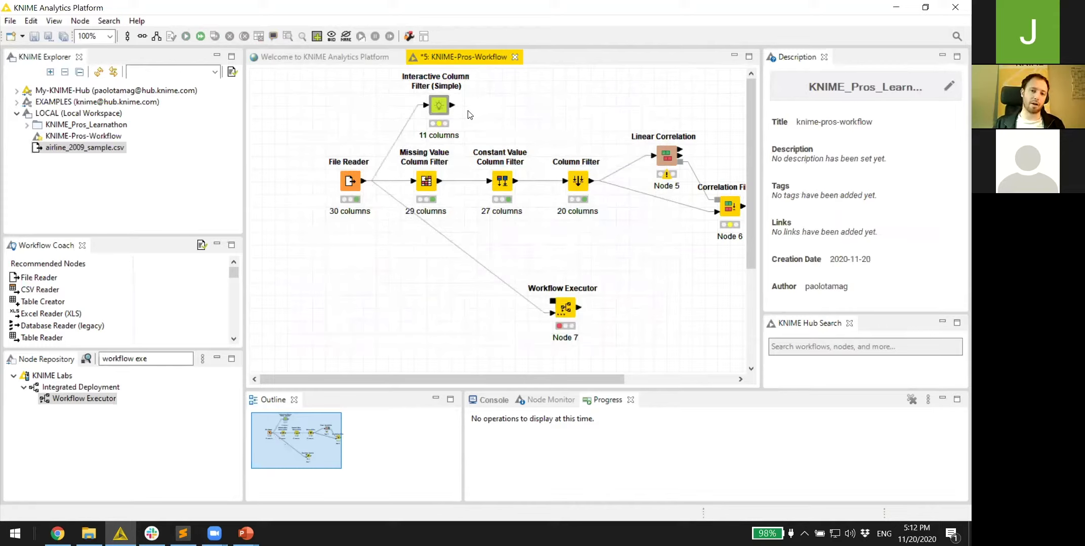
- Create a public space 'new simplified filter' on My-KNIME-Hub, then select the component
left_click(17, 91)
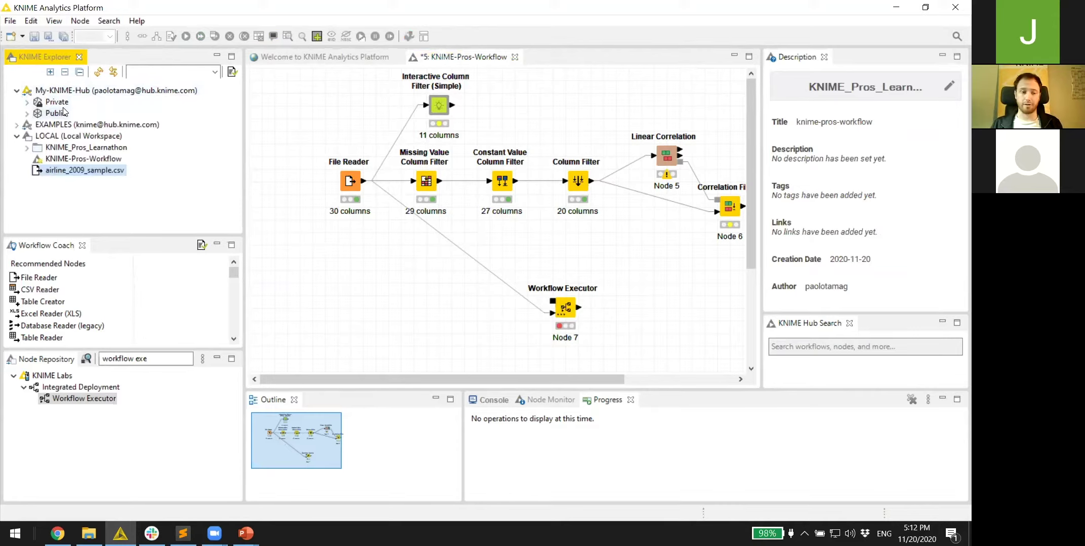
right_click(57, 92)
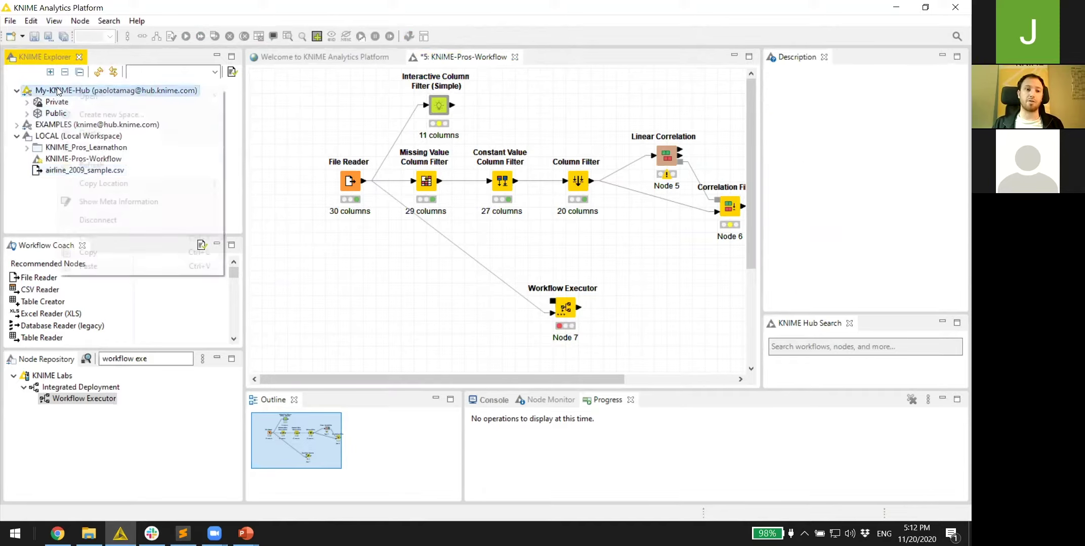
mouse_move(64, 91)
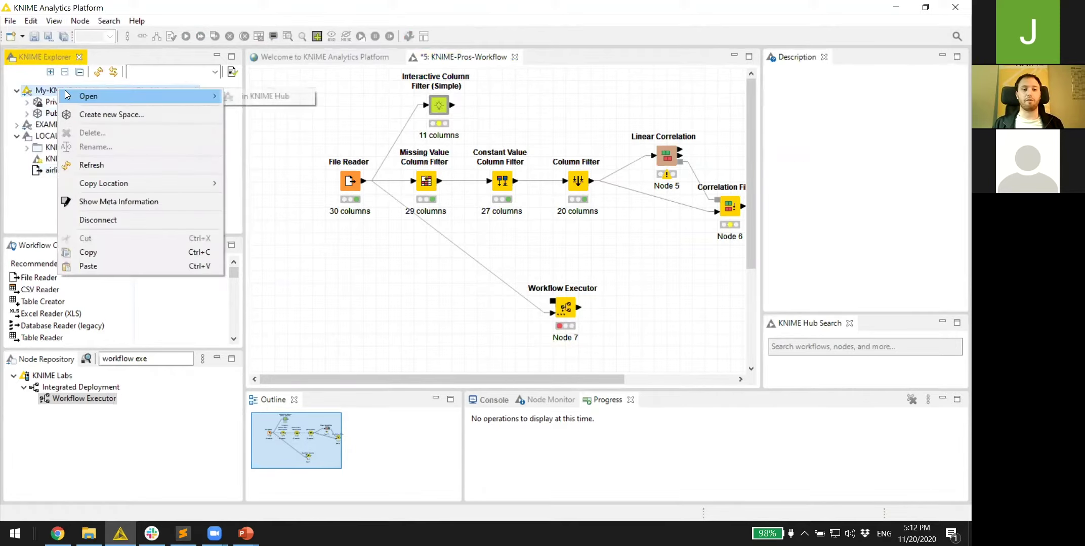
left_click(92, 116)
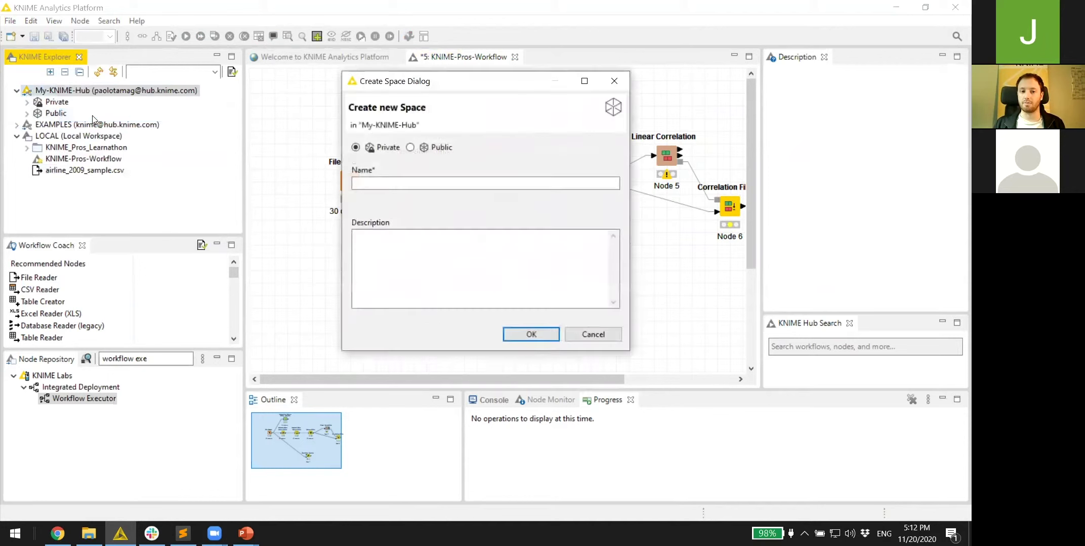
left_click(410, 148)
left_click(410, 183)
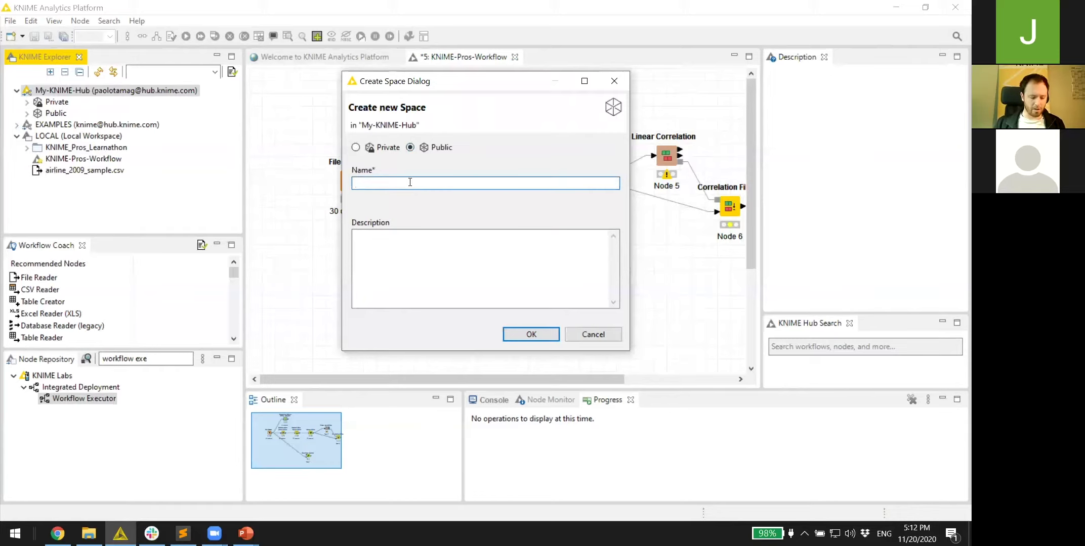
type("new sim")
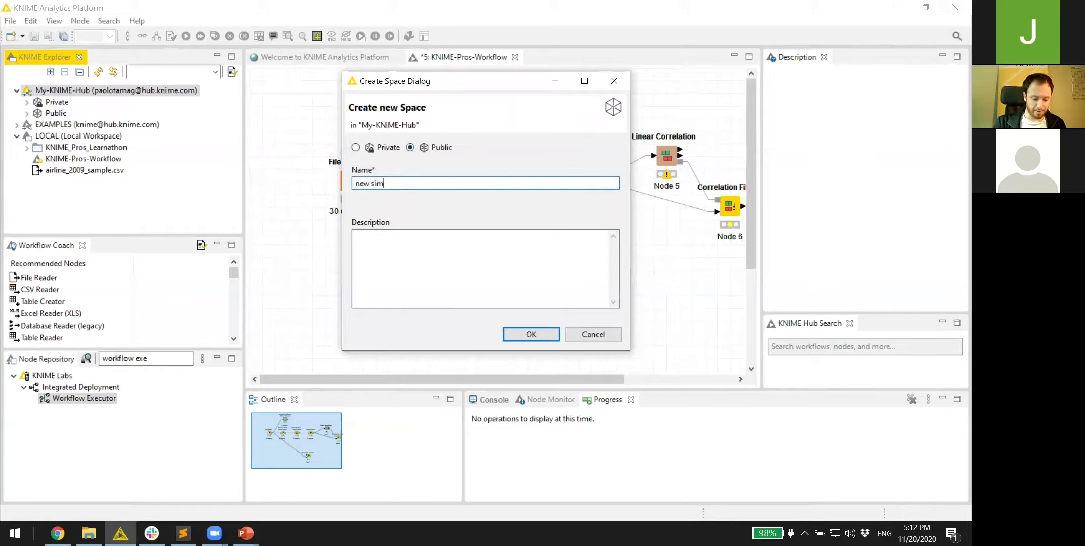
type("plified filter")
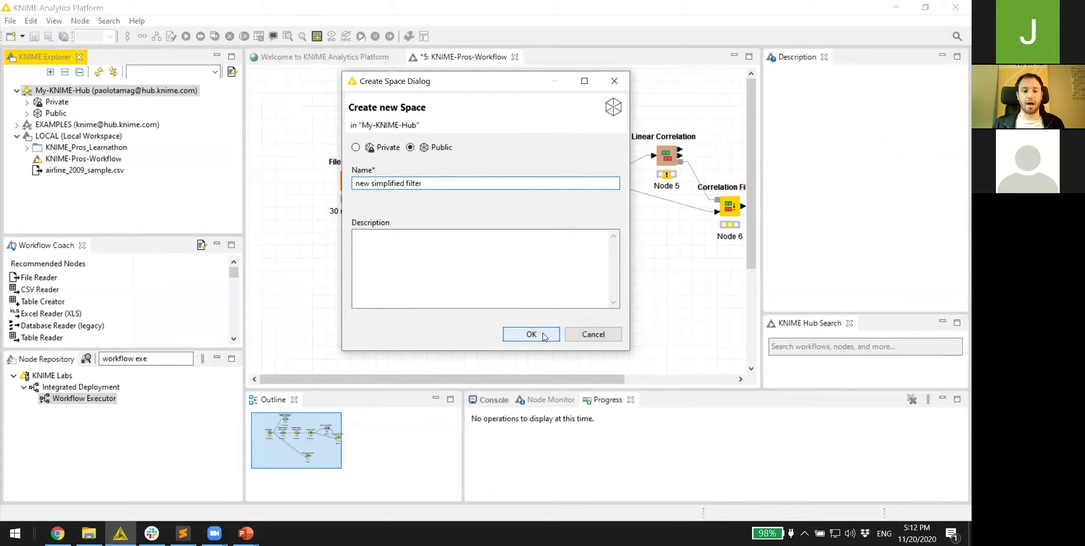
left_click(542, 333)
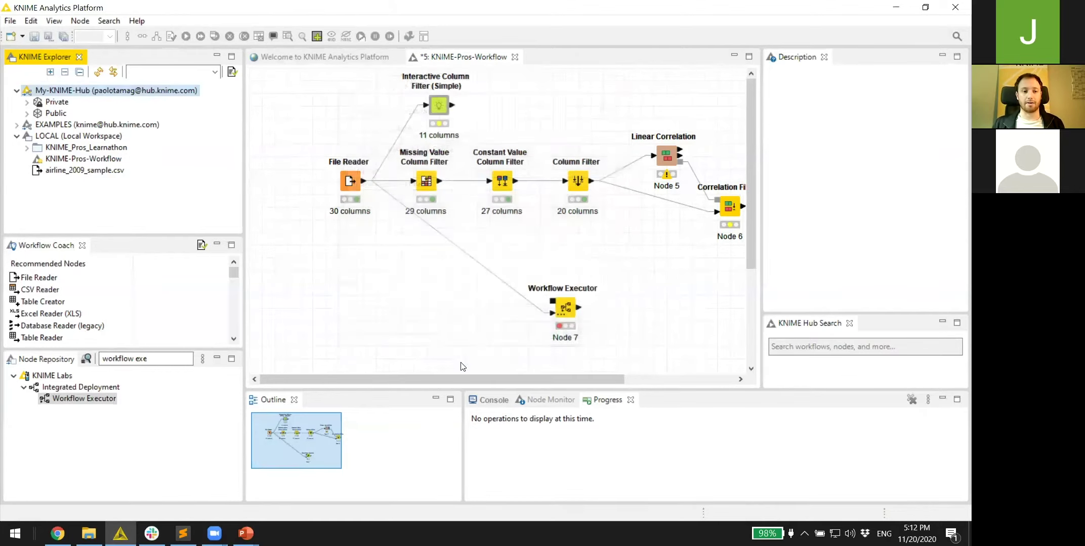
left_click(94, 103)
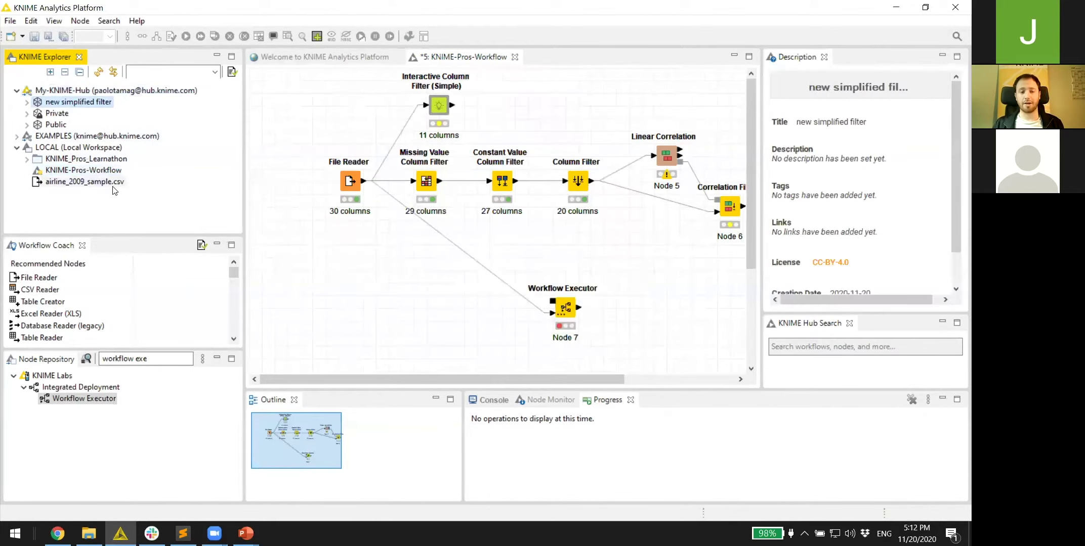
left_click(440, 114)
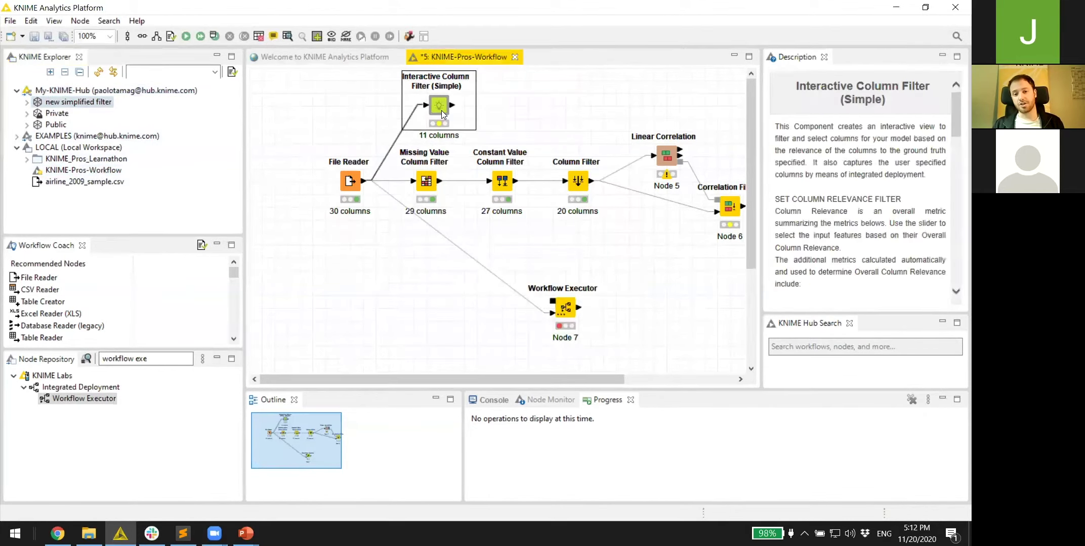
- Share the component to the 'new simplified filter' space, keeping the local node linked
right_click(442, 114)
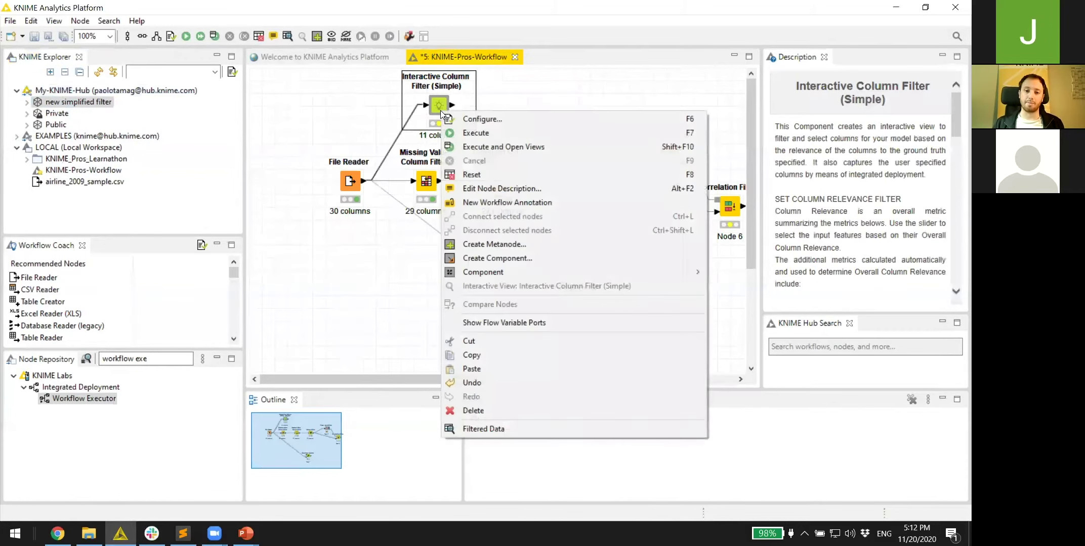
mouse_move(528, 275)
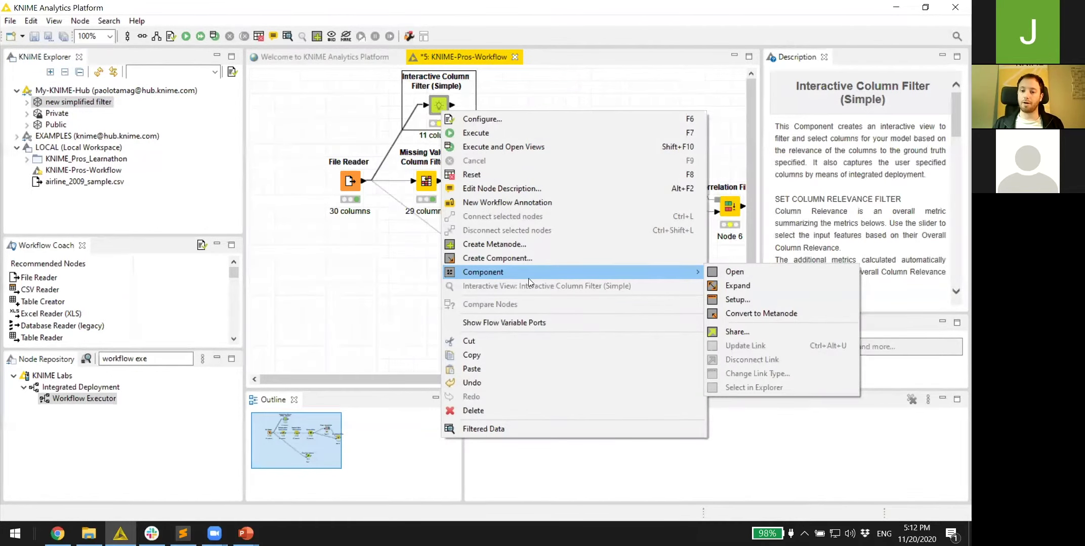
left_click(737, 333)
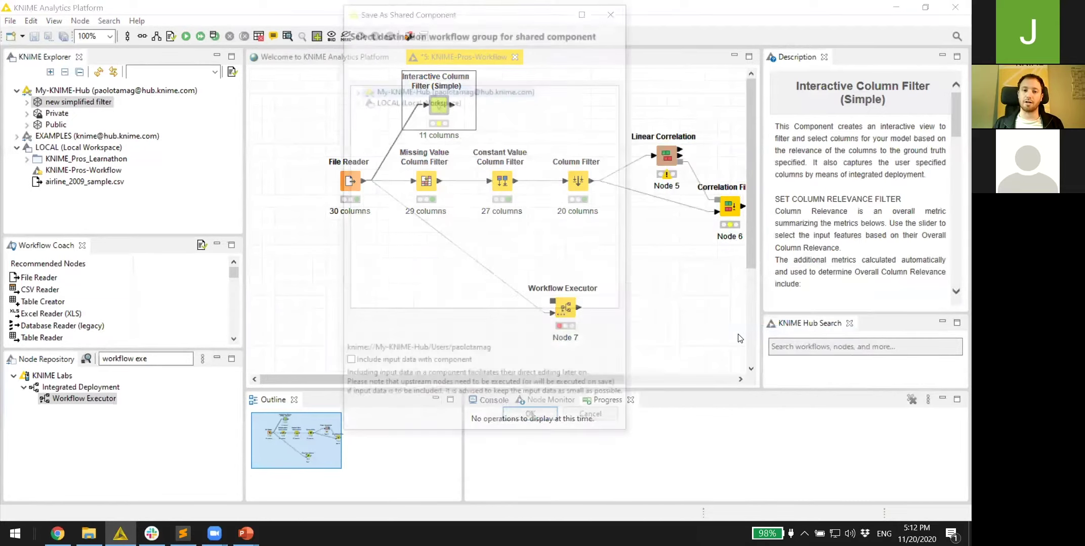
left_click(355, 90)
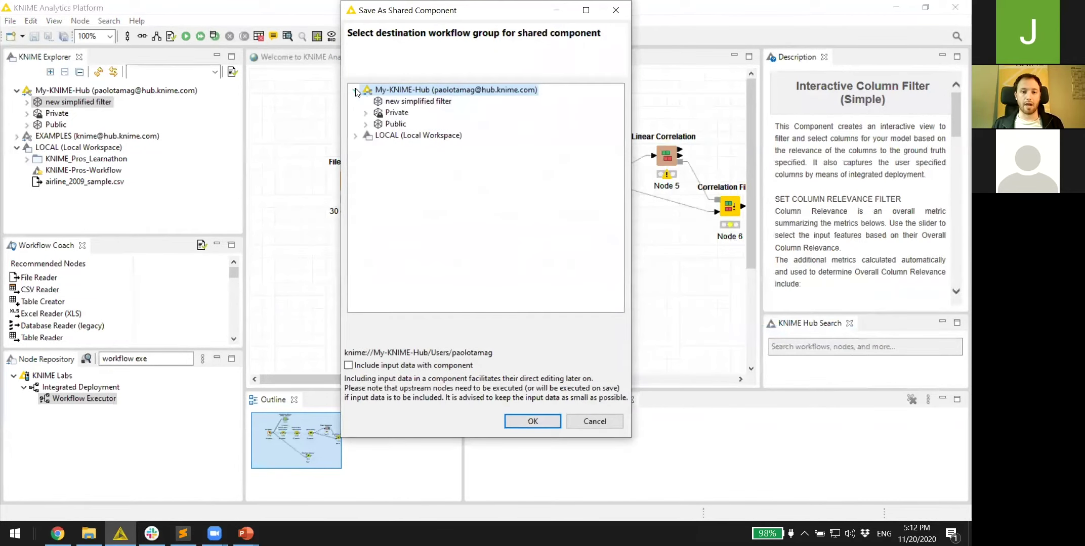
left_click(386, 102)
left_click(536, 420)
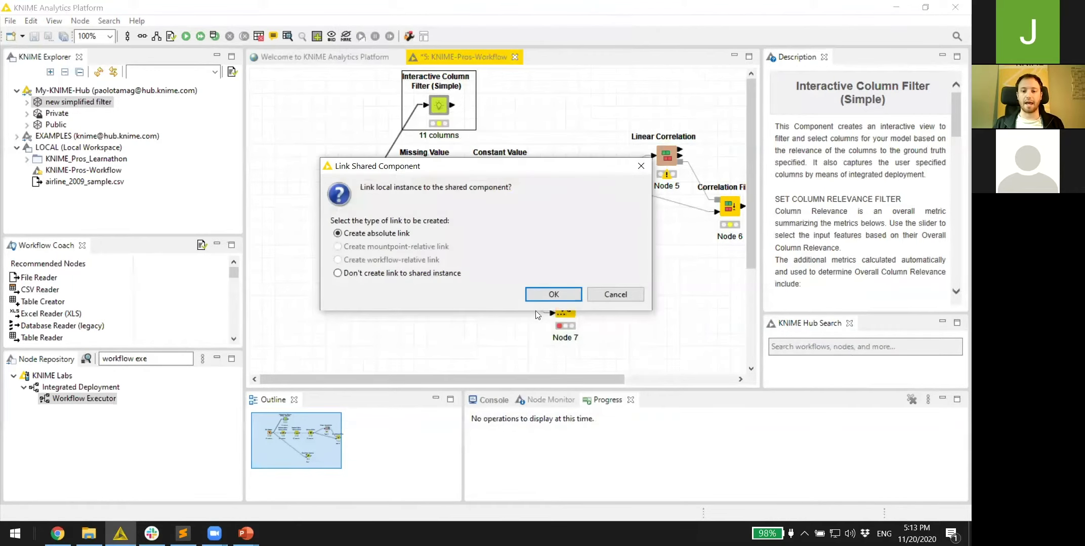
left_click(542, 296)
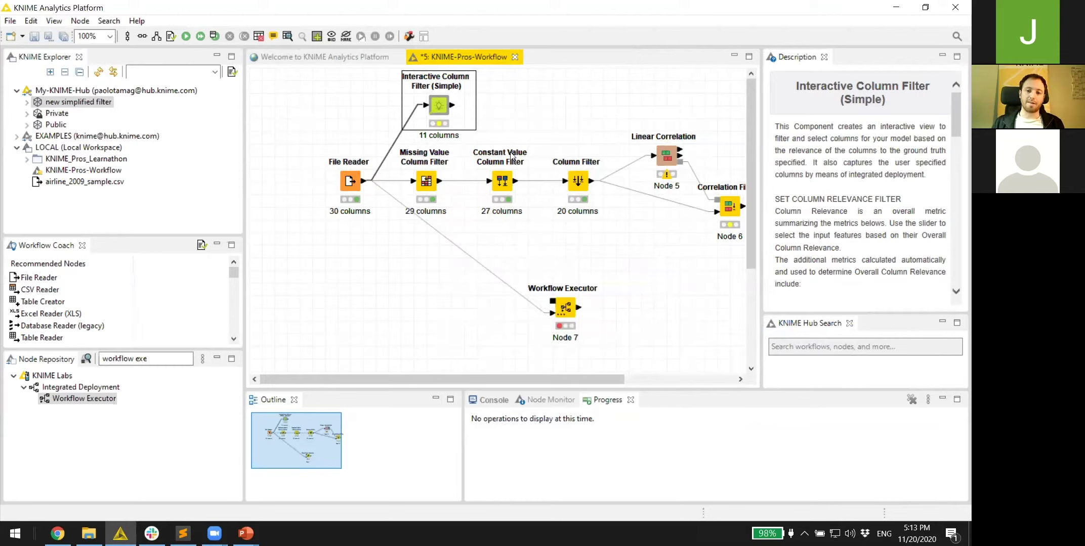
- Search the KNIME Hub for 'interactive column filter'
left_click(853, 347)
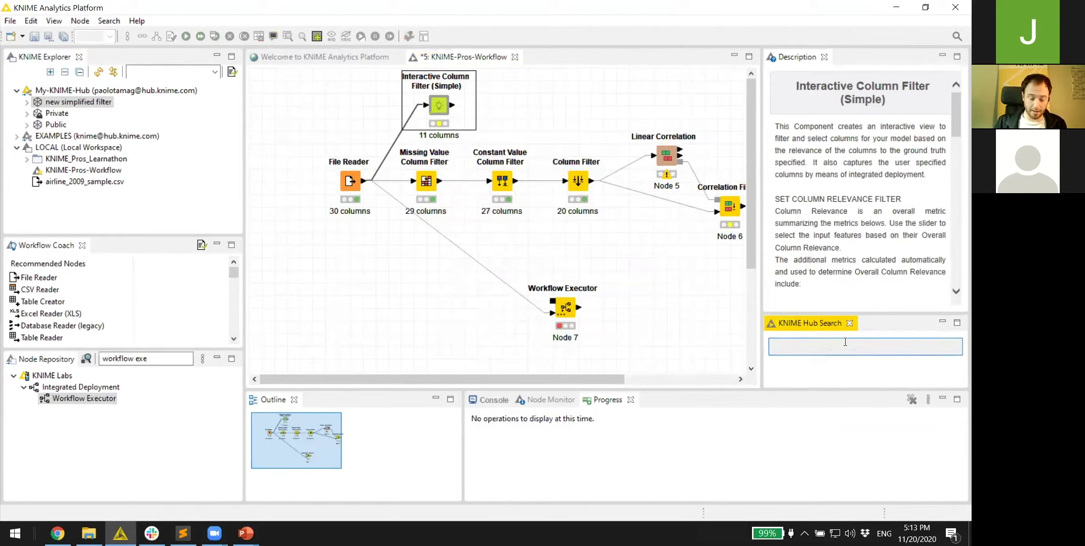
type("nter")
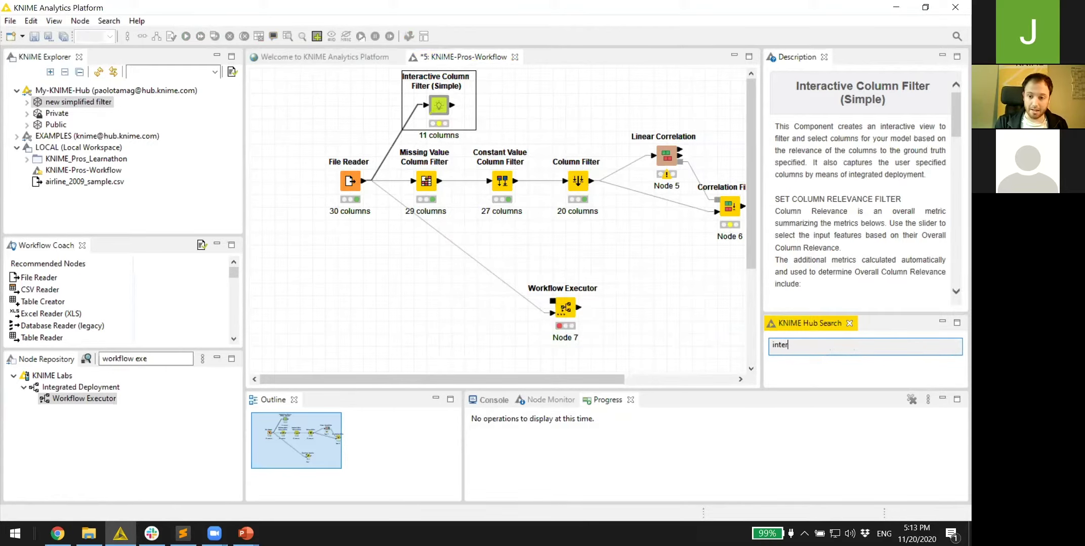
type("active column filter")
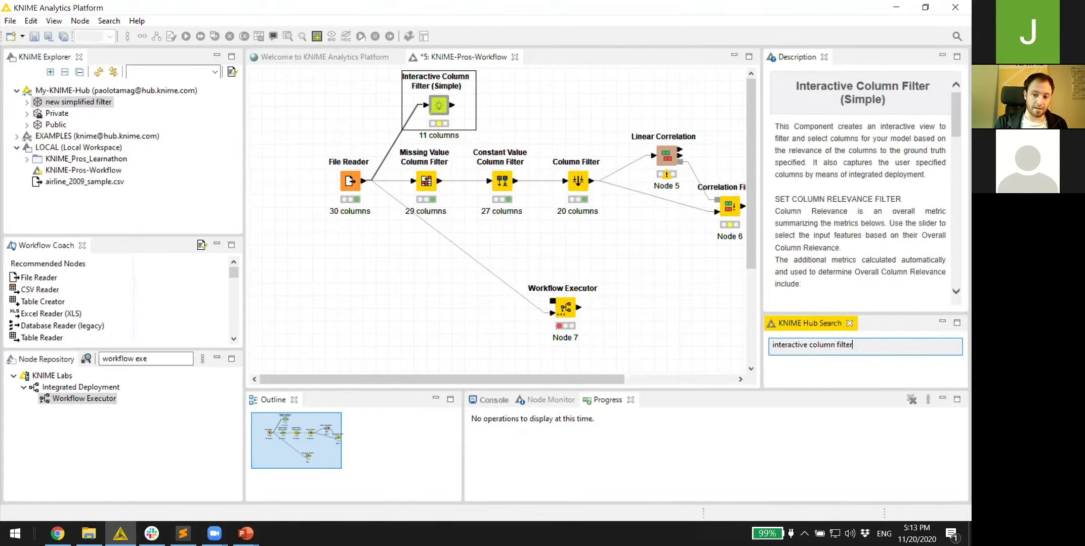
key("Return")
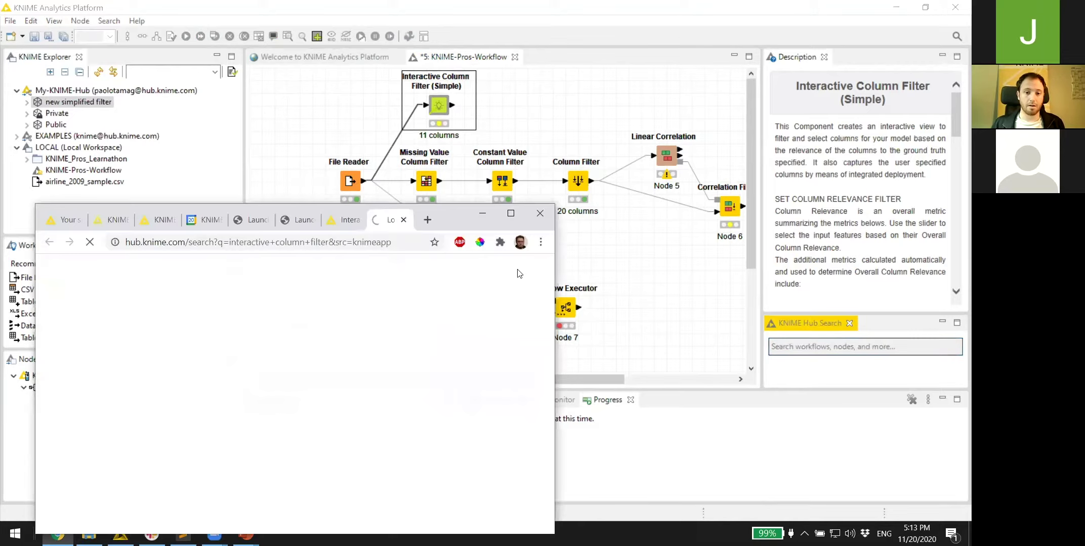
- Filter the Hub results to Components and open Interactive Column Filter (Simple)
left_click(511, 234)
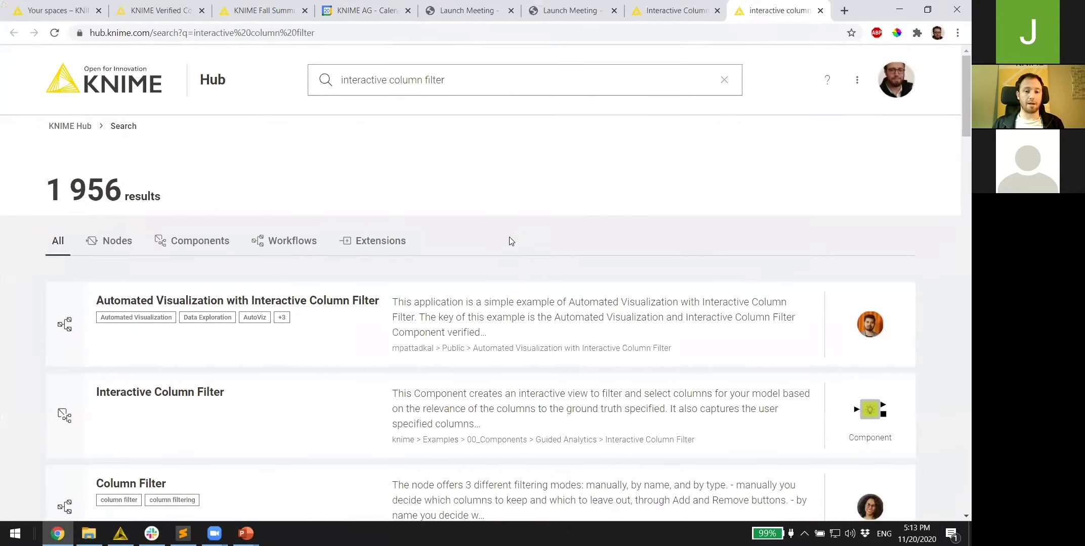
scroll(509, 237, "down", 1)
left_click(178, 177)
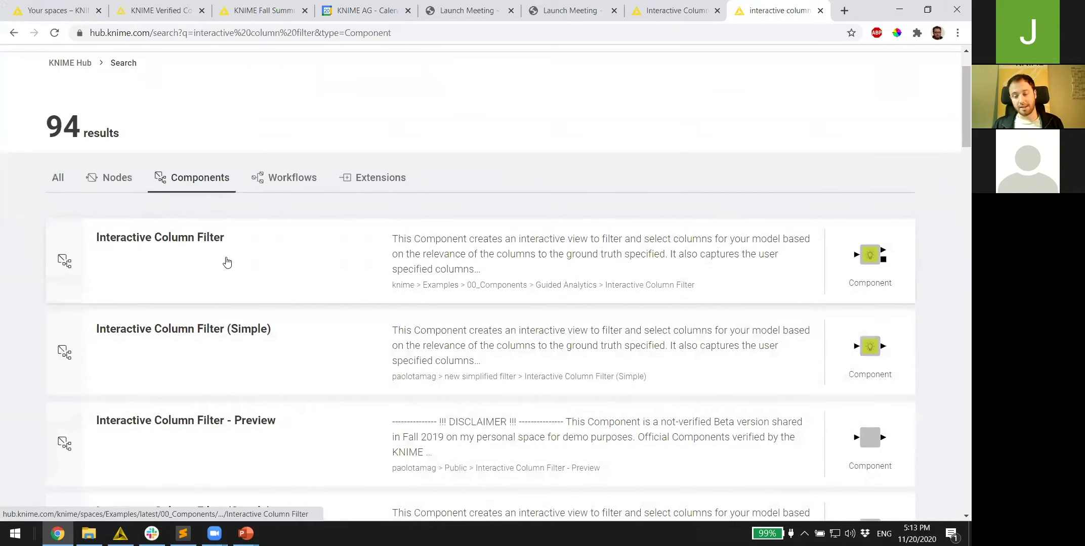
left_click(253, 346)
- Like the component, copy its short link, and review the component page
left_click(894, 264)
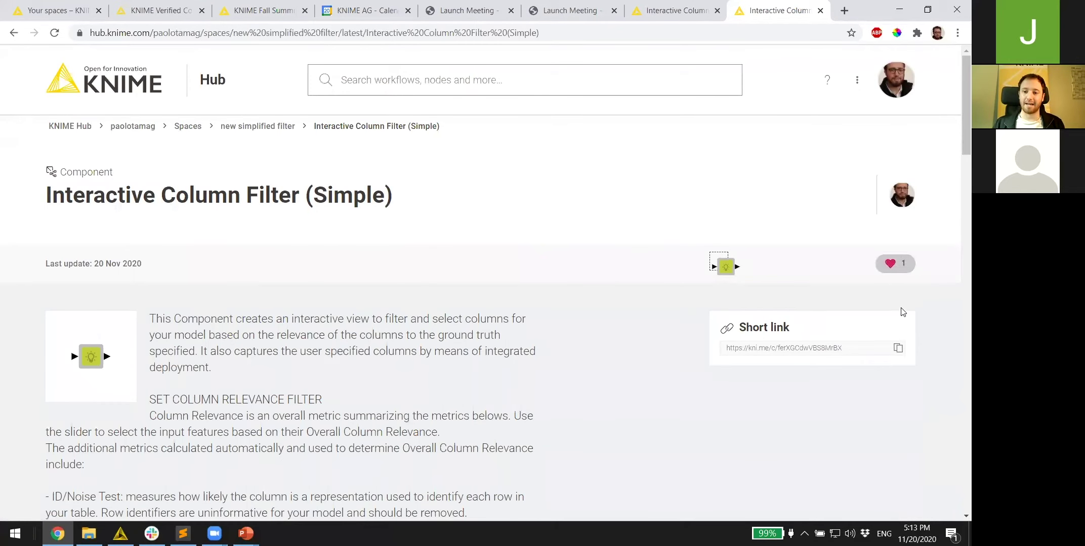
left_click(897, 349)
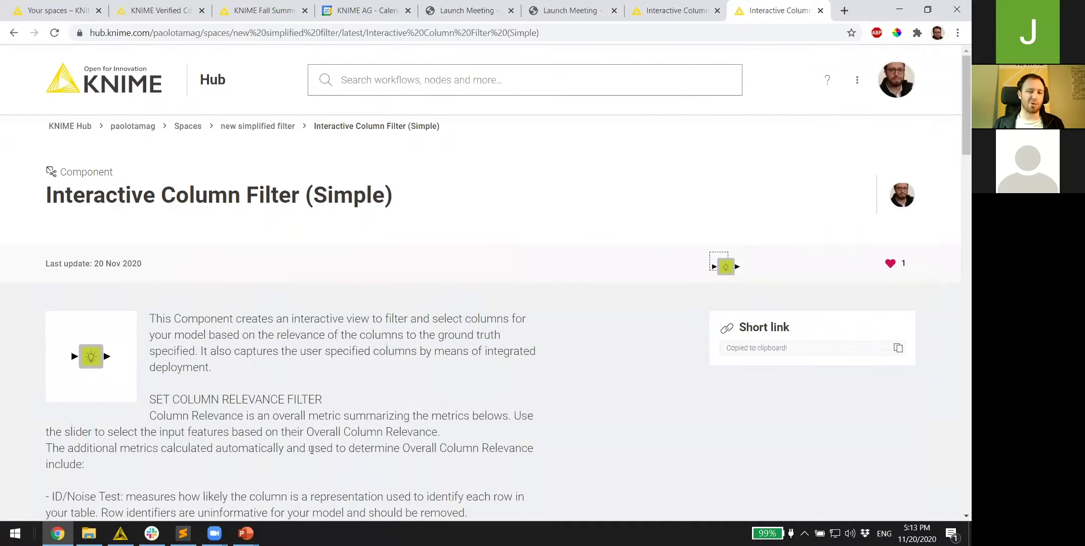
left_click(215, 533)
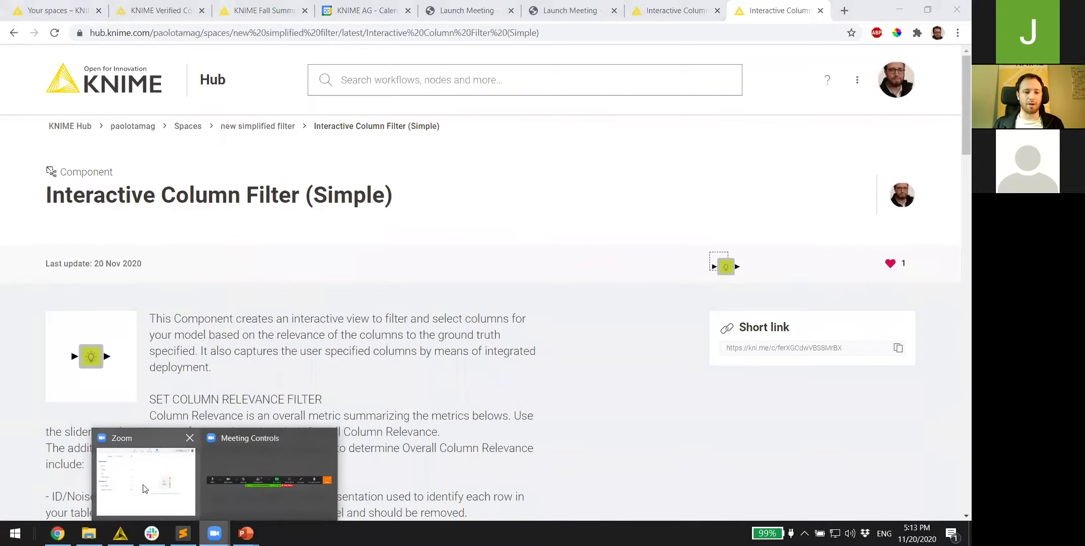
left_click(256, 460)
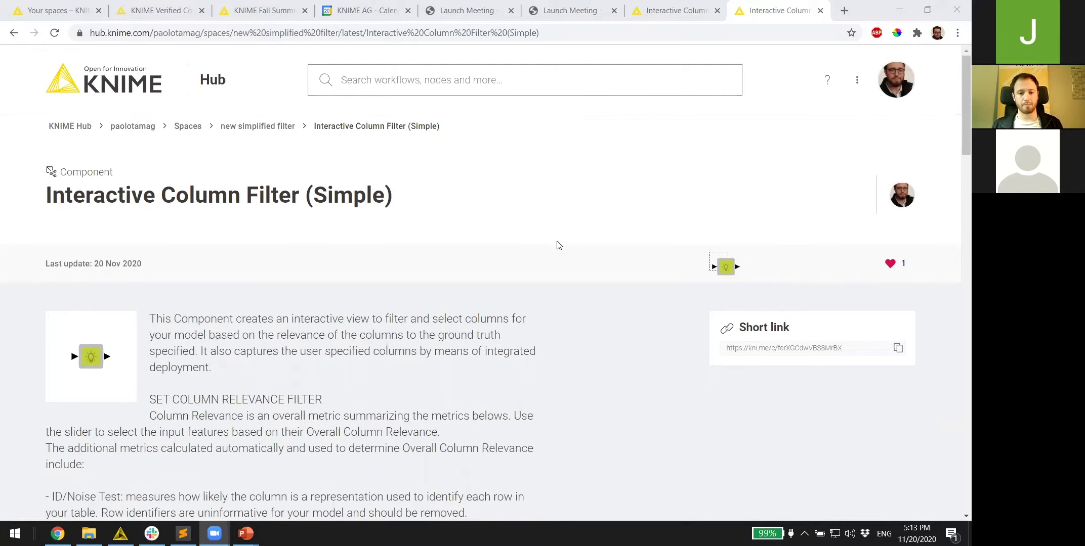
scroll(538, 271, "down", 3)
scroll(334, 343, "down", 1)
scroll(355, 324, "up", 3)
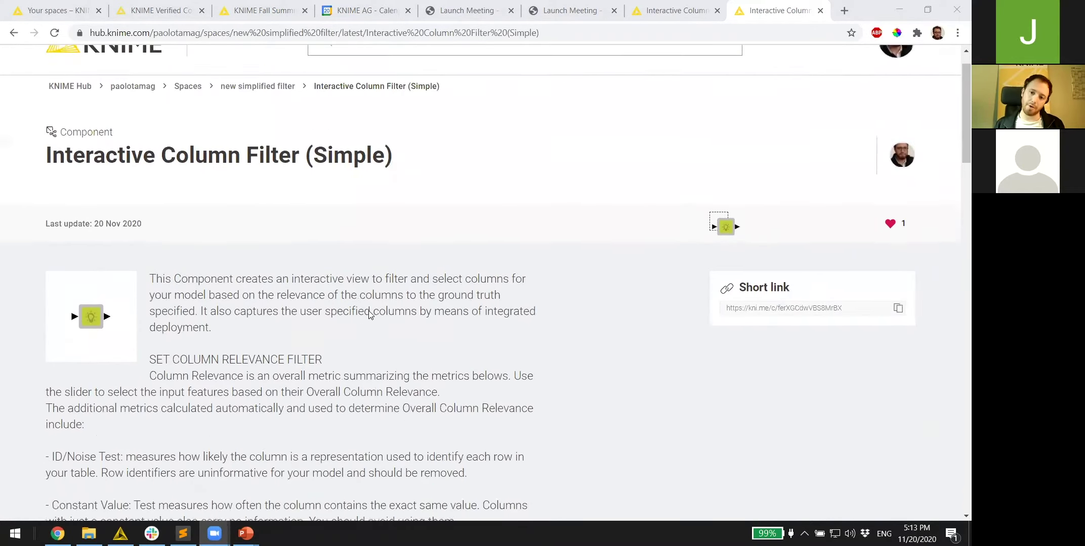
scroll(370, 313, "up", 1)
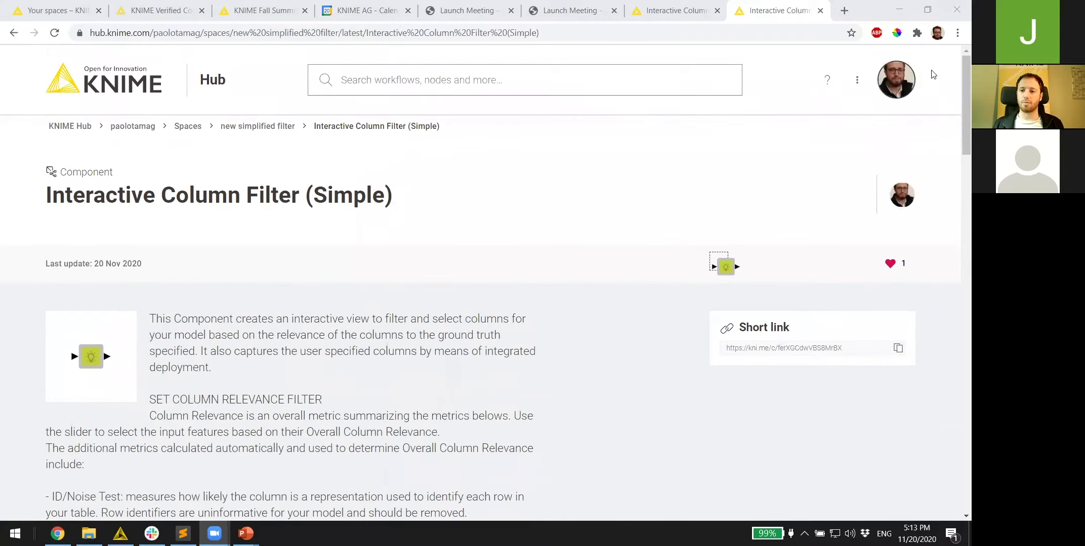
left_click(896, 79)
- Go to your profile and list its Spaces: new simplified filter, Public and Private
left_click(883, 114)
scroll(555, 260, "down", 3)
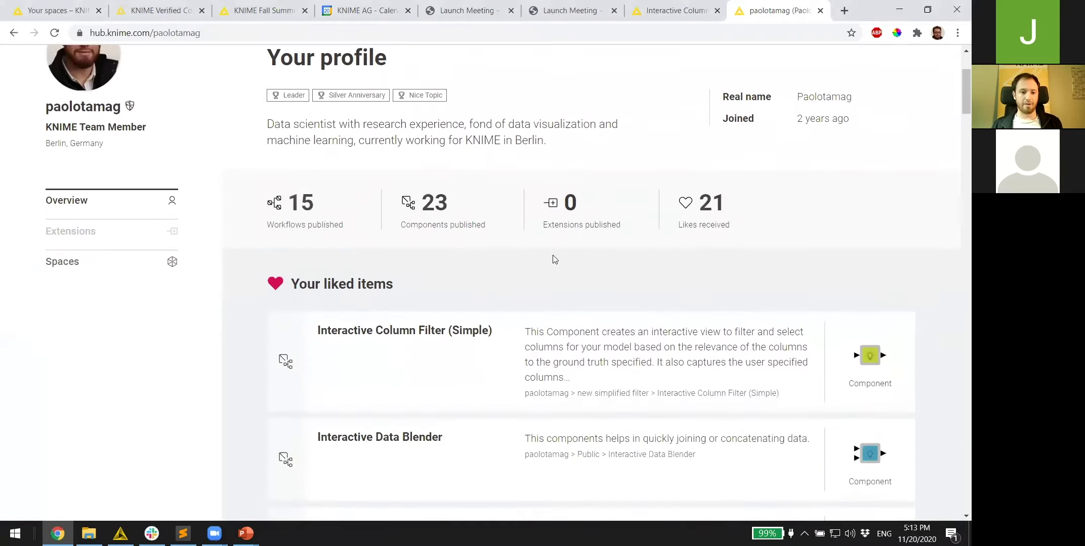
scroll(458, 278, "down", 3)
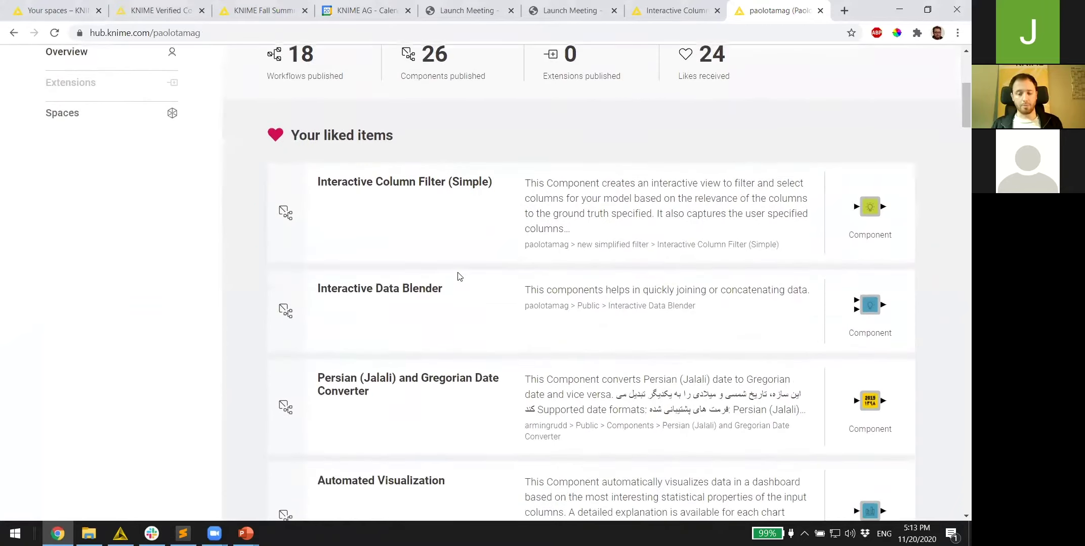
scroll(460, 276, "down", 2)
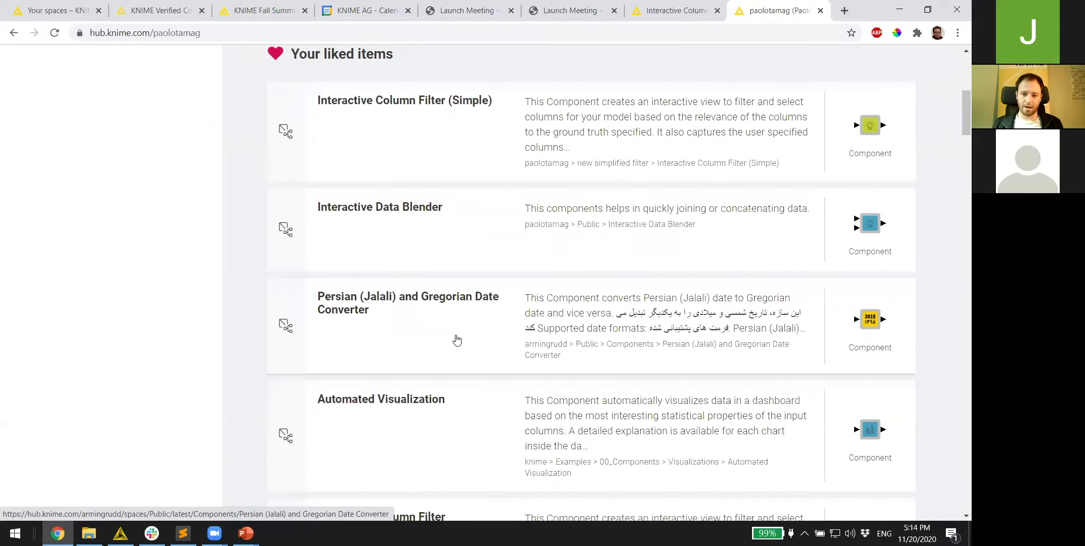
scroll(455, 341, "up", 2)
scroll(452, 342, "up", 1)
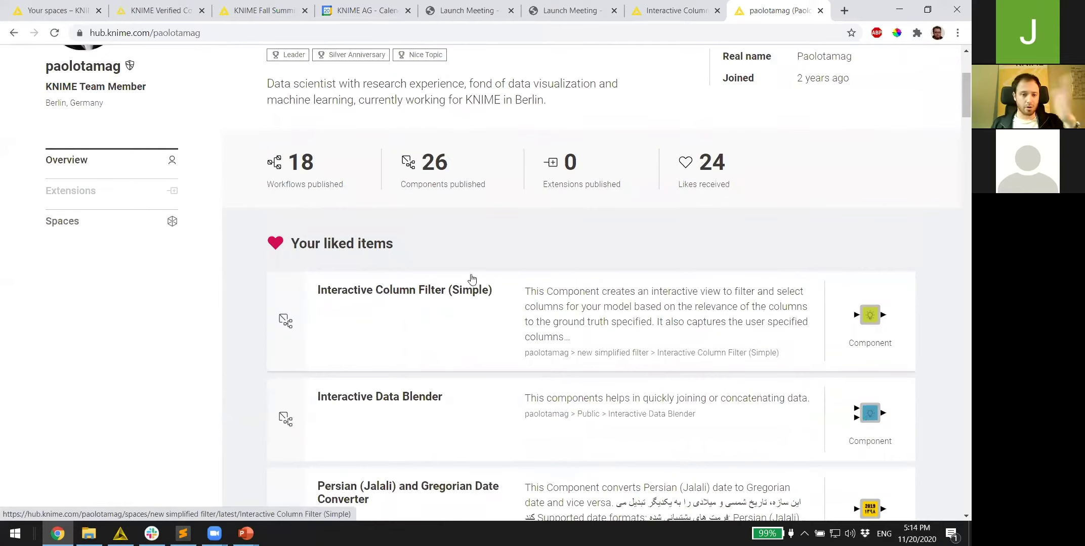
left_click(146, 228)
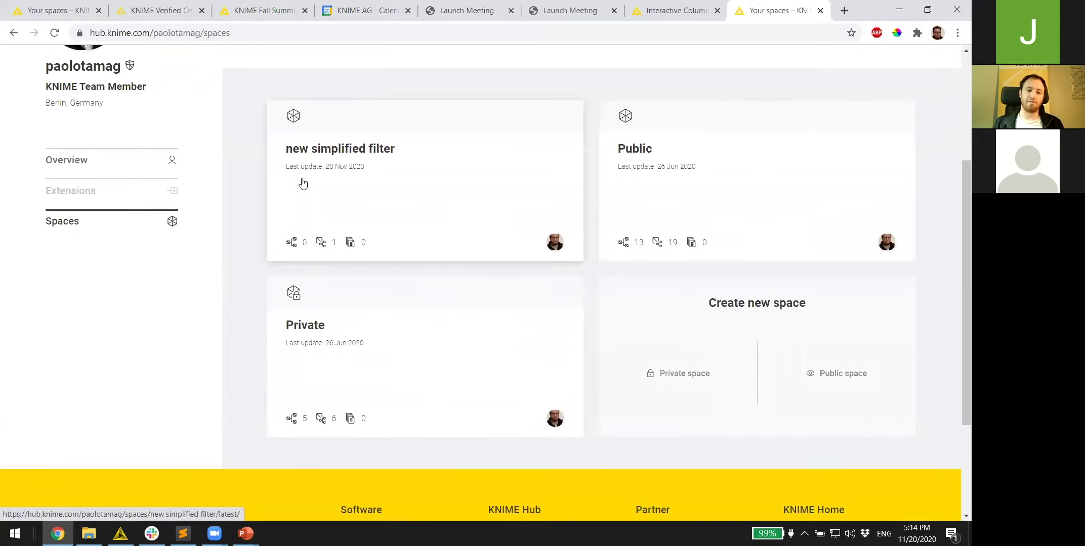
- In the simplified filter space, add two users by their user names as contributors and save the change
left_click(327, 185)
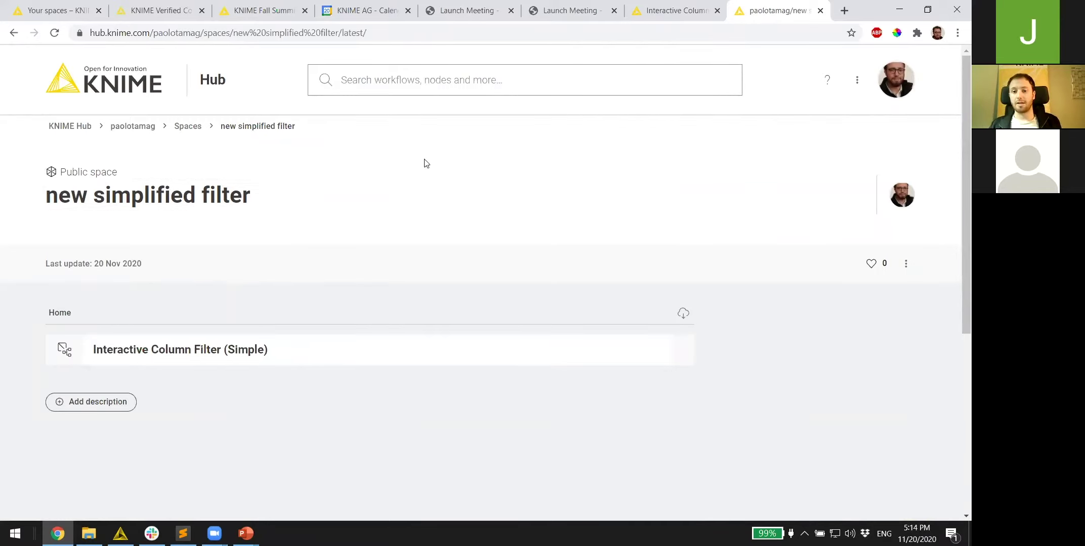
left_click(855, 201)
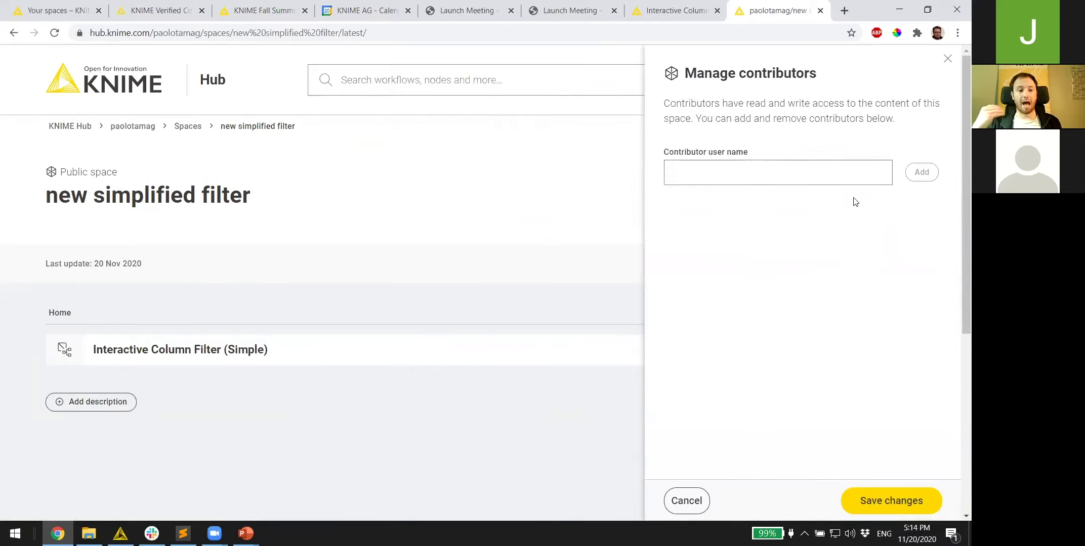
left_click(755, 166)
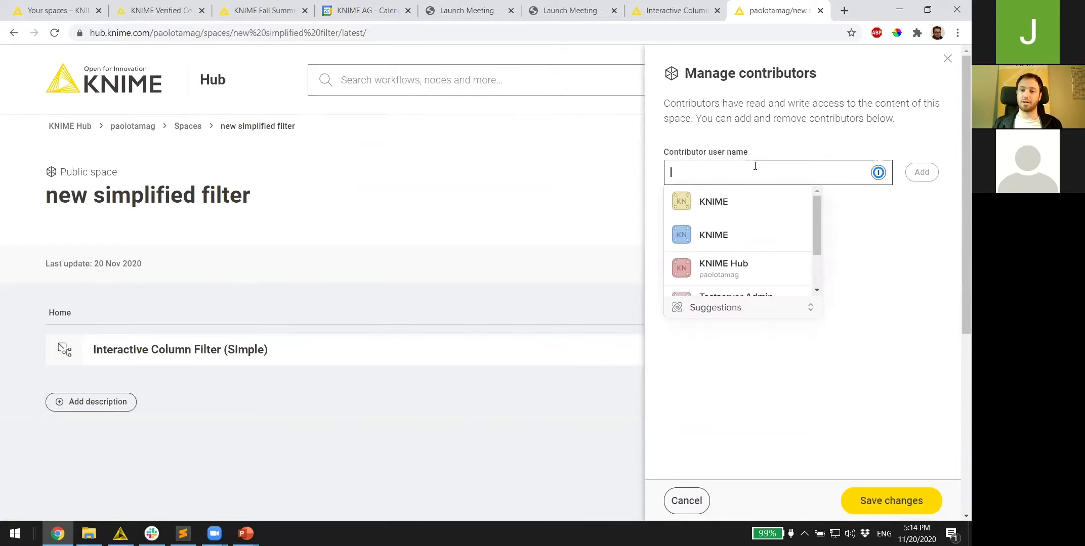
left_click(879, 172)
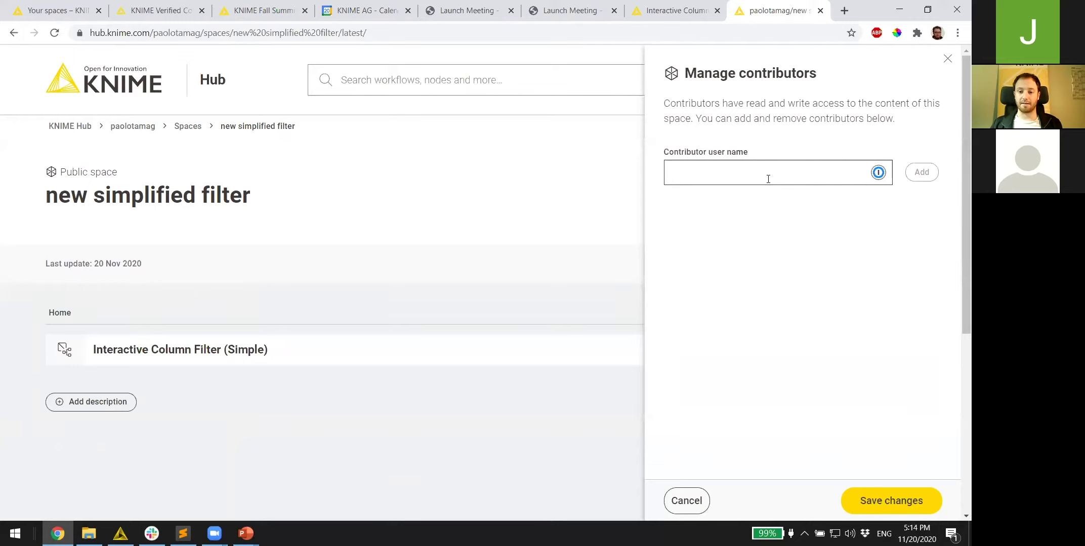
type("maarit")
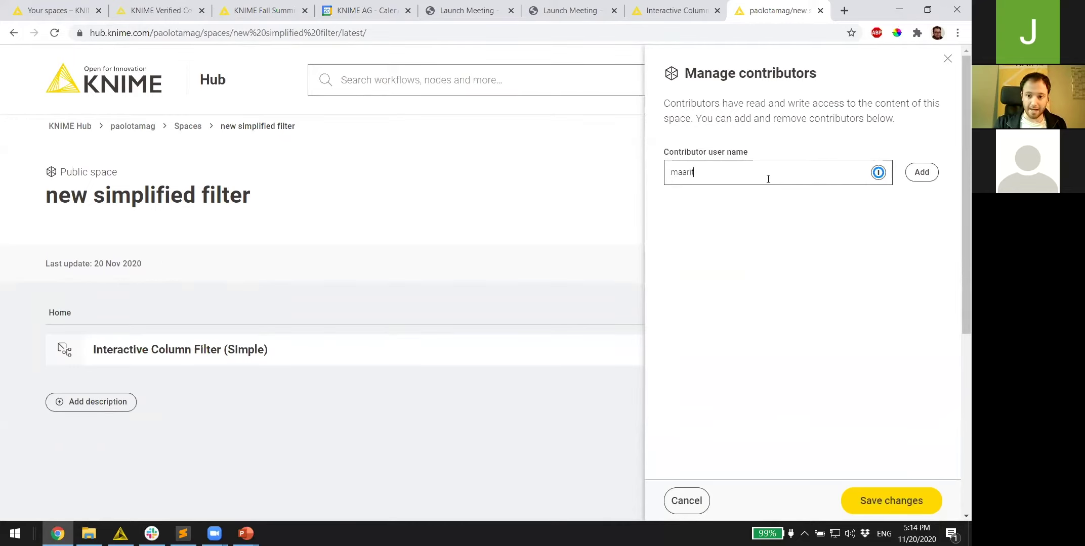
left_click(922, 173)
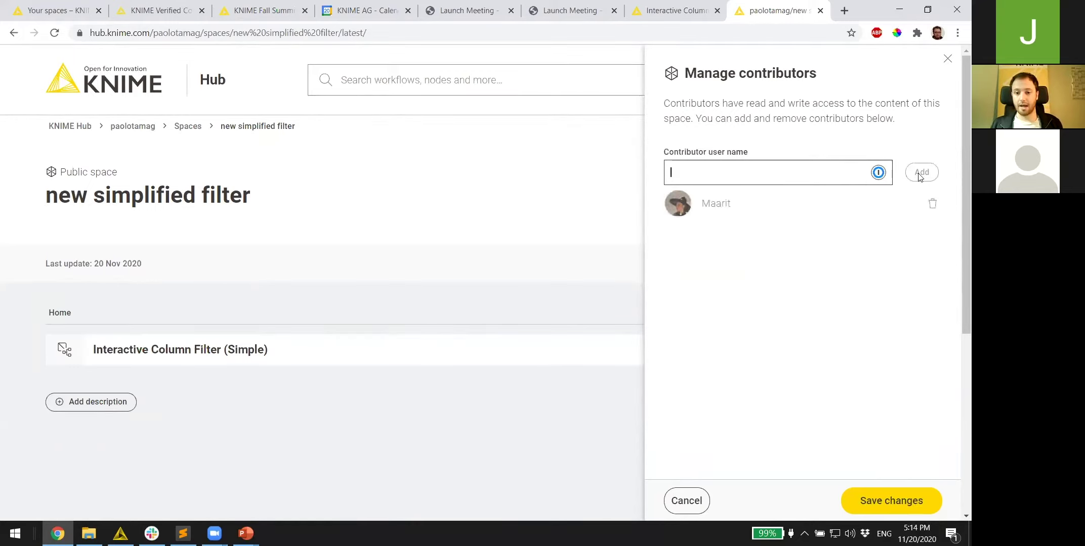
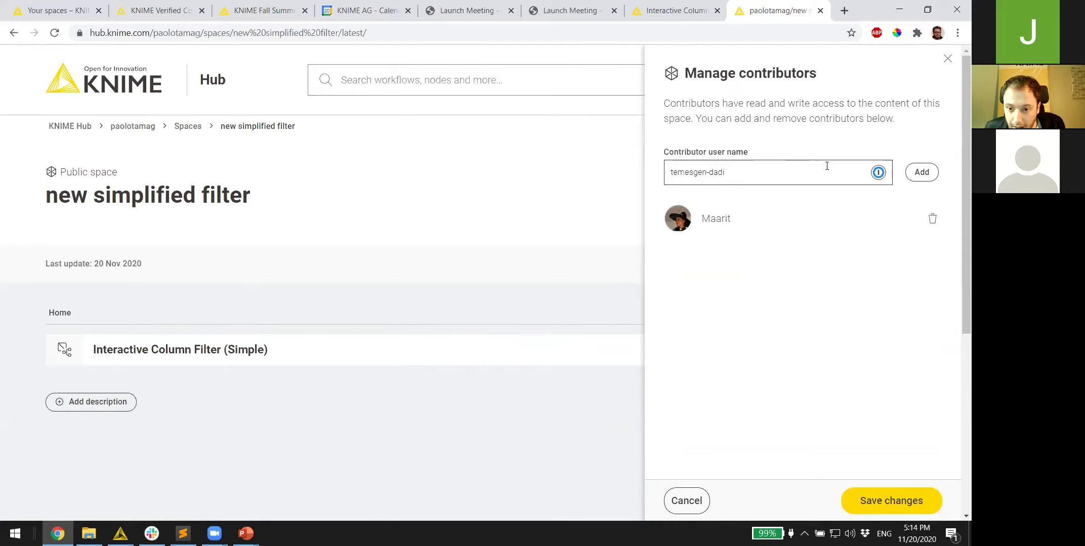
left_click(921, 172)
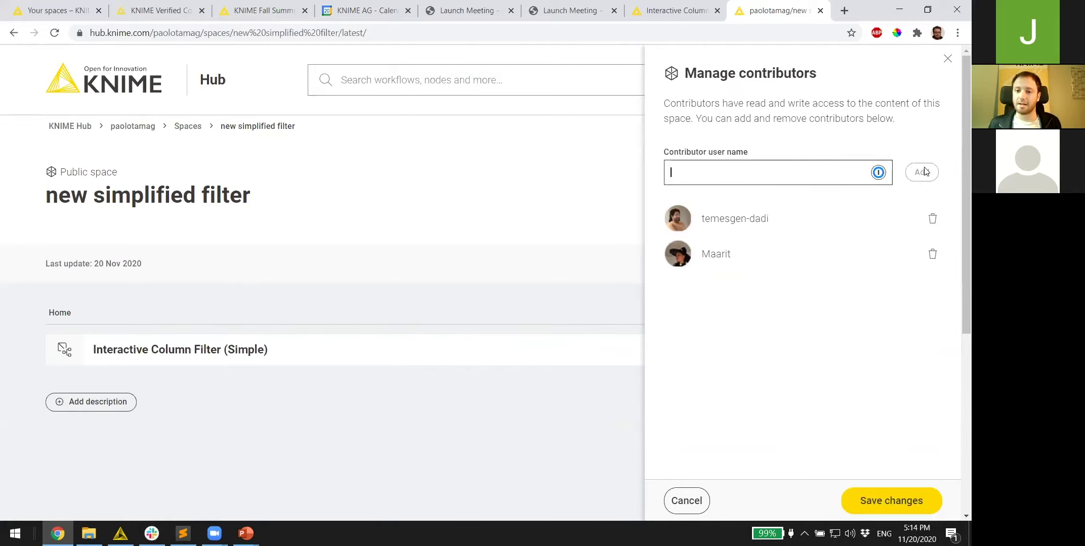
left_click(886, 499)
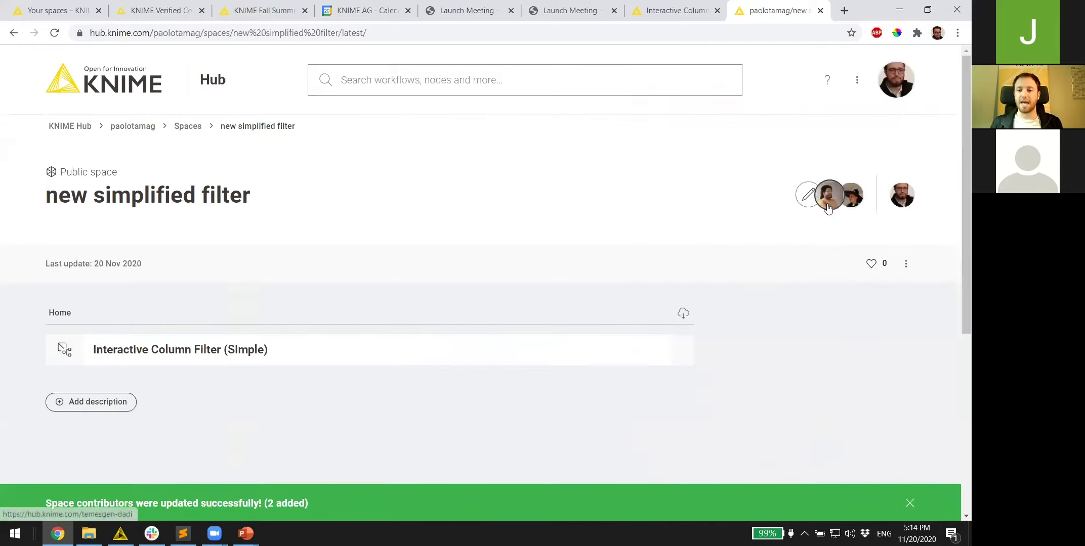